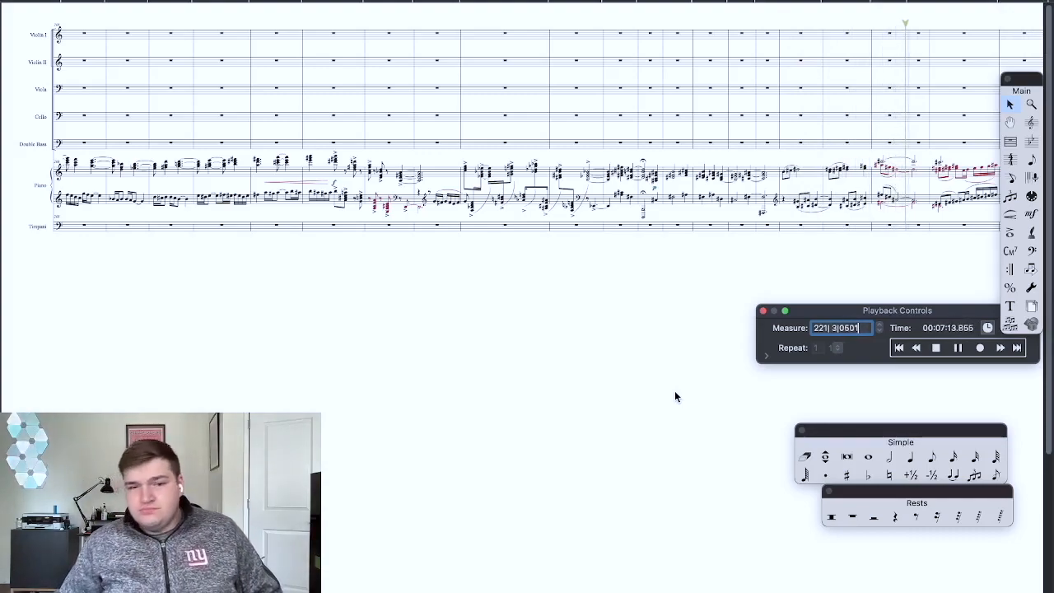
Step: Turn off the computer's Wi-Fi while the concerto plays back
{"action": "mouse_move", "coordinate": [880, 0]}
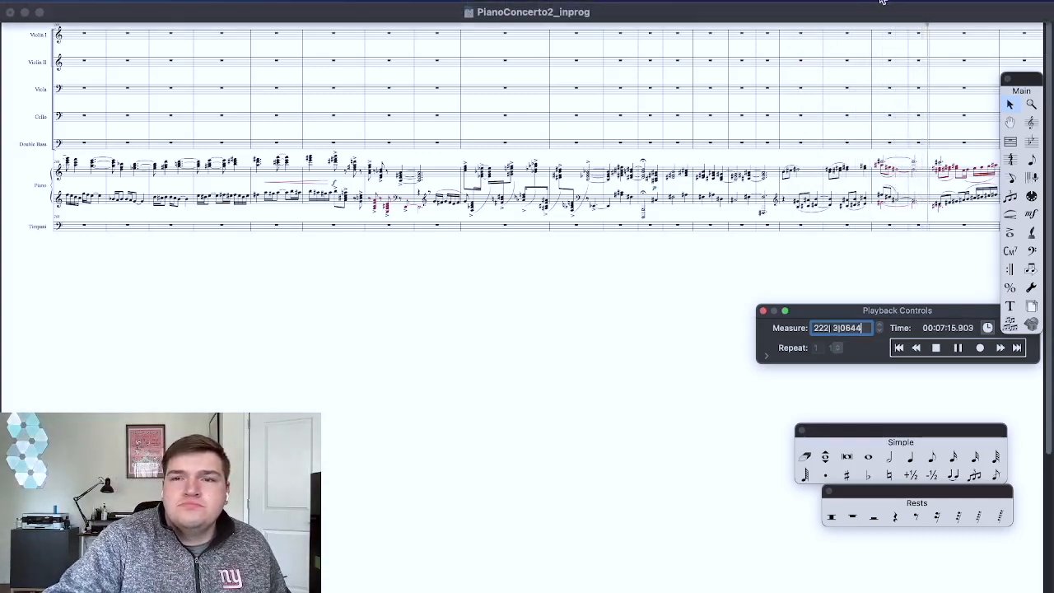
{"action": "left_click", "coordinate": [912, 9]}
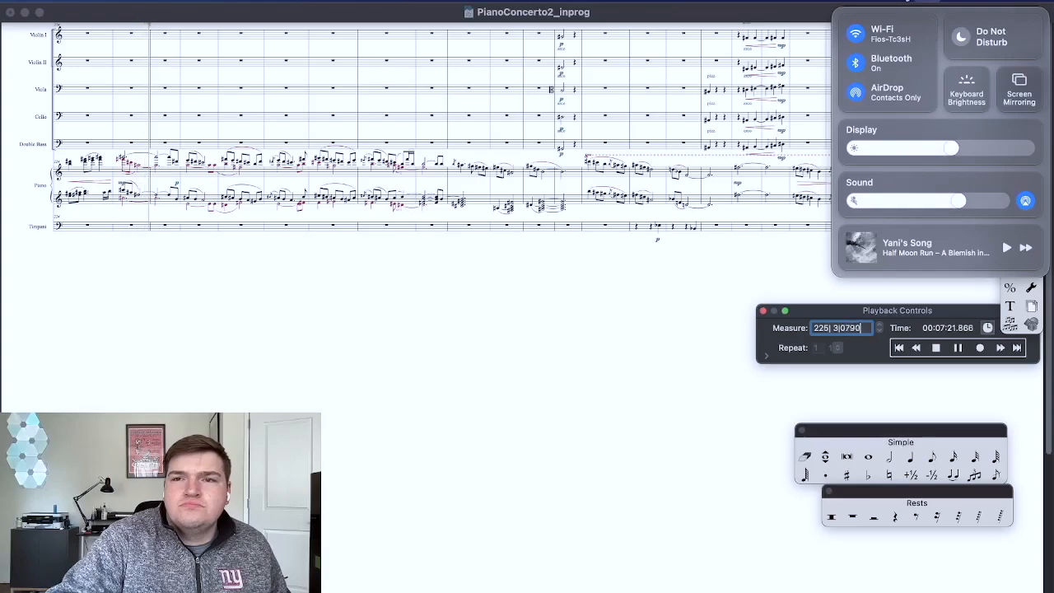
{"action": "left_click", "coordinate": [924, 37]}
{"action": "left_click", "coordinate": [865, 18]}
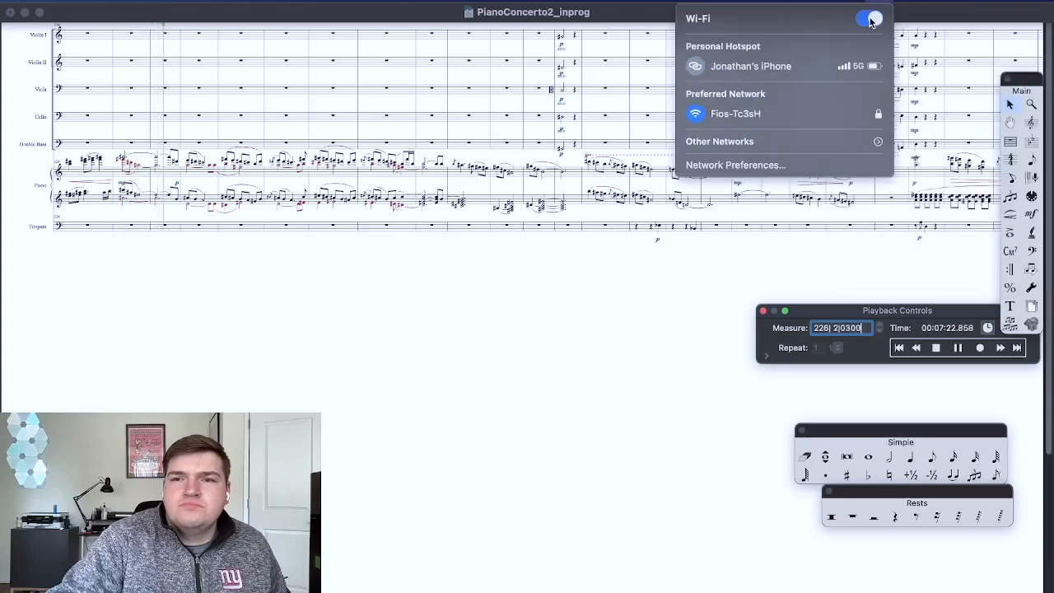
{"action": "left_click", "coordinate": [631, 19]}
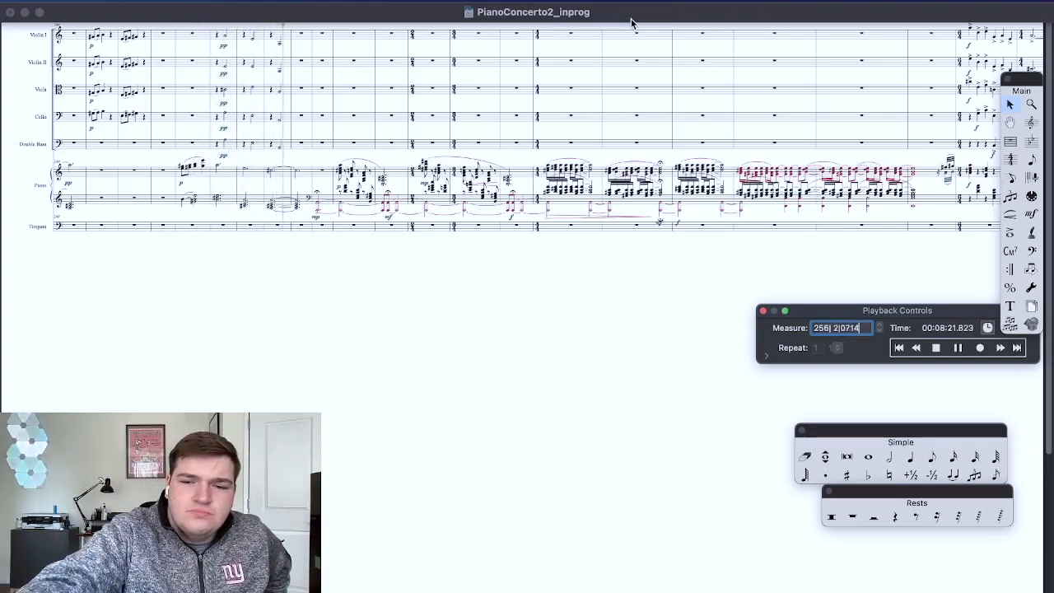
Step: Raise the sound volume and stop the playback once it passes the last written notes
{"action": "key", "text": "XF86AudioRaiseVolume"}
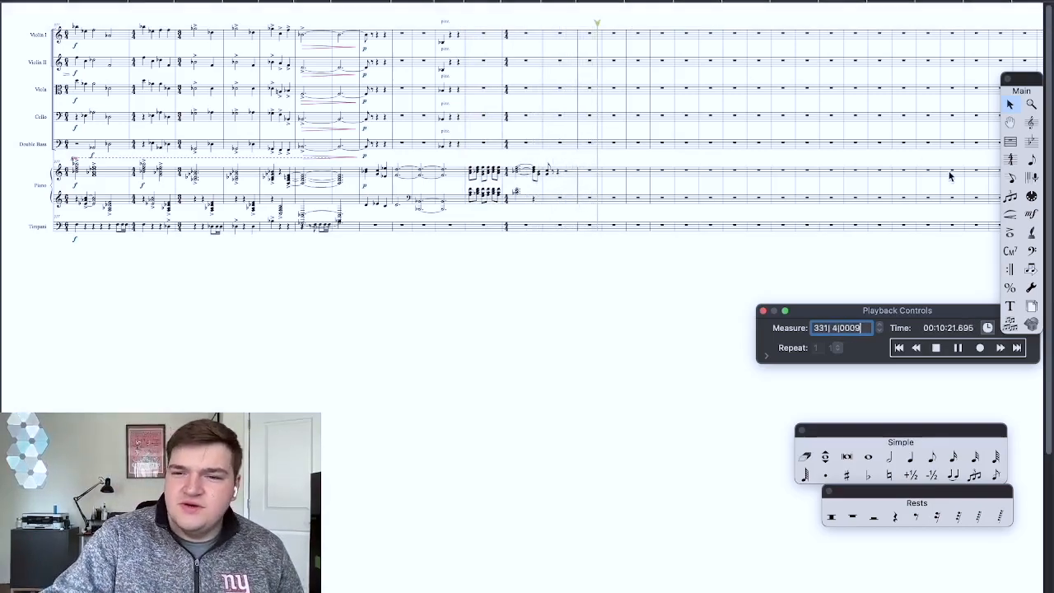
{"action": "left_click", "coordinate": [936, 348]}
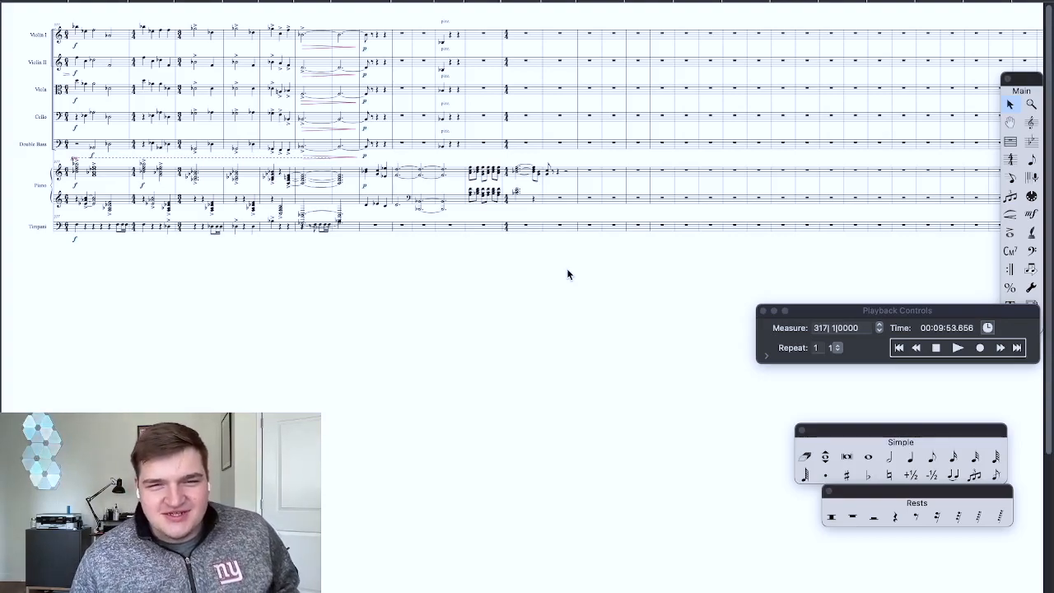
Step: Examine the closing full-ensemble passage around measure 317, from the preceding crescendo to the empty measures
{"action": "scroll", "coordinate": [568, 274], "scroll_direction": "left", "scroll_amount": 5}
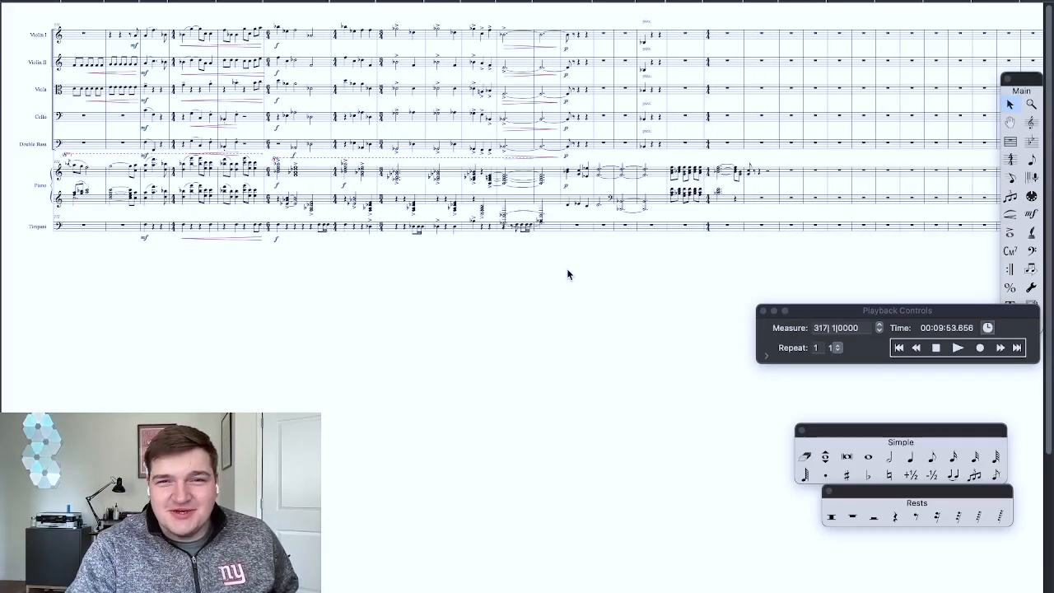
{"action": "scroll", "coordinate": [568, 273], "scroll_direction": "up", "scroll_amount": 5}
{"action": "scroll", "coordinate": [567, 269], "scroll_direction": "down", "scroll_amount": 3}
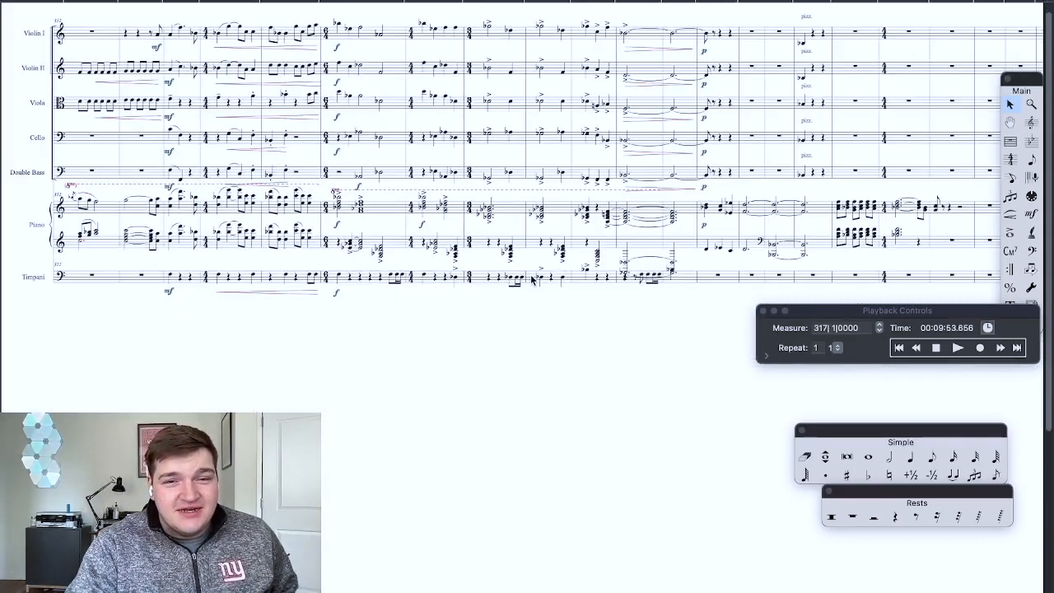
{"action": "scroll", "coordinate": [531, 278], "scroll_direction": "up", "scroll_amount": 3}
{"action": "scroll", "coordinate": [531, 276], "scroll_direction": "right", "scroll_amount": 5}
{"action": "scroll", "coordinate": [530, 276], "scroll_direction": "down", "scroll_amount": 3}
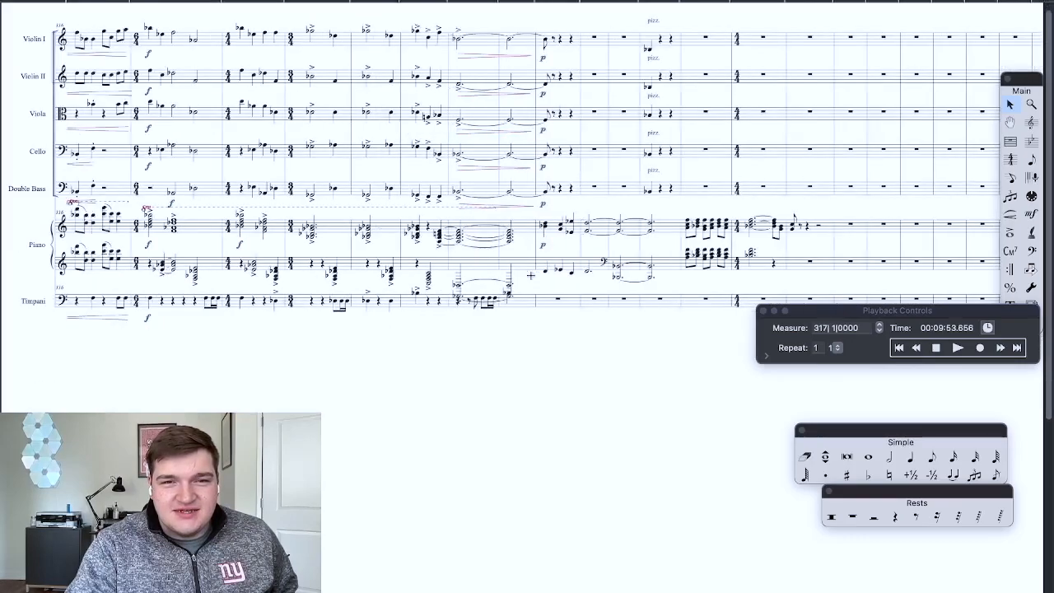
{"action": "scroll", "coordinate": [531, 275], "scroll_direction": "left", "scroll_amount": 3}
{"action": "scroll", "coordinate": [313, 280], "scroll_direction": "left", "scroll_amount": 2}
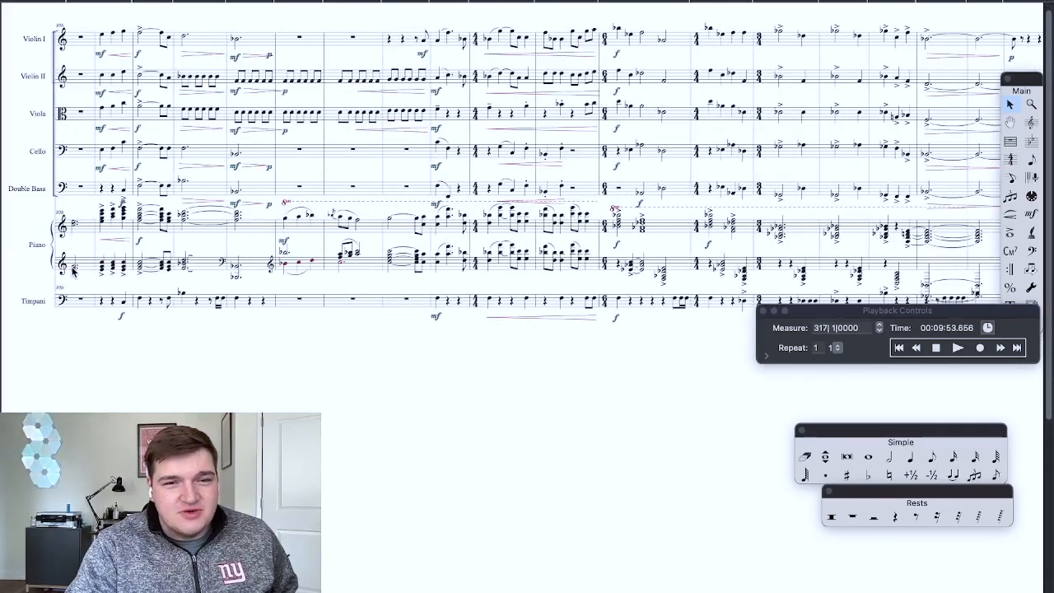
{"action": "scroll", "coordinate": [404, 247], "scroll_direction": "down", "scroll_amount": 2}
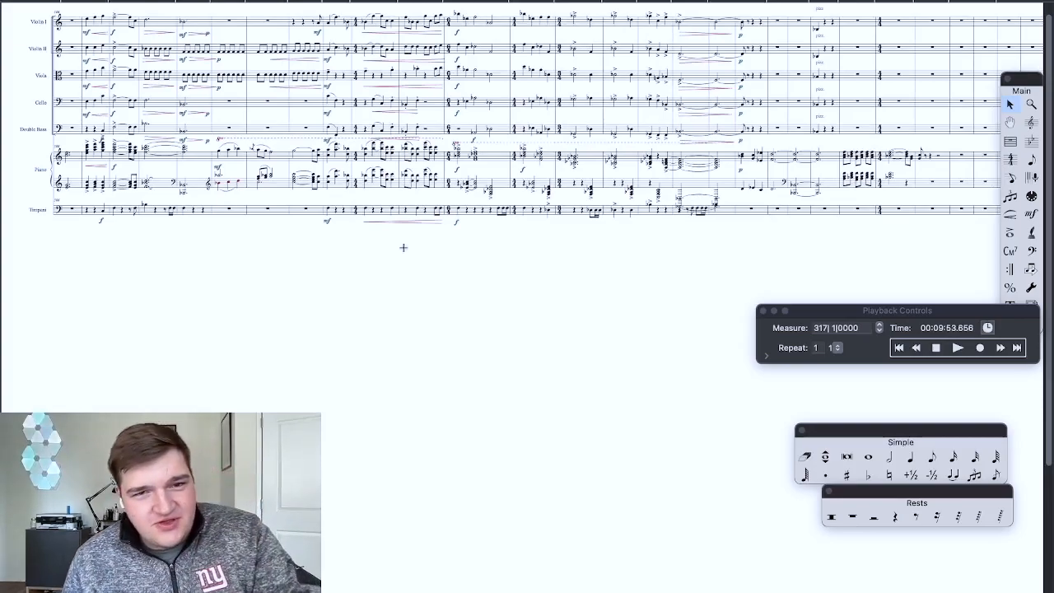
Step: Go back to the start of the quarter note = 160 section at measure 270 and examine its string, piano and timpani parts
{"action": "scroll", "coordinate": [403, 247], "scroll_direction": "right", "scroll_amount": 1}
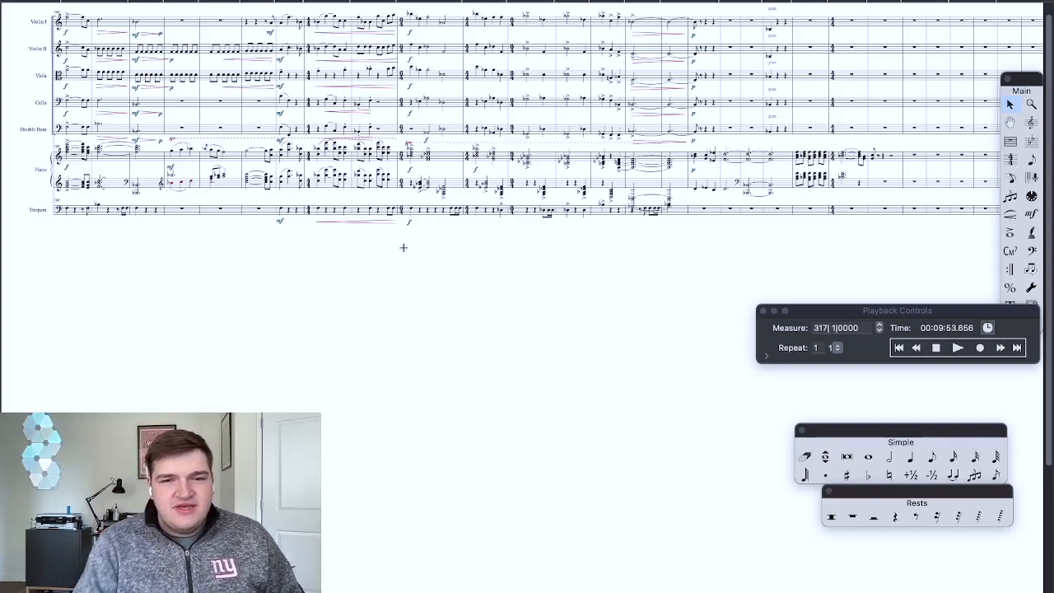
{"action": "scroll", "coordinate": [403, 247], "scroll_direction": "left", "scroll_amount": 3}
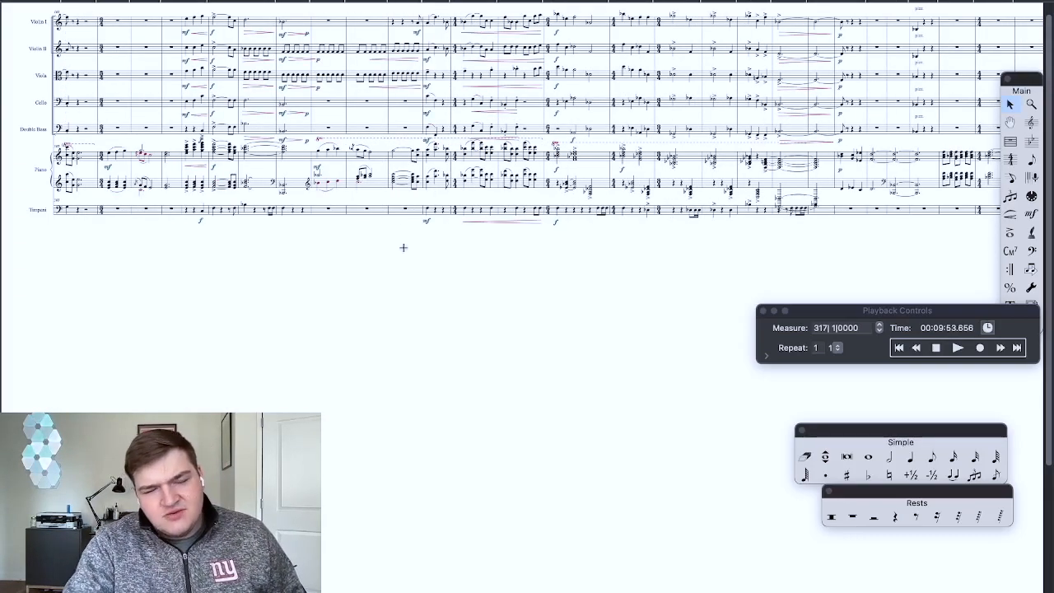
{"action": "scroll", "coordinate": [404, 247], "scroll_direction": "left", "scroll_amount": 5}
{"action": "scroll", "coordinate": [403, 247], "scroll_direction": "left", "scroll_amount": 10}
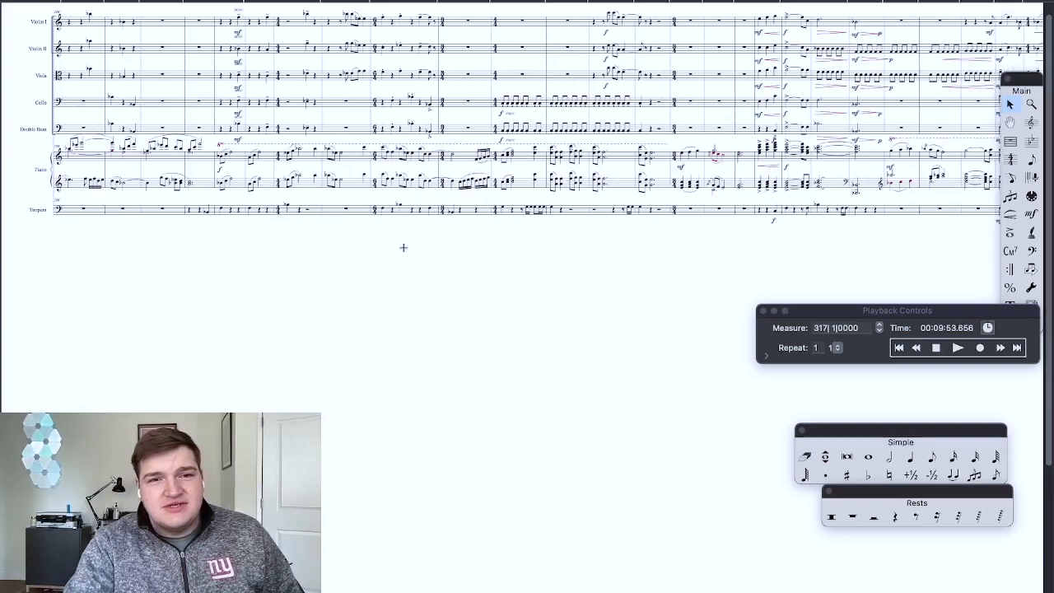
{"action": "scroll", "coordinate": [403, 247], "scroll_direction": "left", "scroll_amount": 10}
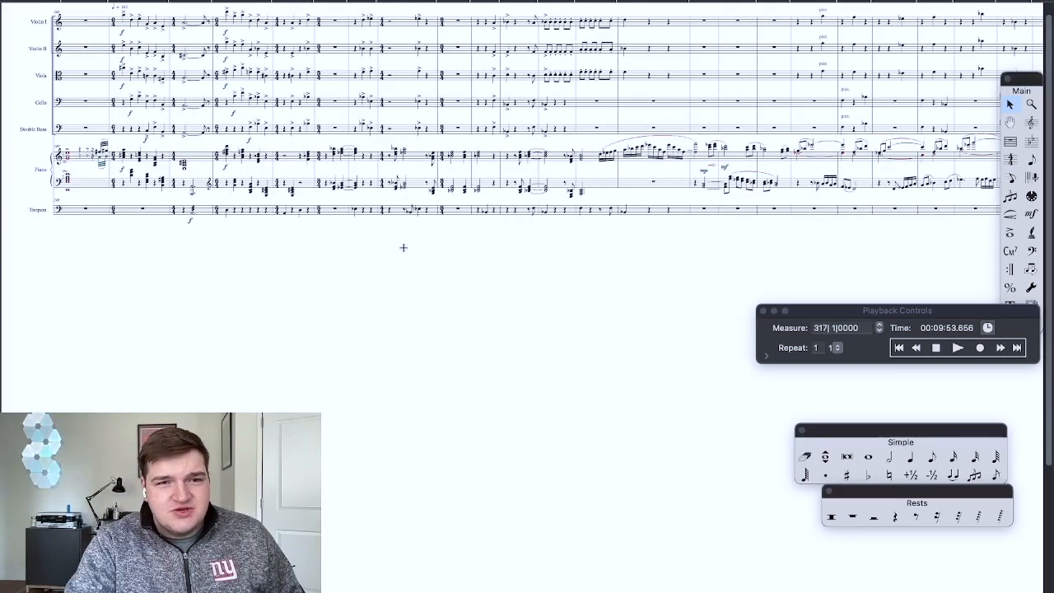
{"action": "scroll", "coordinate": [403, 252], "scroll_direction": "right", "scroll_amount": 10}
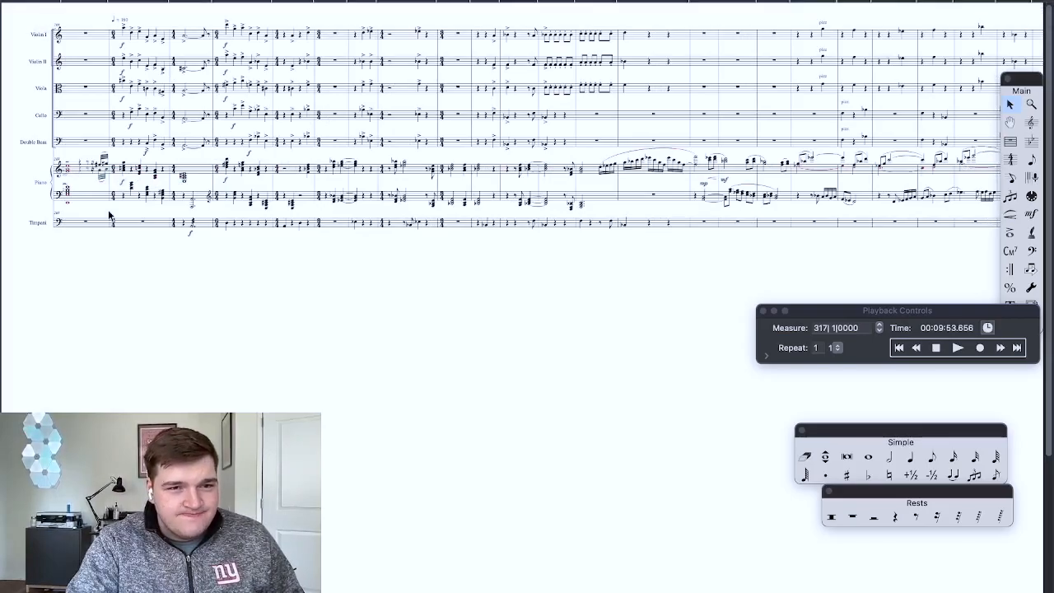
{"action": "key", "text": "super+equal"}
{"action": "key", "text": "super+equal"}
{"action": "key", "text": "super+equal"}
{"action": "key", "text": "super+minus"}
{"action": "key", "text": "super+minus"}
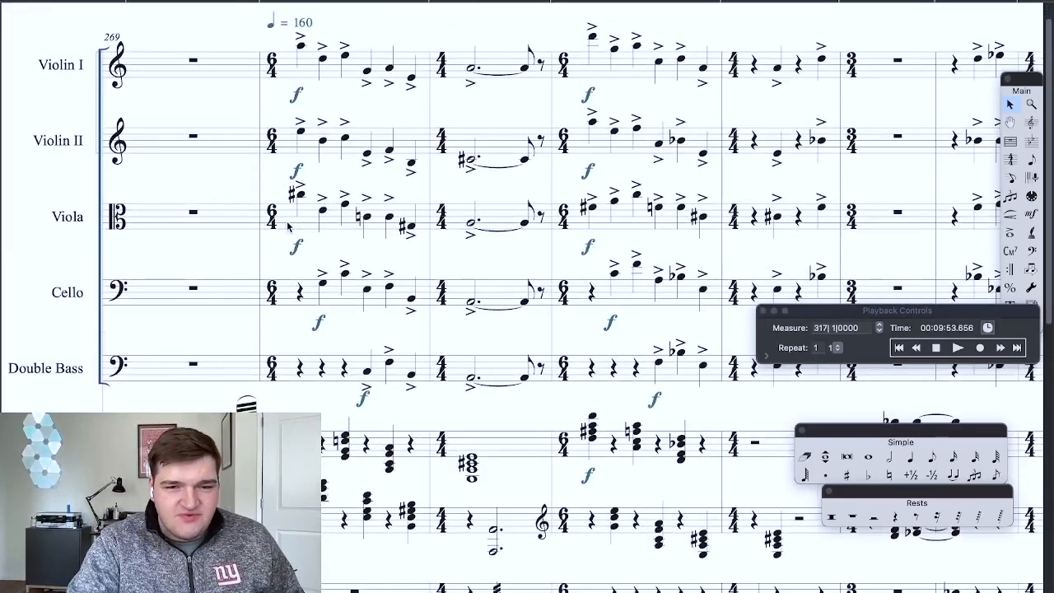
{"action": "key", "text": "super+minus"}
{"action": "key", "text": "super+minus"}
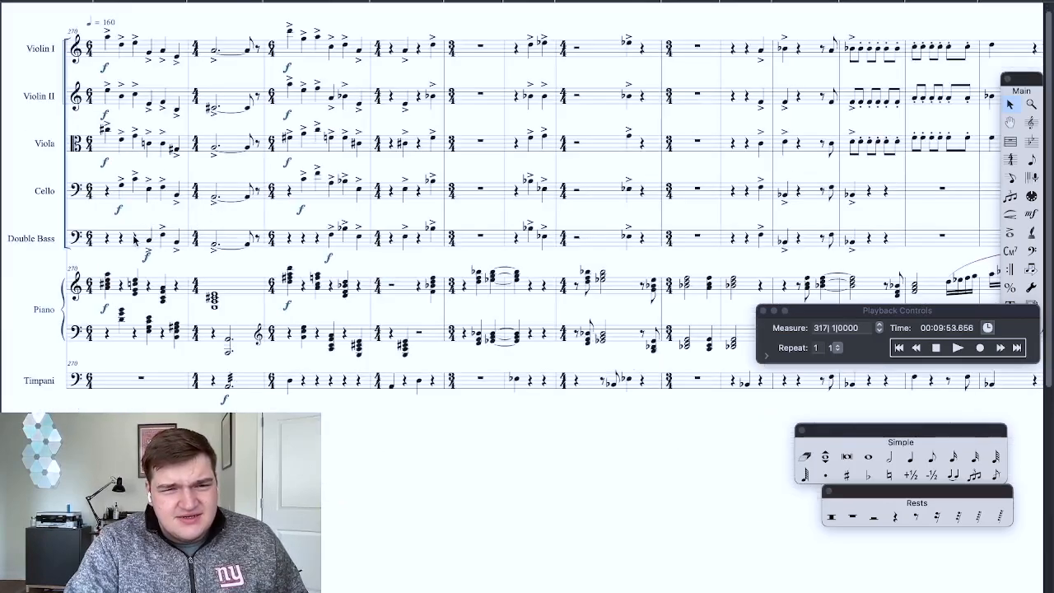
{"action": "key", "text": "super+minus"}
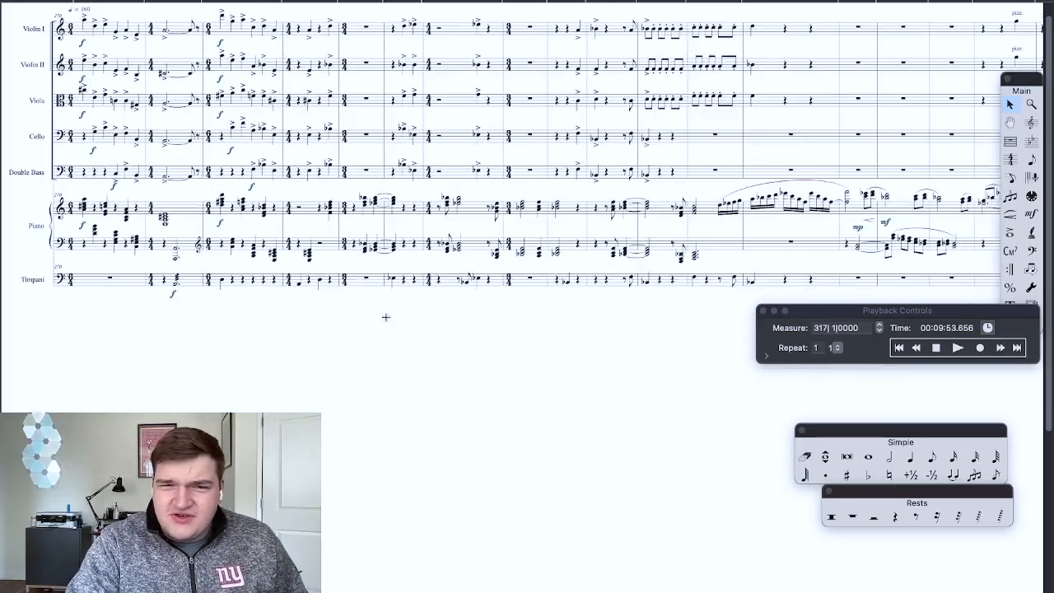
Step: Read through the rest of the fast section, from the pizzicato strings to the last written piano measures
{"action": "scroll", "coordinate": [385, 317], "scroll_direction": "right", "scroll_amount": 15}
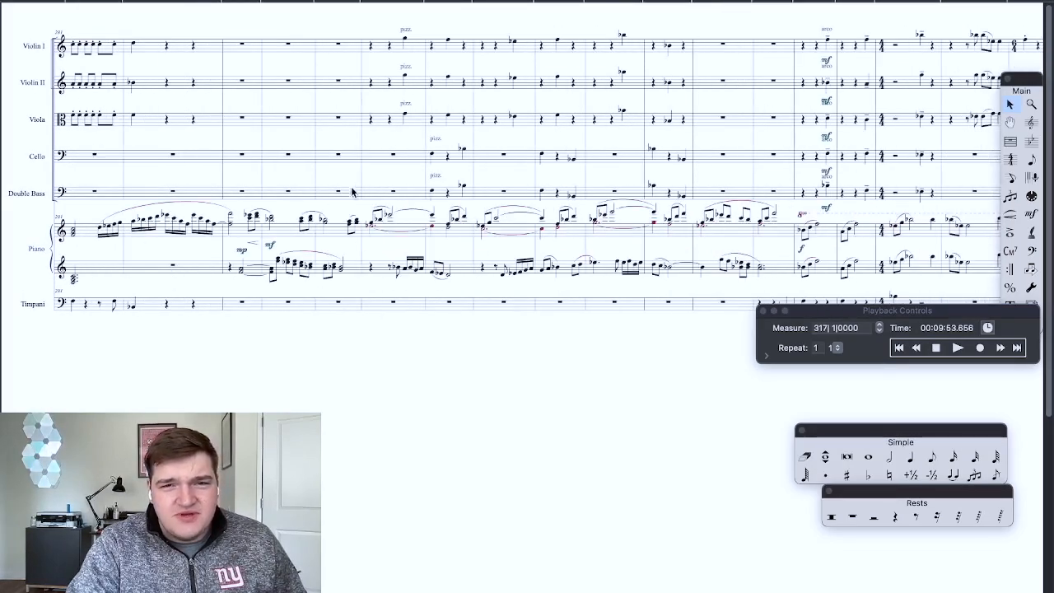
{"action": "scroll", "coordinate": [351, 191], "scroll_direction": "right", "scroll_amount": 15}
{"action": "scroll", "coordinate": [436, 277], "scroll_direction": "right", "scroll_amount": 5}
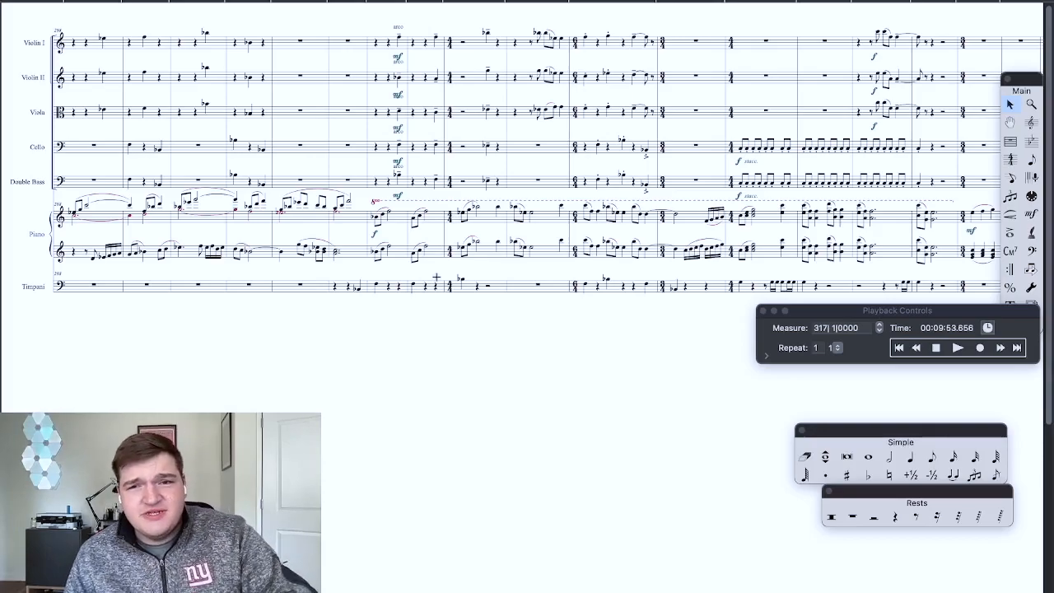
{"action": "scroll", "coordinate": [437, 277], "scroll_direction": "right", "scroll_amount": 10}
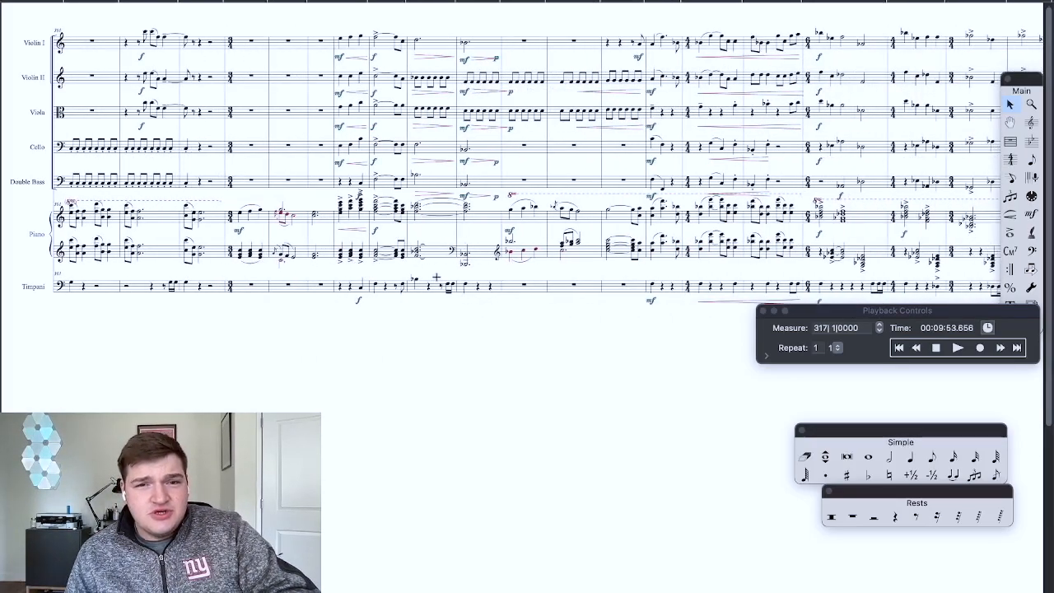
{"action": "scroll", "coordinate": [436, 278], "scroll_direction": "right", "scroll_amount": 10}
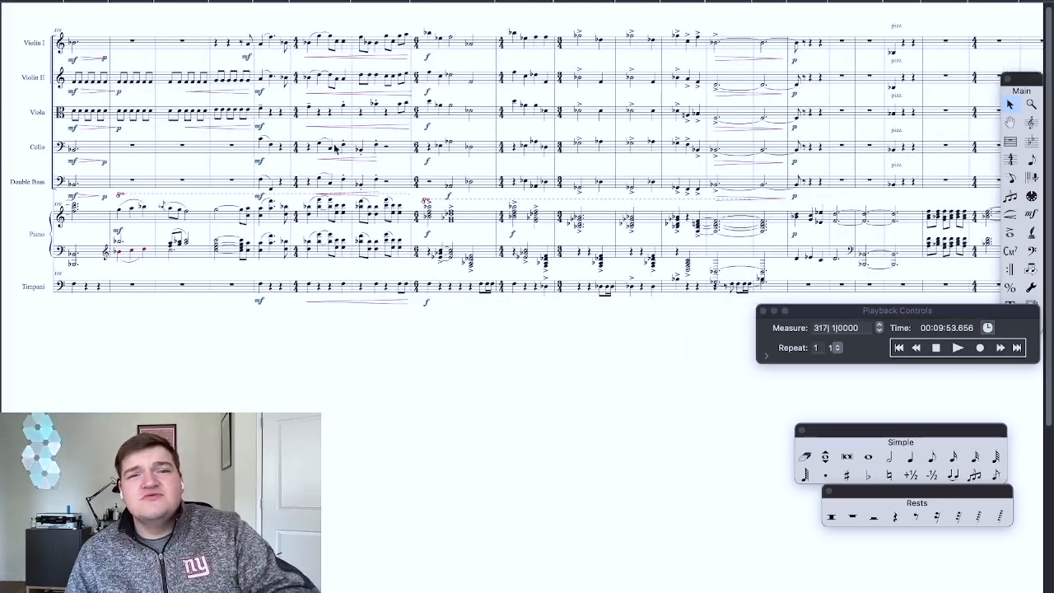
{"action": "scroll", "coordinate": [428, 168], "scroll_direction": "right", "scroll_amount": 10}
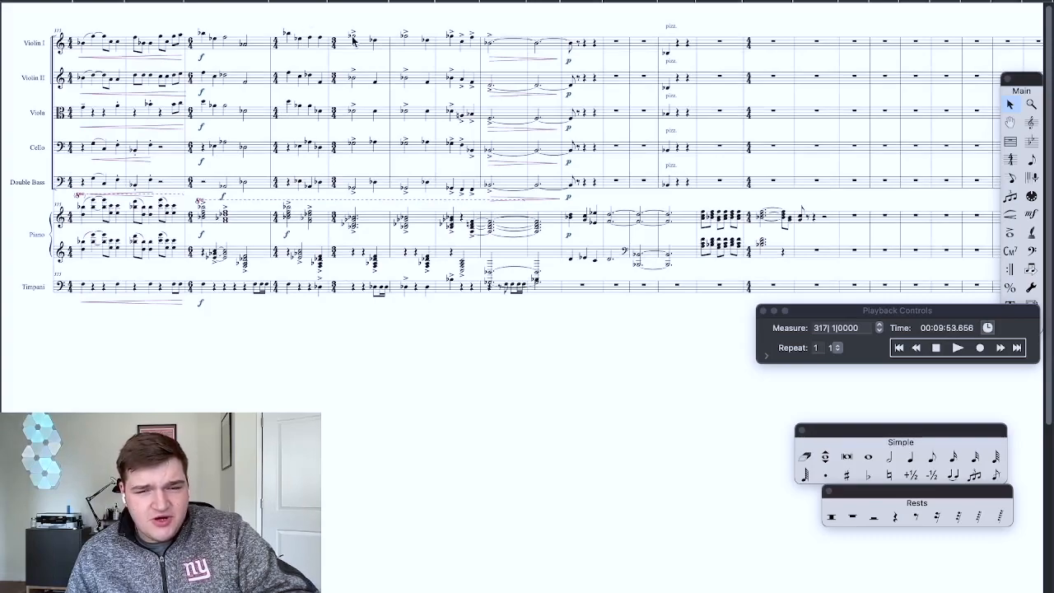
{"action": "scroll", "coordinate": [619, 122], "scroll_direction": "right", "scroll_amount": 3}
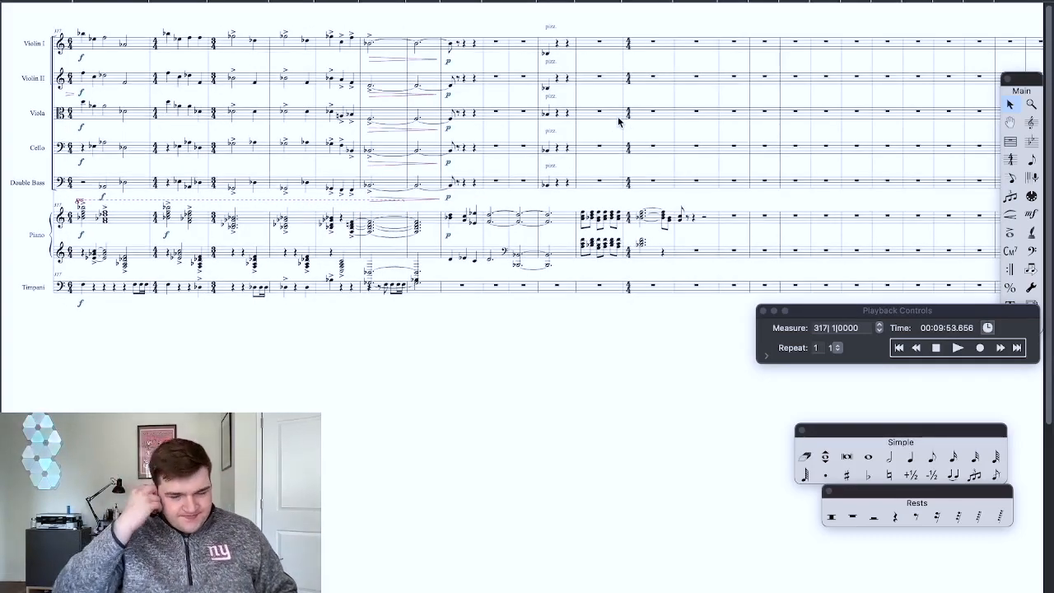
{"action": "scroll", "coordinate": [619, 122], "scroll_direction": "right", "scroll_amount": 15}
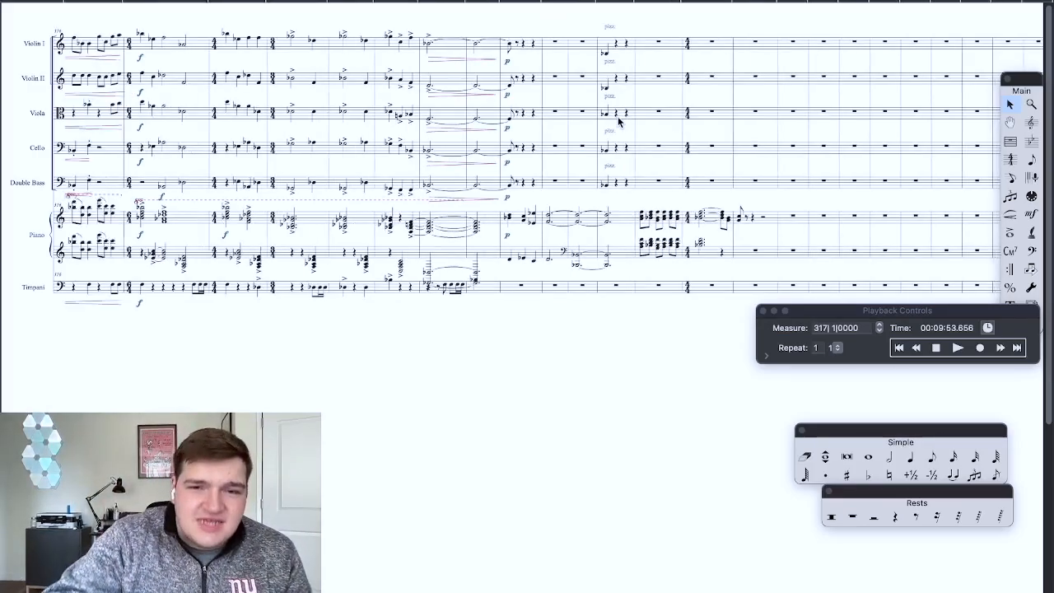
Step: Examine the slow piano passage marked quarter note = 80 up close, from measure 258 to the 4/4 chords after measure 263
{"action": "scroll", "coordinate": [619, 122], "scroll_direction": "left", "scroll_amount": 12}
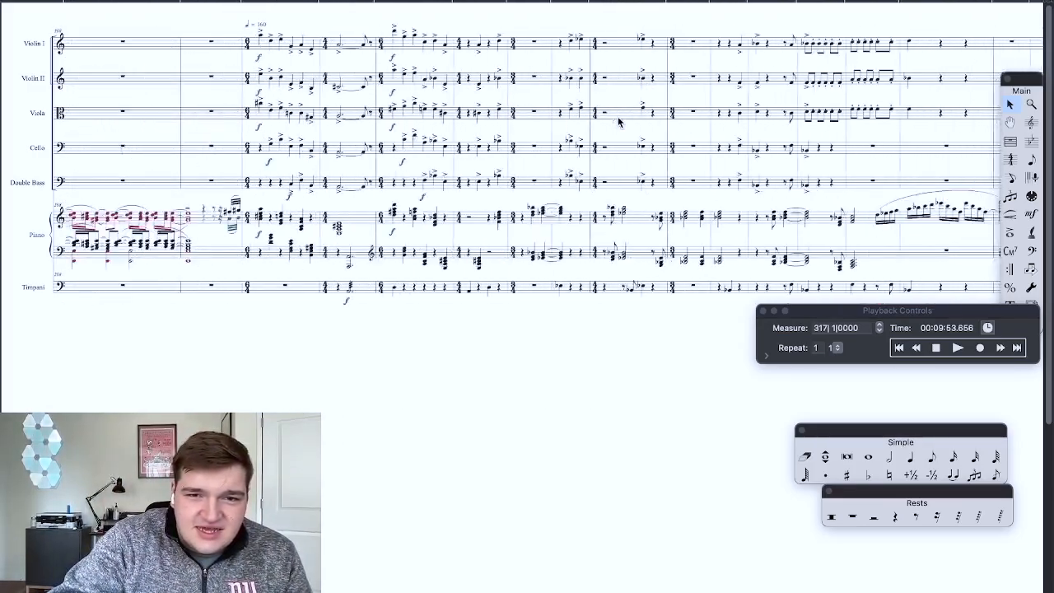
{"action": "scroll", "coordinate": [385, 250], "scroll_direction": "up", "scroll_amount": 5}
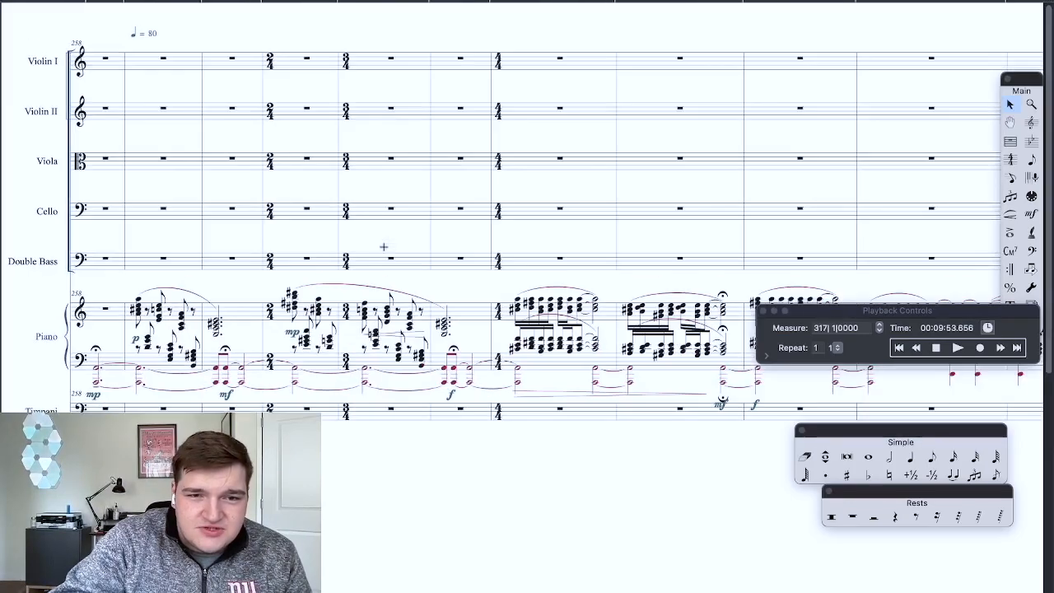
{"action": "scroll", "coordinate": [407, 113], "scroll_direction": "up", "scroll_amount": 4}
{"action": "key", "text": "super+equal"}
{"action": "scroll", "coordinate": [406, 112], "scroll_direction": "down", "scroll_amount": 10}
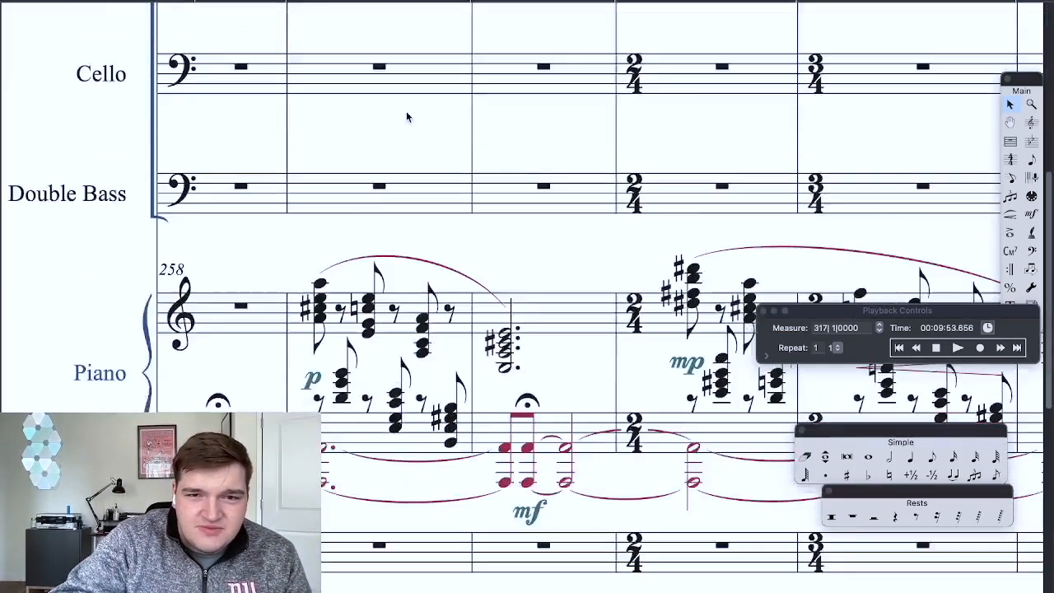
{"action": "scroll", "coordinate": [406, 112], "scroll_direction": "up", "scroll_amount": 2}
{"action": "scroll", "coordinate": [406, 112], "scroll_direction": "right", "scroll_amount": 5}
{"action": "scroll", "coordinate": [406, 115], "scroll_direction": "left", "scroll_amount": 4}
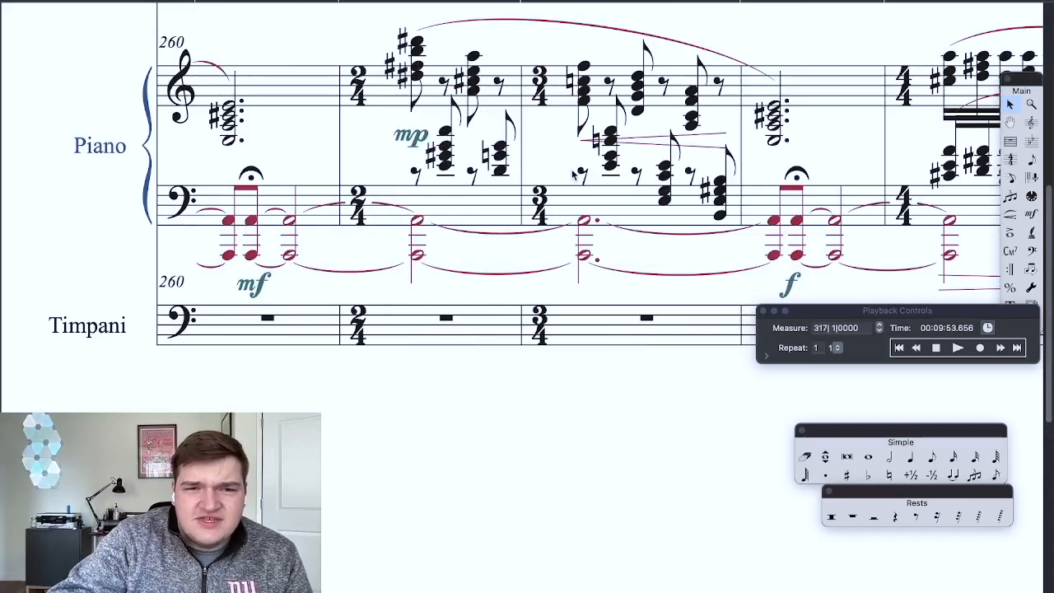
{"action": "scroll", "coordinate": [663, 165], "scroll_direction": "right", "scroll_amount": 3}
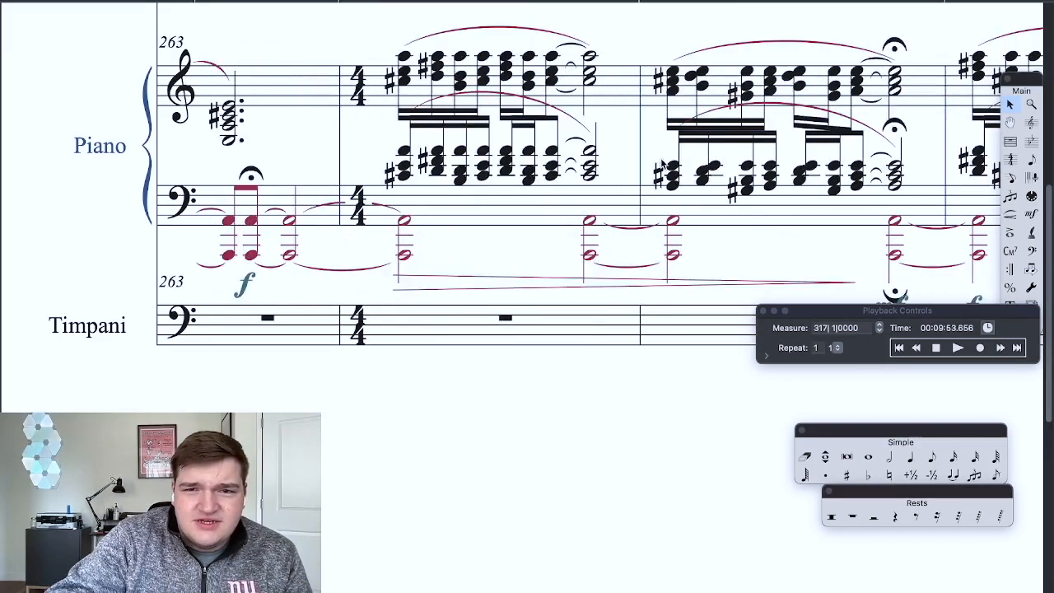
{"action": "scroll", "coordinate": [509, 115], "scroll_direction": "up", "scroll_amount": 4}
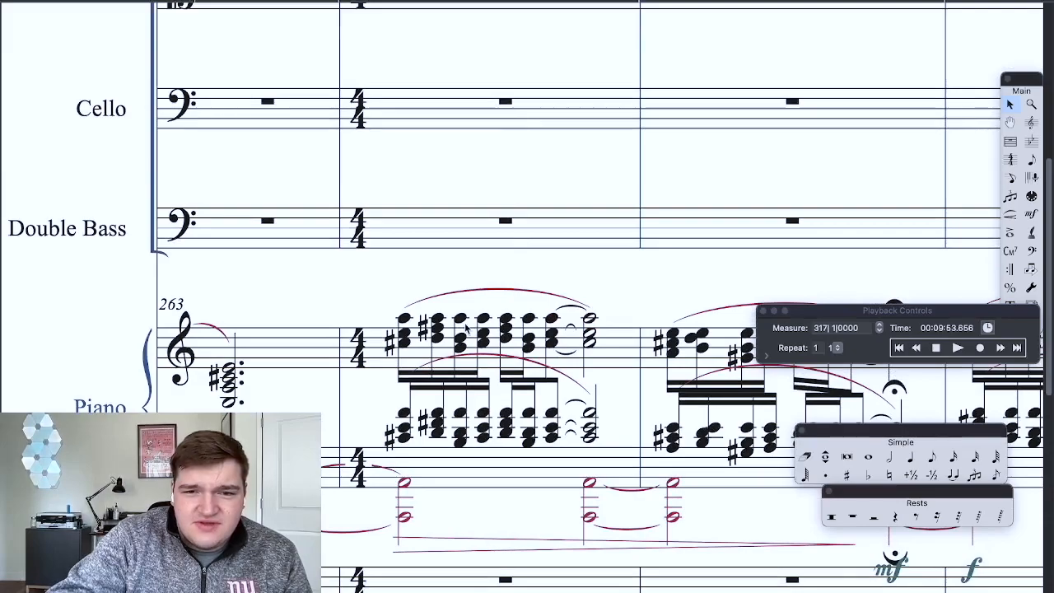
{"action": "key", "text": "super+minus"}
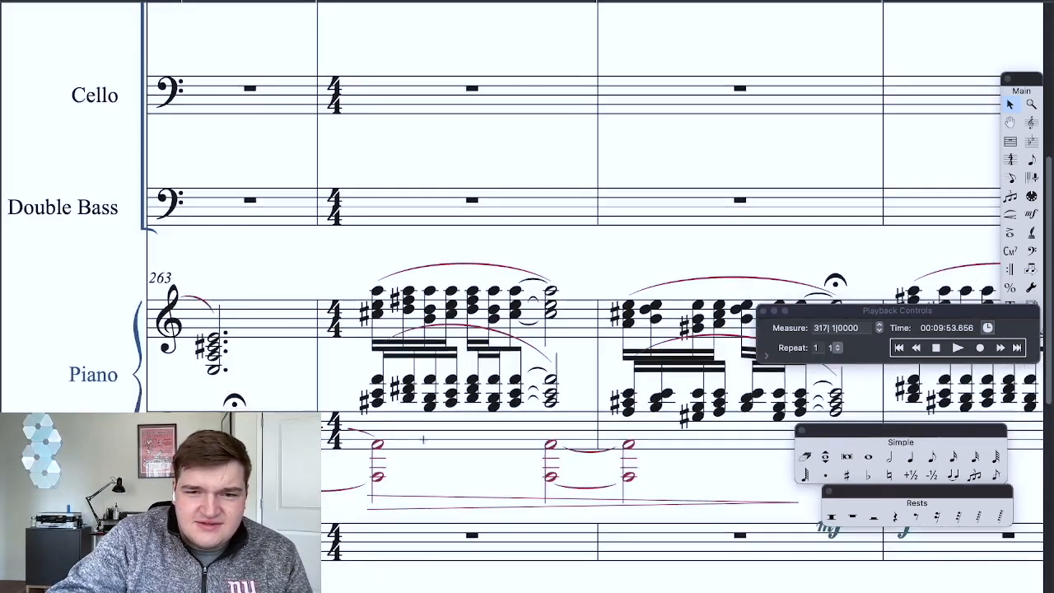
{"action": "key", "text": "super+minus"}
Step: Return to the fast section and examine all instrument parts from measure 296 onward
{"action": "scroll", "coordinate": [436, 348], "scroll_direction": "right", "scroll_amount": 15}
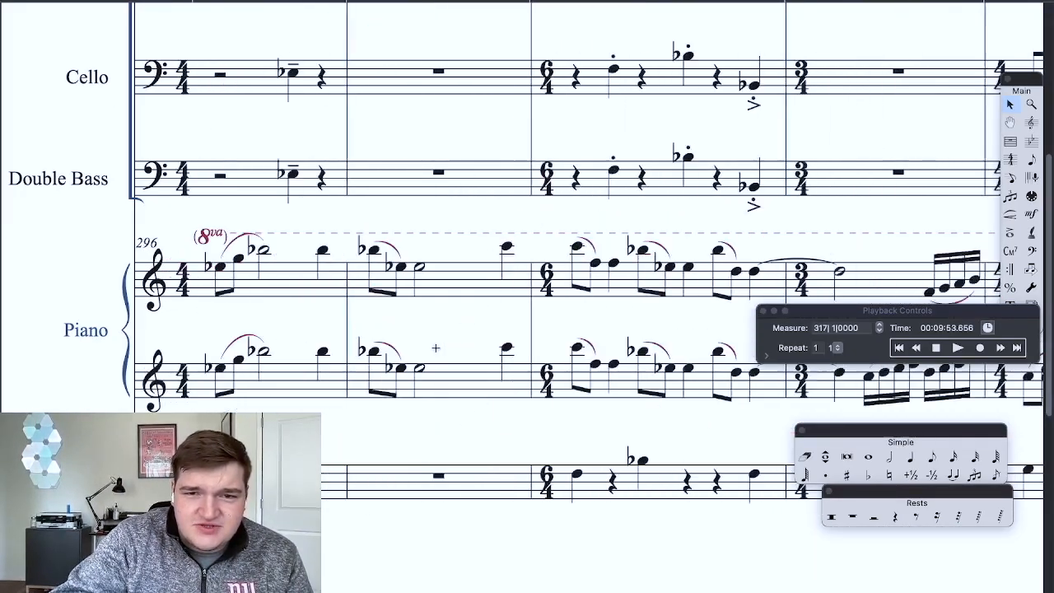
{"action": "key", "text": "super+minus"}
{"action": "key", "text": "super+minus"}
{"action": "scroll", "coordinate": [435, 349], "scroll_direction": "up", "scroll_amount": 4}
{"action": "key", "text": "super+minus"}
{"action": "key", "text": "super+minus"}
{"action": "key", "text": "super+minus"}
{"action": "scroll", "coordinate": [435, 348], "scroll_direction": "right", "scroll_amount": 12}
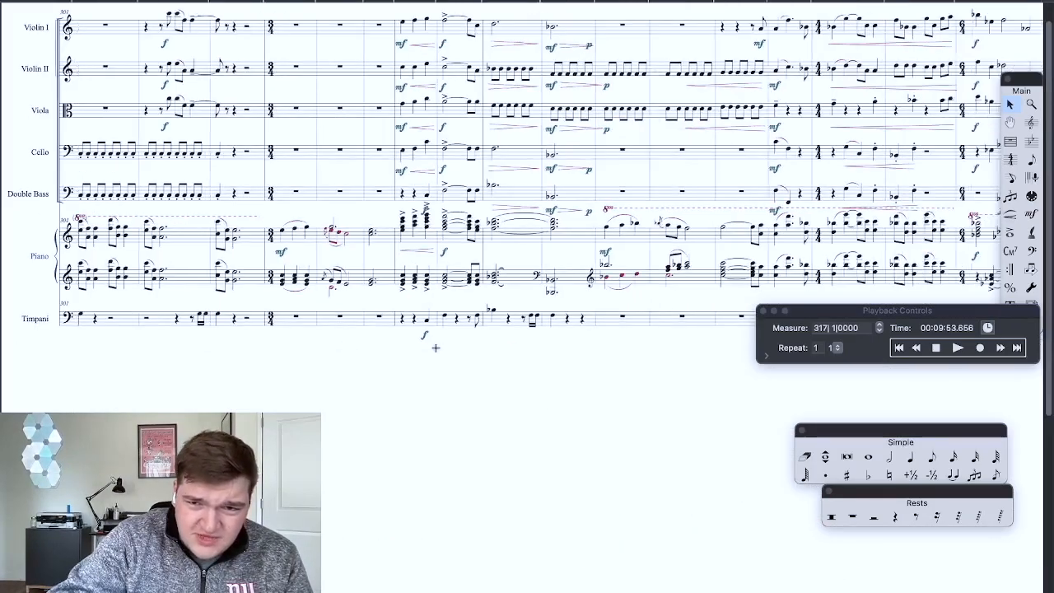
Step: Return to the slow quarter note = 80 piano passage and play it back from measure 259 through its 4/4 chords
{"action": "scroll", "coordinate": [435, 348], "scroll_direction": "right", "scroll_amount": 10}
{"action": "scroll", "coordinate": [436, 348], "scroll_direction": "up", "scroll_amount": 2}
{"action": "scroll", "coordinate": [435, 347], "scroll_direction": "left", "scroll_amount": 11}
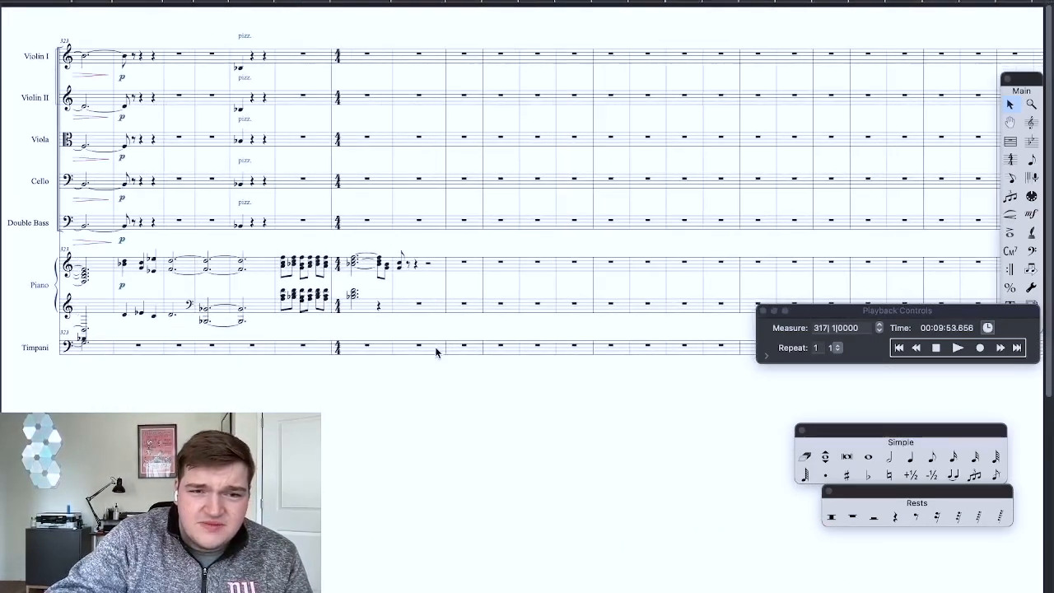
{"action": "scroll", "coordinate": [435, 352], "scroll_direction": "left", "scroll_amount": 9}
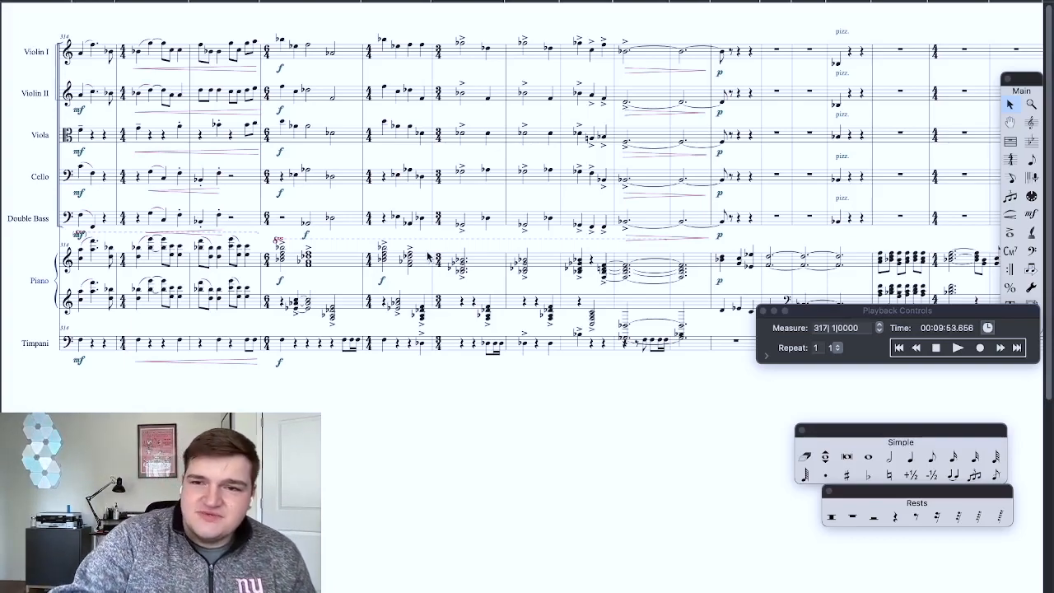
{"action": "scroll", "coordinate": [479, 366], "scroll_direction": "left", "scroll_amount": 10}
{"action": "scroll", "coordinate": [477, 370], "scroll_direction": "left", "scroll_amount": 20}
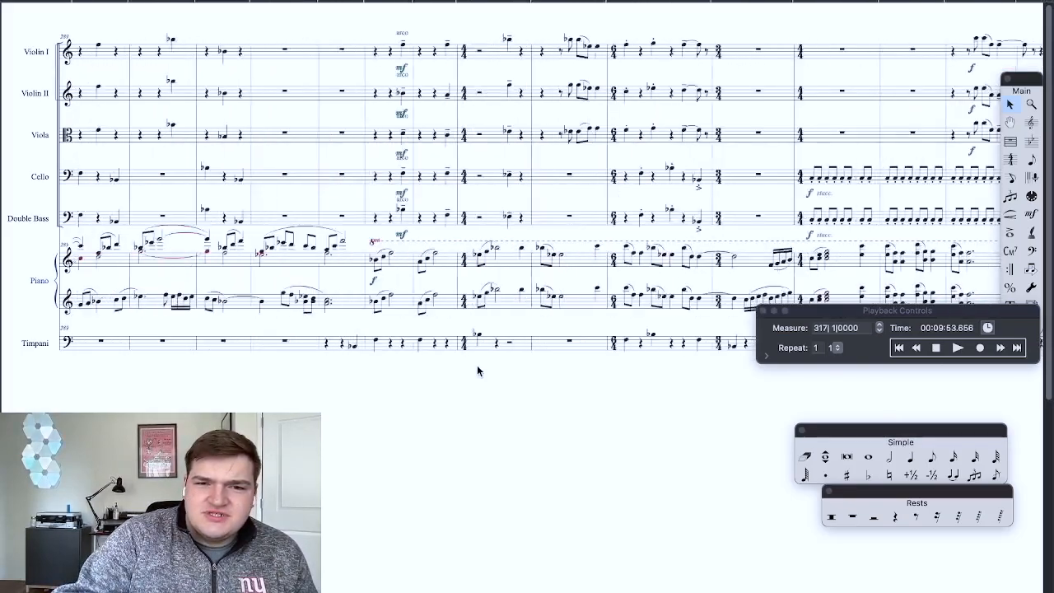
{"action": "scroll", "coordinate": [477, 370], "scroll_direction": "left", "scroll_amount": 10}
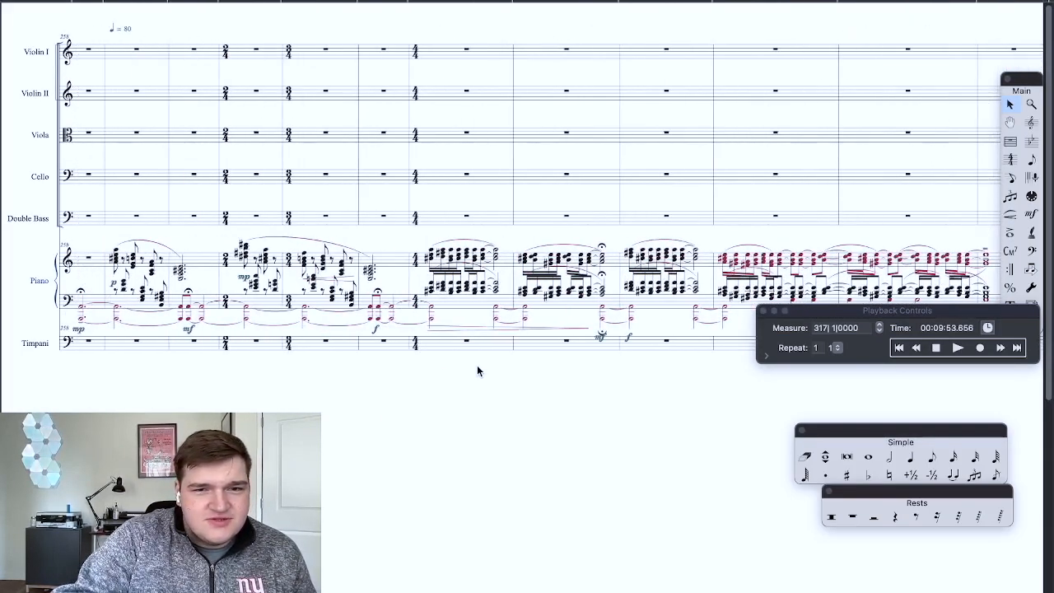
{"action": "scroll", "coordinate": [477, 370], "scroll_direction": "right", "scroll_amount": 2}
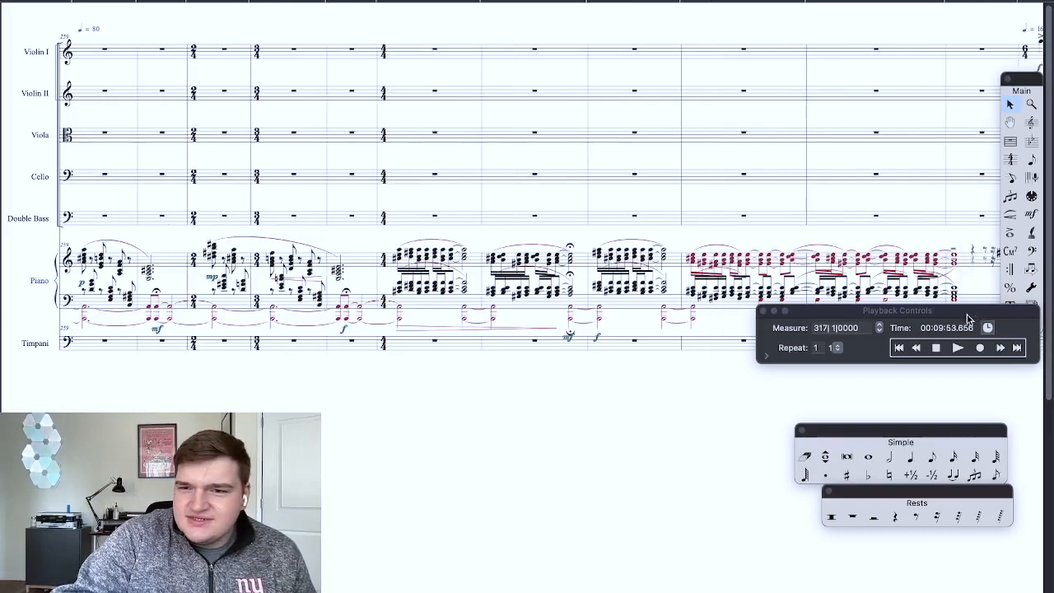
{"action": "left_click", "coordinate": [955, 347]}
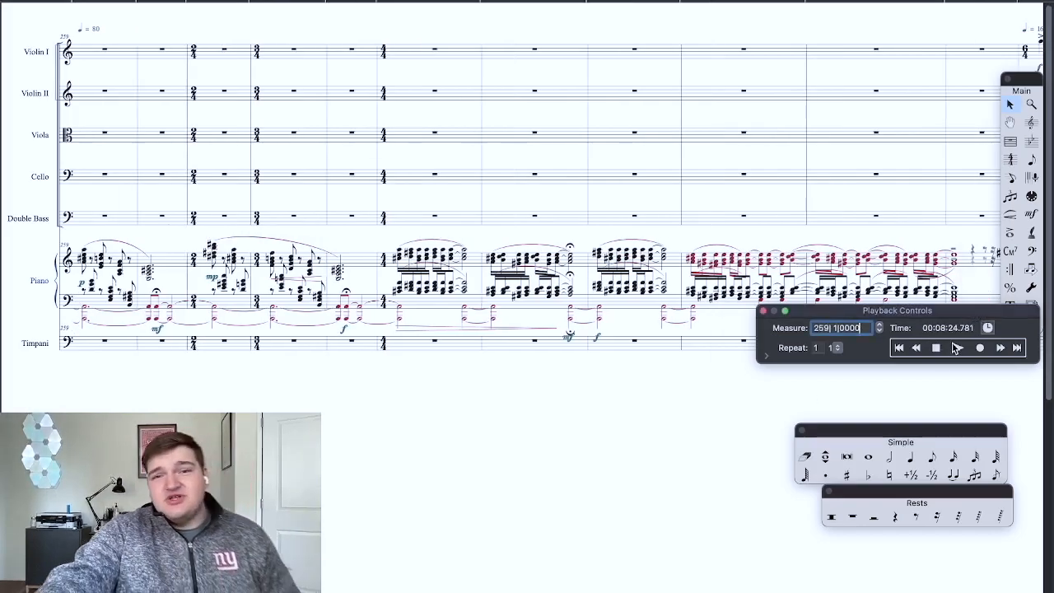
{"action": "left_click", "coordinate": [955, 348]}
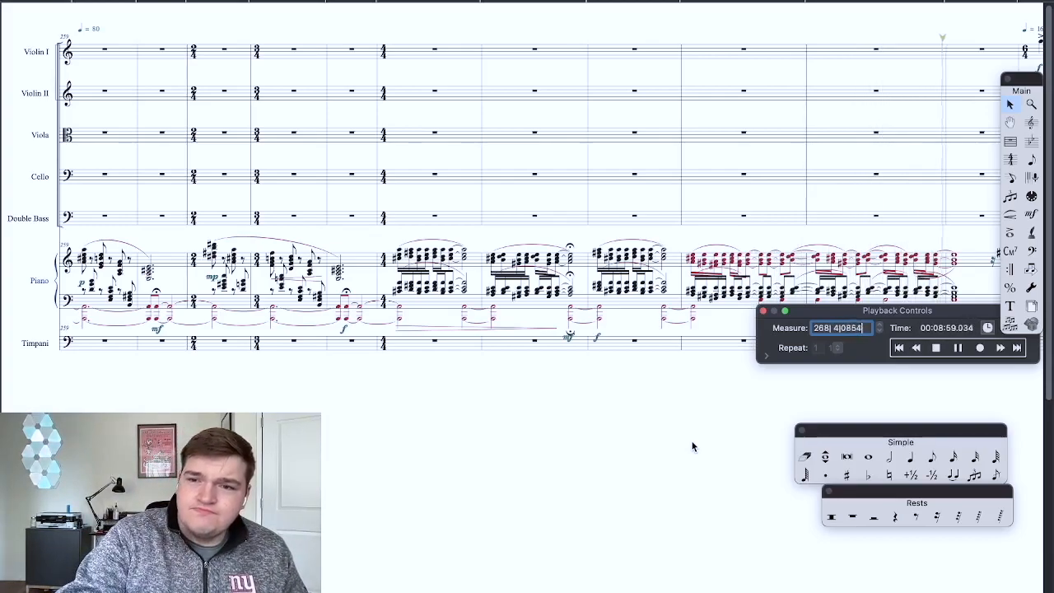
{"action": "key", "text": "space"}
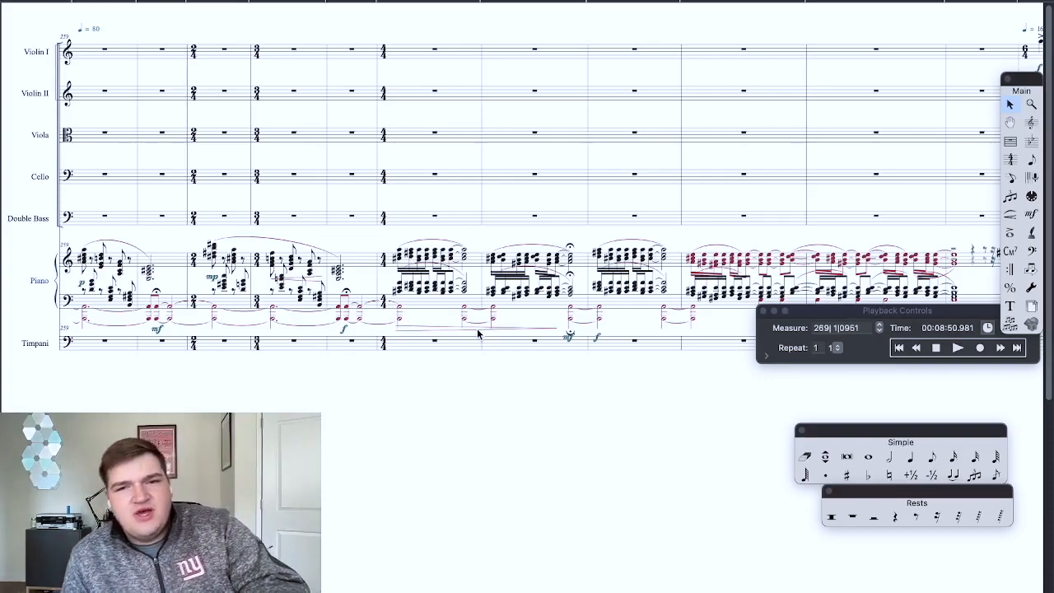
Step: Read through the score from the slow piano passage across the fast section to the last written piano measures
{"action": "key", "text": "super+equal"}
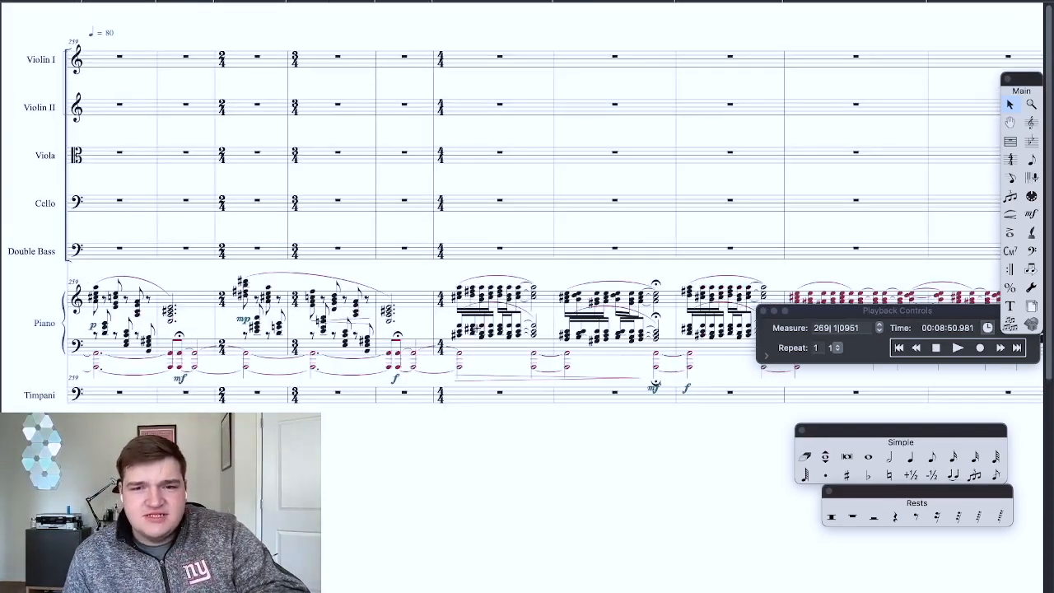
{"action": "scroll", "coordinate": [476, 327], "scroll_direction": "right", "scroll_amount": 2}
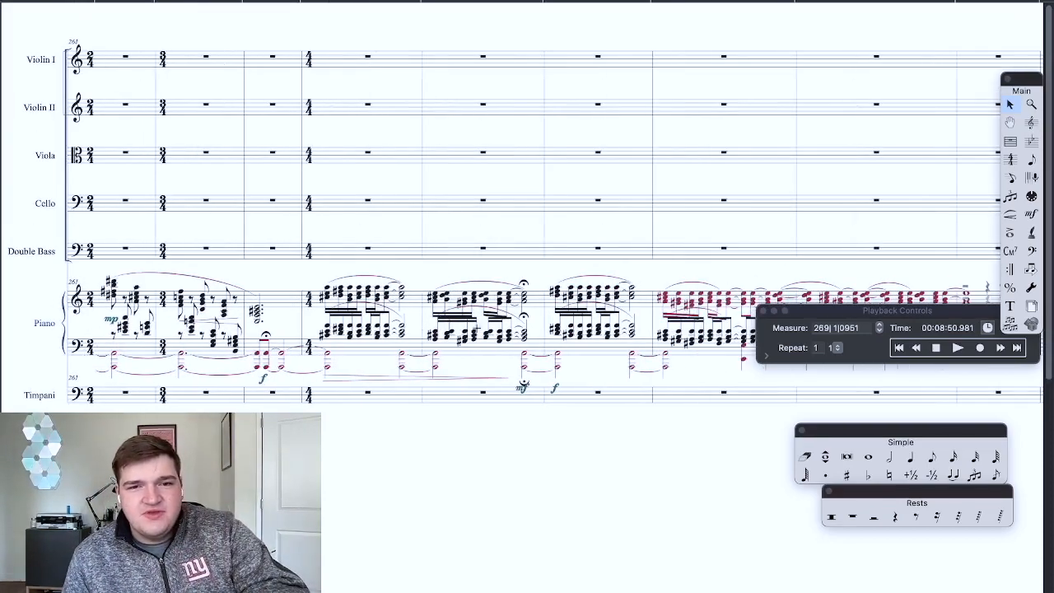
{"action": "scroll", "coordinate": [477, 328], "scroll_direction": "right", "scroll_amount": 2}
{"action": "key", "text": "super+minus"}
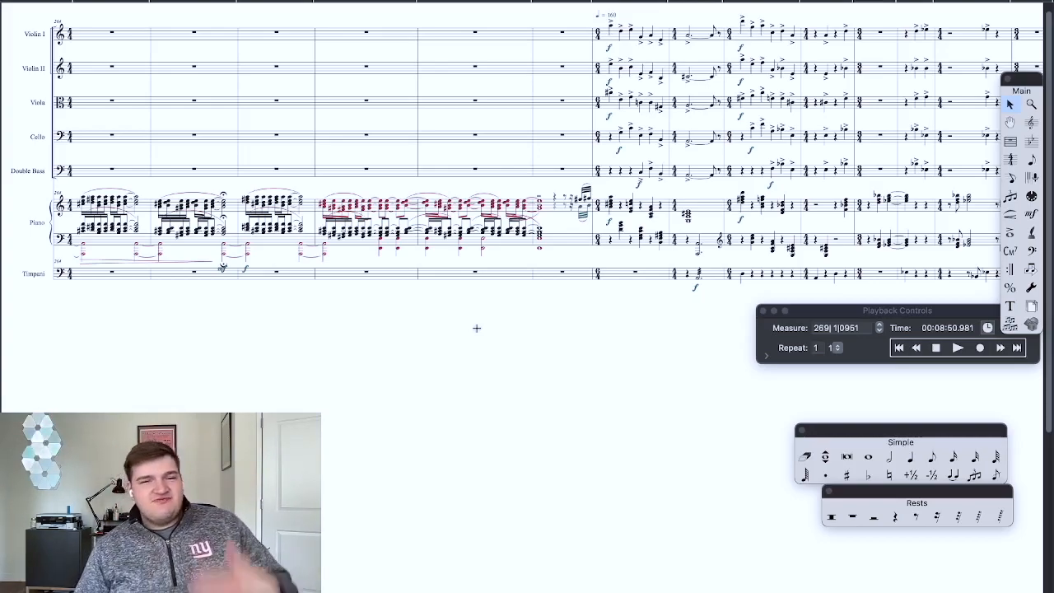
{"action": "scroll", "coordinate": [478, 326], "scroll_direction": "right", "scroll_amount": 15}
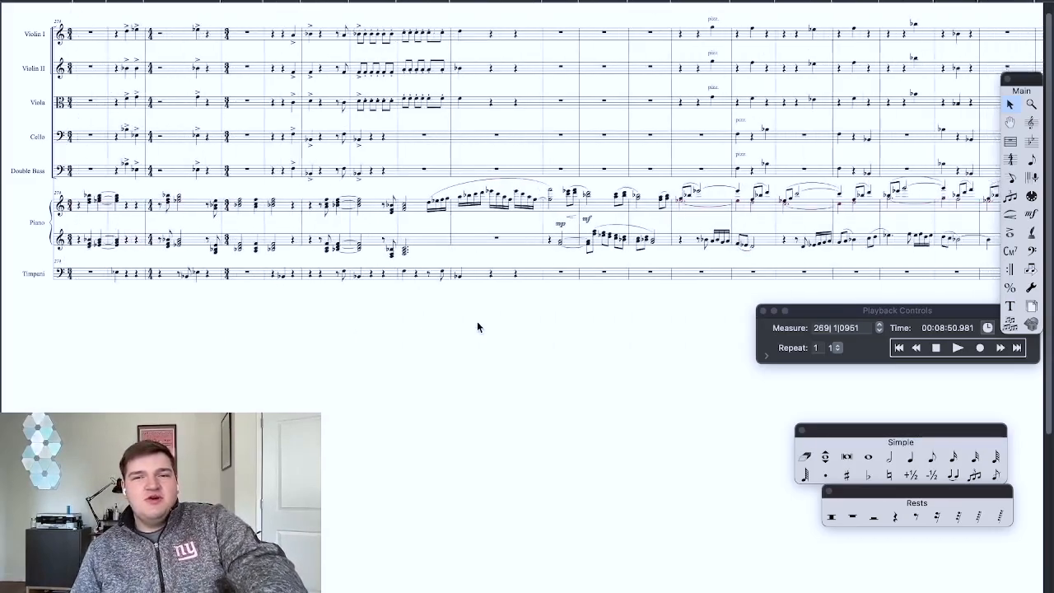
{"action": "scroll", "coordinate": [478, 326], "scroll_direction": "right", "scroll_amount": 20}
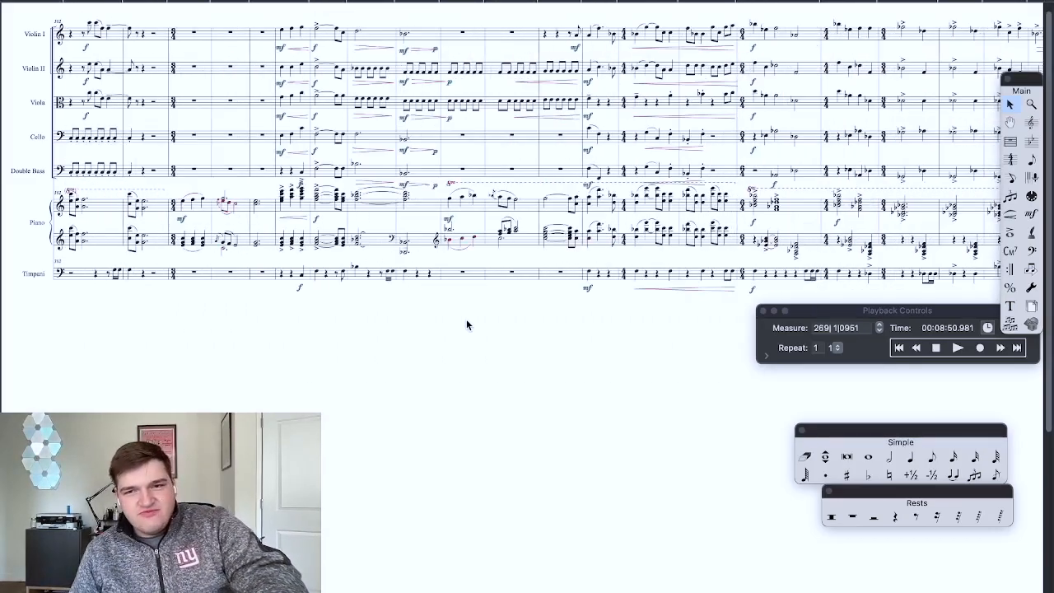
{"action": "scroll", "coordinate": [466, 324], "scroll_direction": "right", "scroll_amount": 8}
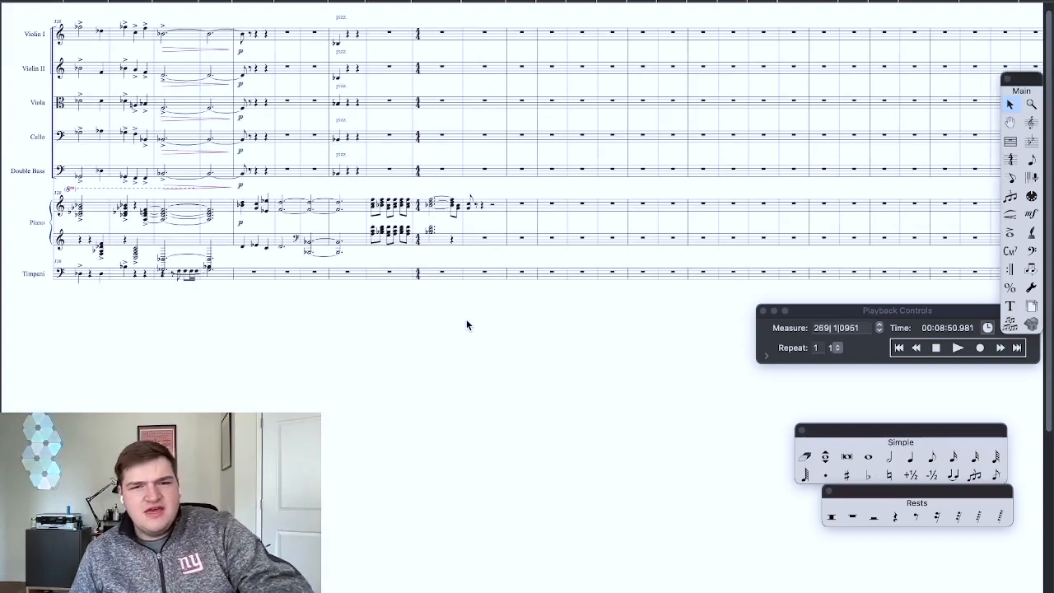
Step: Play back the closing piano phrase from measure 324 and stop once the written notes have ended
{"action": "key", "text": "super+equal"}
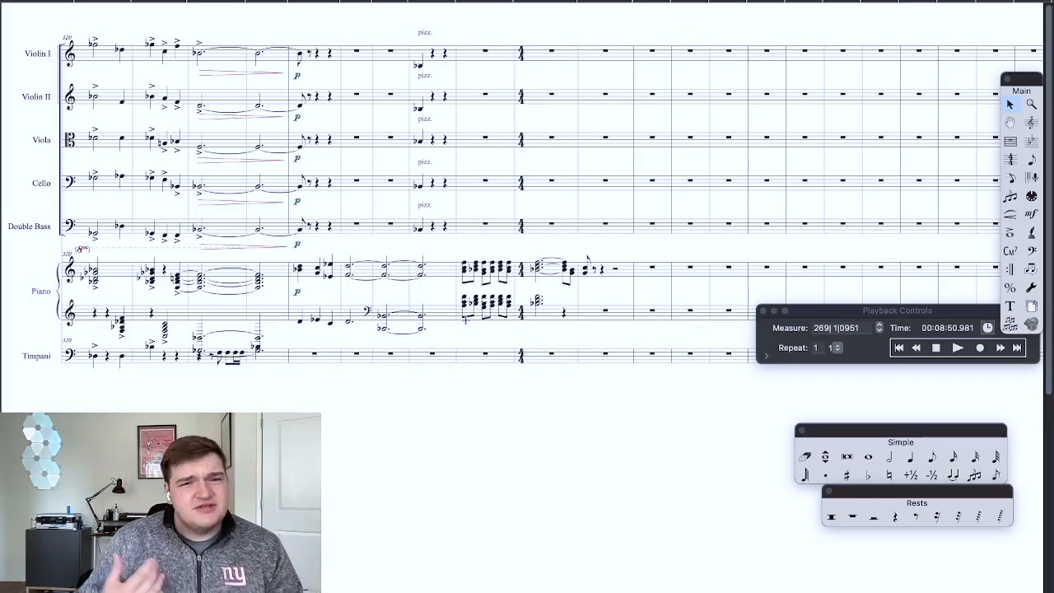
{"action": "scroll", "coordinate": [510, 385], "scroll_direction": "up", "scroll_amount": 1}
{"action": "scroll", "coordinate": [510, 385], "scroll_direction": "up", "scroll_amount": 3}
{"action": "scroll", "coordinate": [704, 405], "scroll_direction": "right", "scroll_amount": 4}
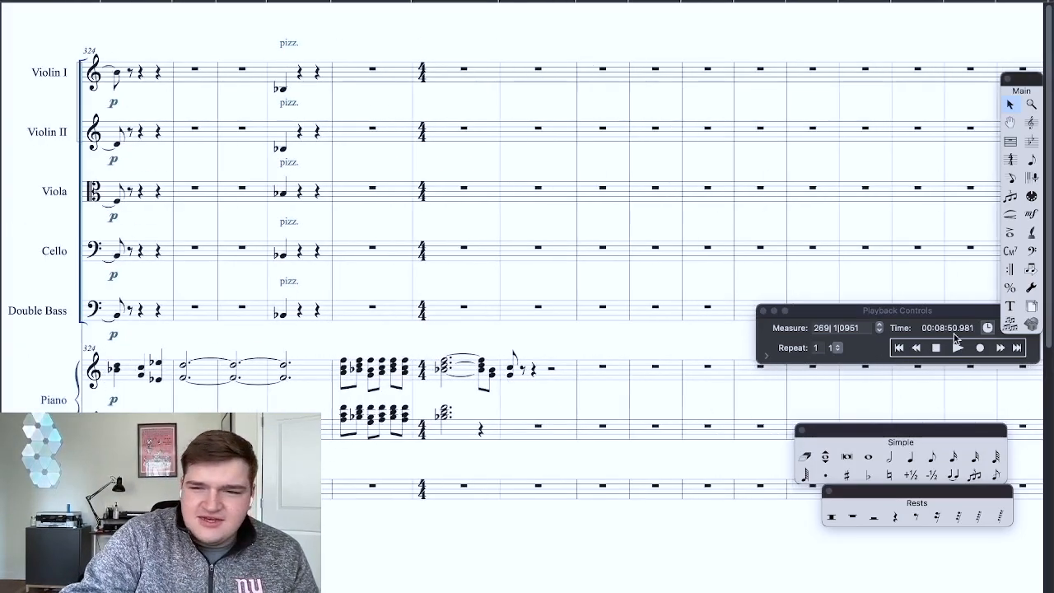
{"action": "left_click", "coordinate": [918, 349]}
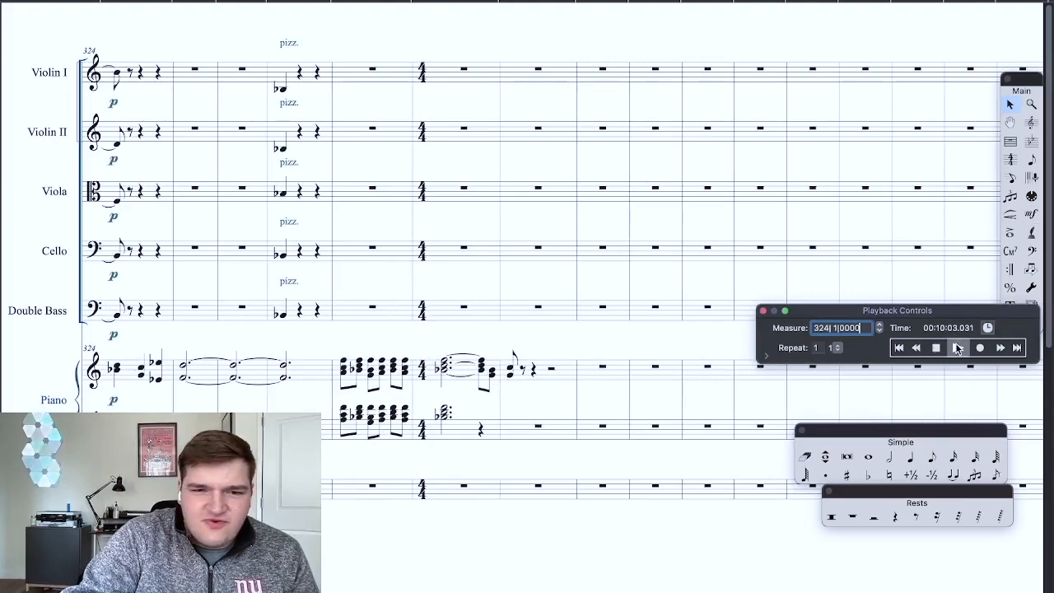
{"action": "left_click", "coordinate": [957, 347]}
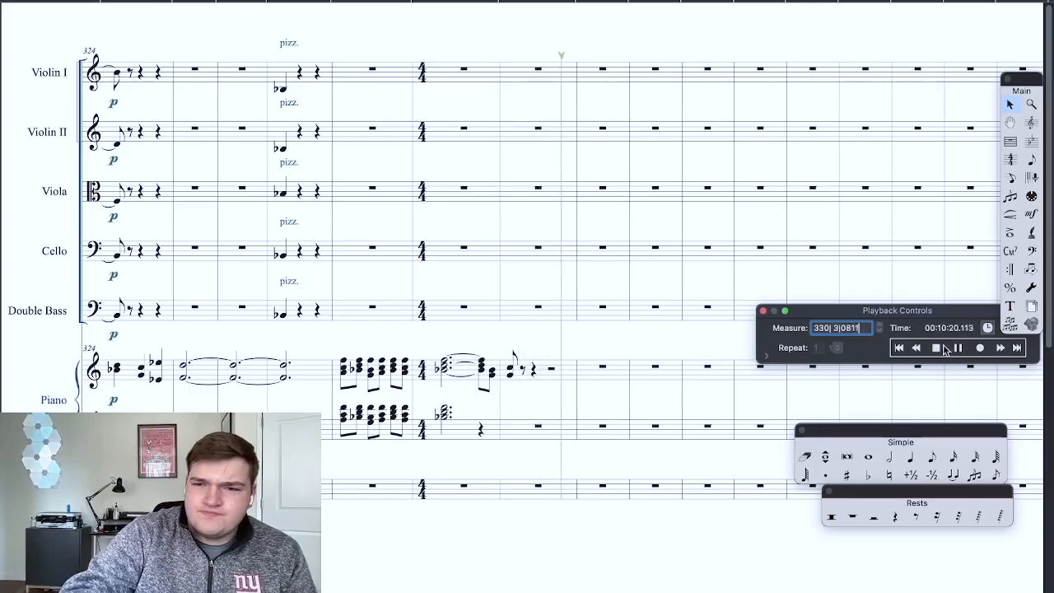
{"action": "left_click", "coordinate": [936, 347]}
Step: Review the string and piano parts from measure 311 to the last written notes and cue playback at measure 324
{"action": "scroll", "coordinate": [404, 470], "scroll_direction": "left", "scroll_amount": 10}
{"action": "key", "text": "super+minus"}
{"action": "scroll", "coordinate": [404, 470], "scroll_direction": "right", "scroll_amount": 15}
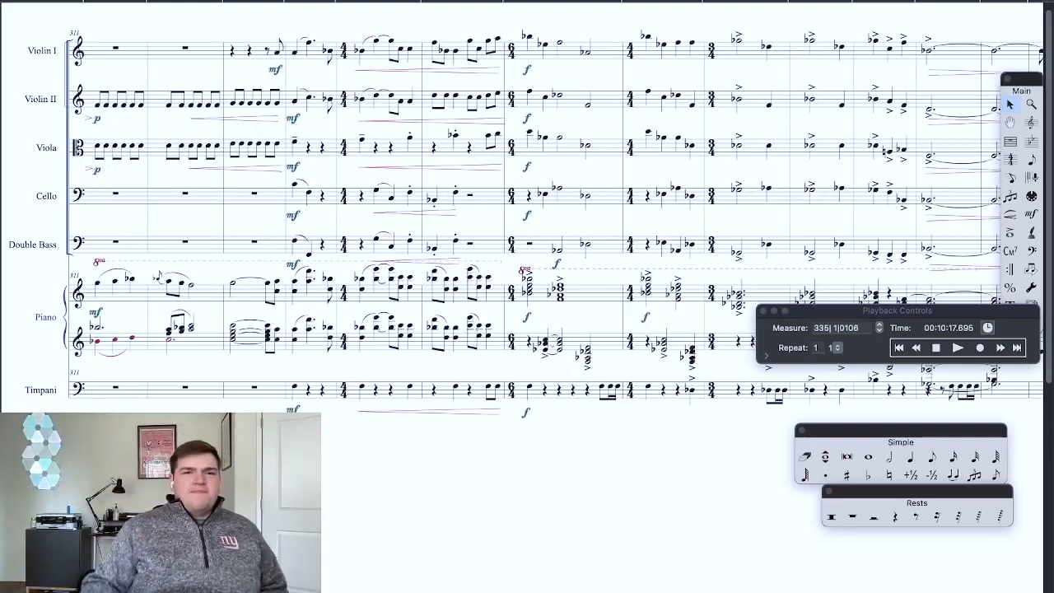
{"action": "scroll", "coordinate": [433, 459], "scroll_direction": "right", "scroll_amount": 10}
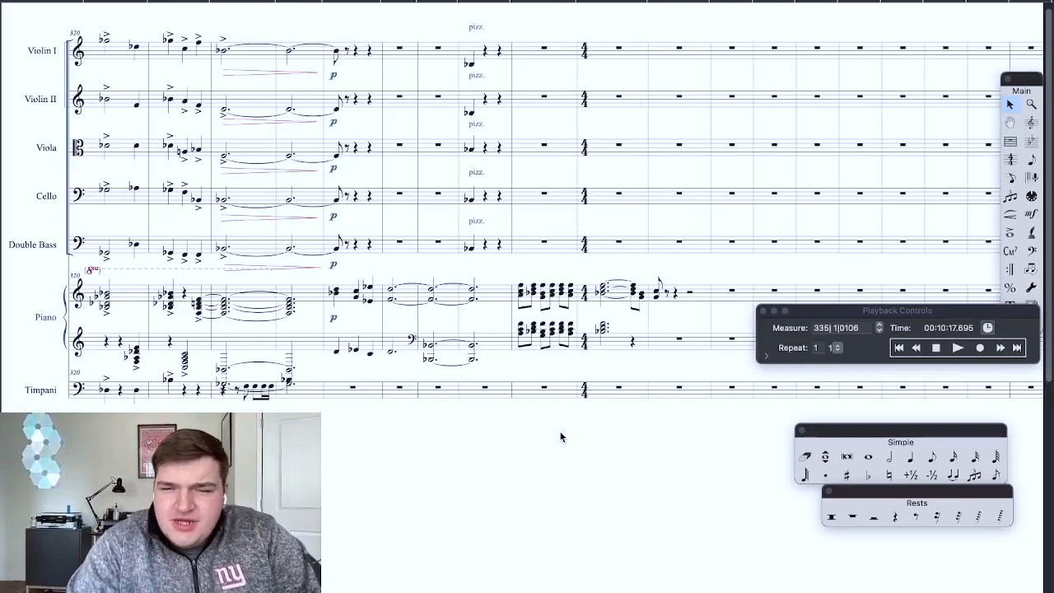
{"action": "scroll", "coordinate": [574, 423], "scroll_direction": "right", "scroll_amount": 5}
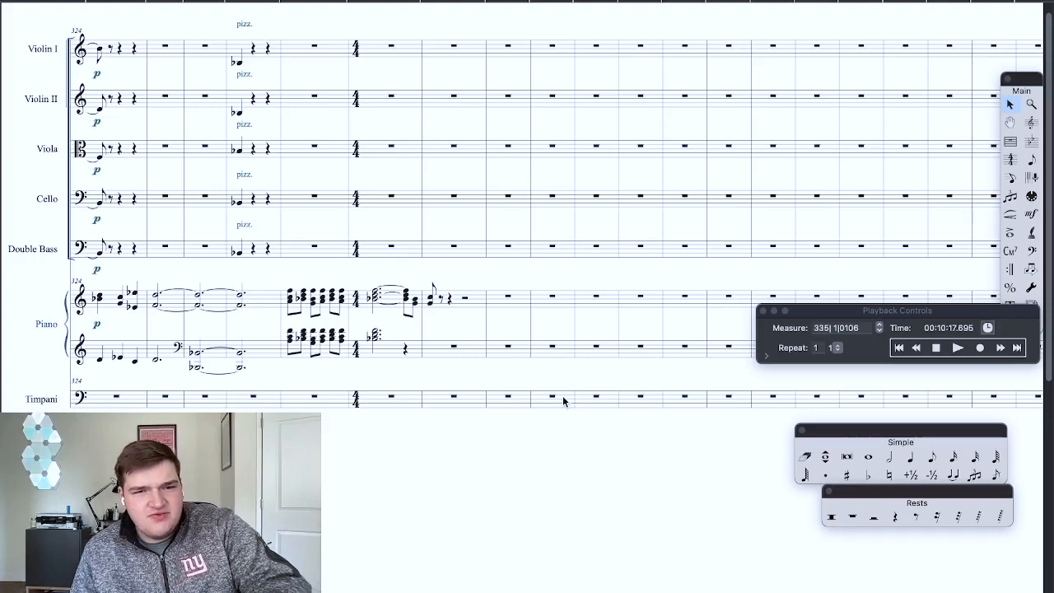
{"action": "left_click", "coordinate": [936, 348]}
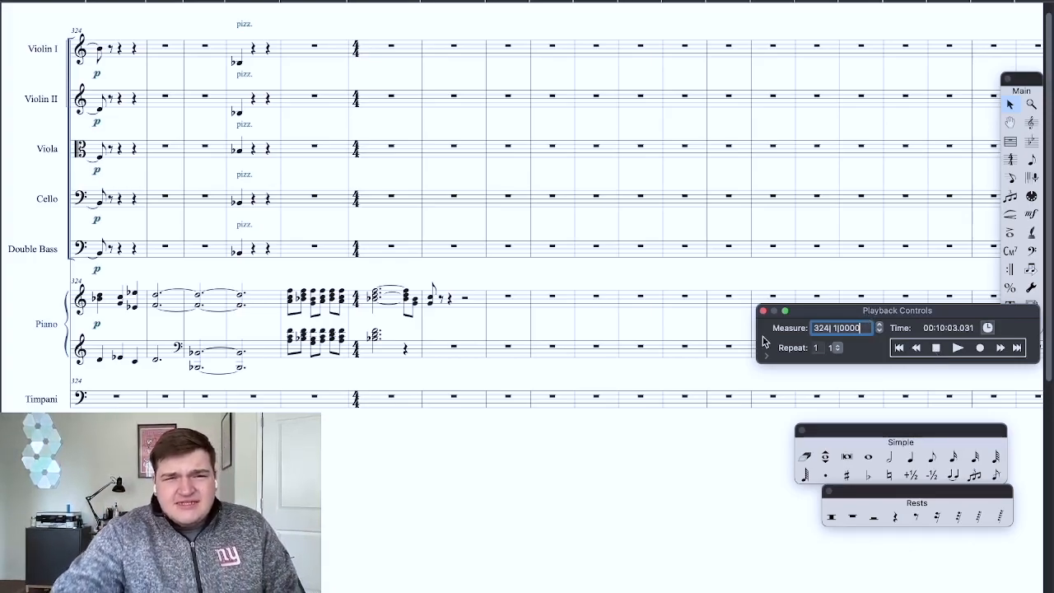
Step: Go back to measure 272 near the start of the fast section and play back its accented string and piano figures
{"action": "scroll", "coordinate": [601, 403], "scroll_direction": "left", "scroll_amount": 1}
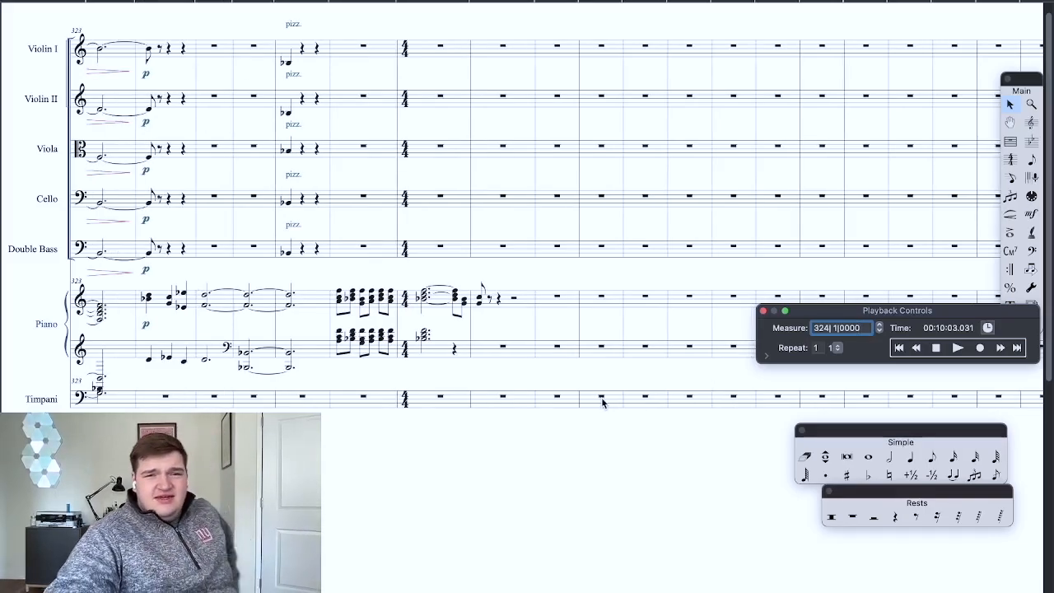
{"action": "scroll", "coordinate": [602, 403], "scroll_direction": "left", "scroll_amount": 10}
{"action": "scroll", "coordinate": [602, 402], "scroll_direction": "left", "scroll_amount": 4}
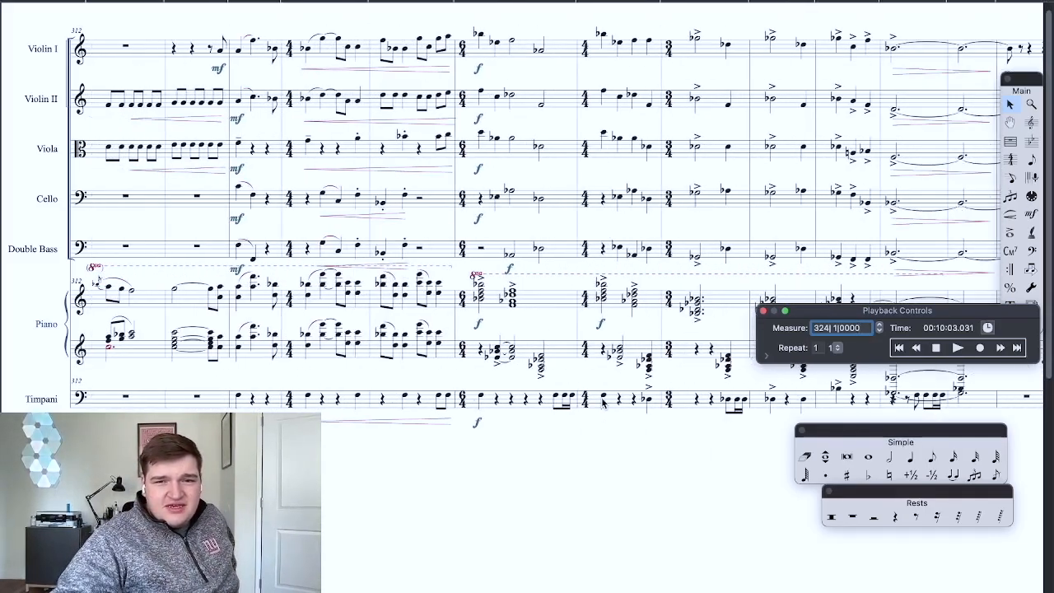
{"action": "scroll", "coordinate": [601, 403], "scroll_direction": "left", "scroll_amount": 15}
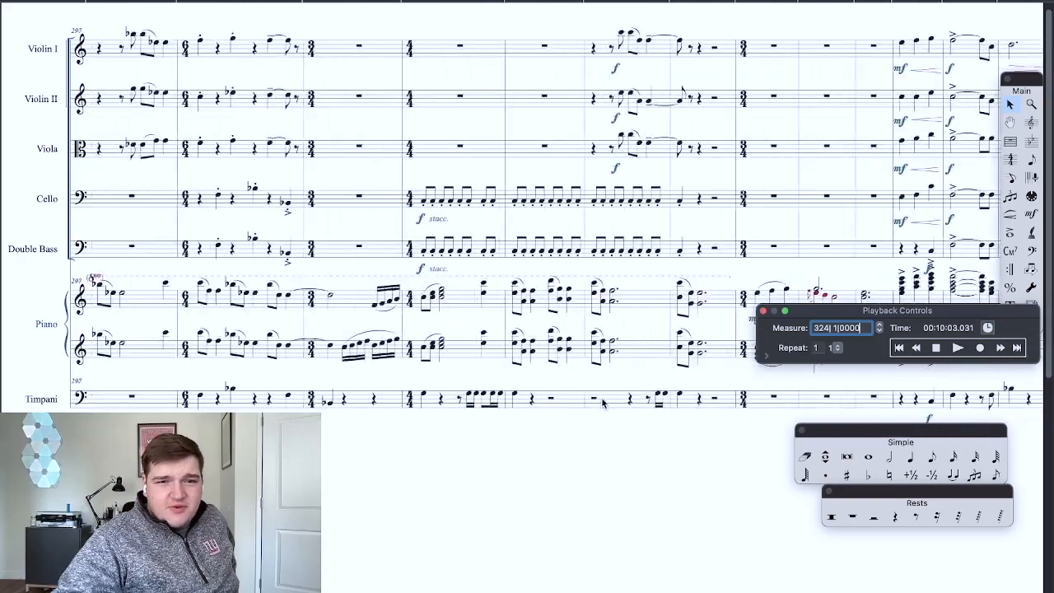
{"action": "scroll", "coordinate": [602, 403], "scroll_direction": "right", "scroll_amount": 5}
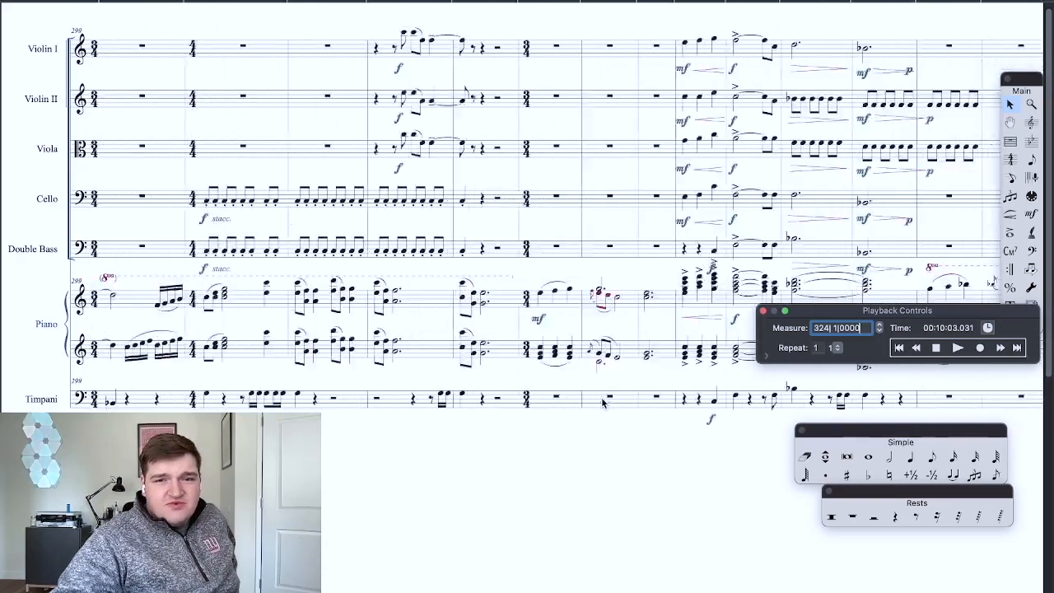
{"action": "scroll", "coordinate": [601, 402], "scroll_direction": "left", "scroll_amount": 20}
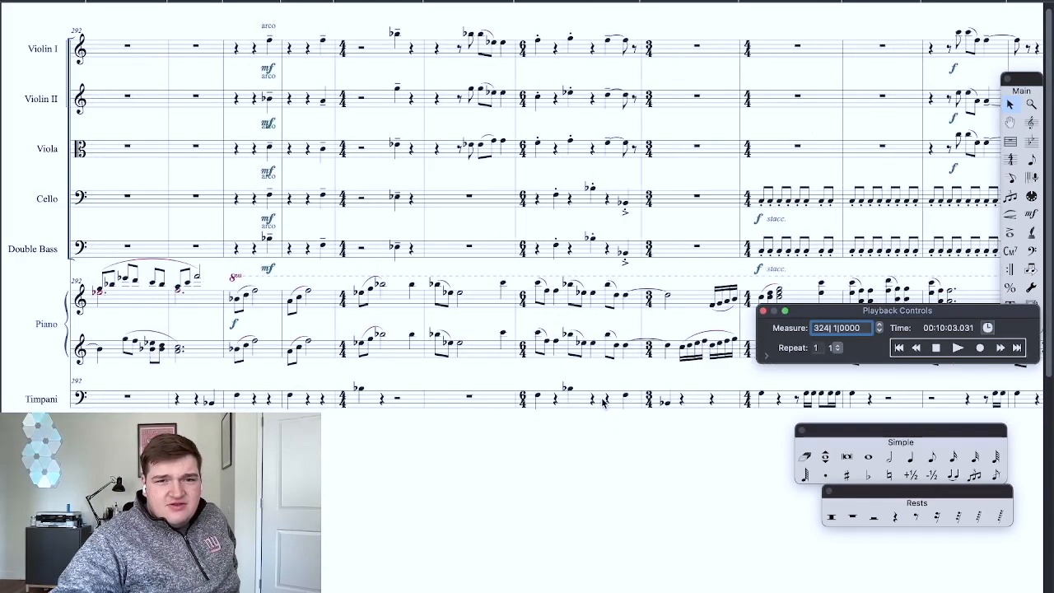
{"action": "scroll", "coordinate": [601, 403], "scroll_direction": "left", "scroll_amount": 5}
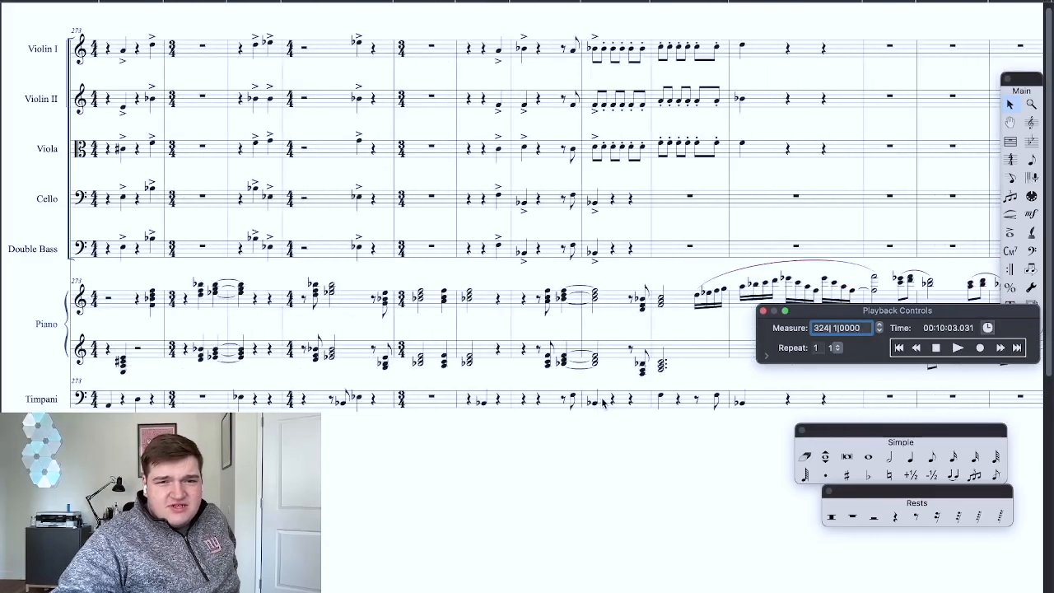
{"action": "scroll", "coordinate": [602, 402], "scroll_direction": "left", "scroll_amount": 3}
{"action": "scroll", "coordinate": [602, 402], "scroll_direction": "right", "scroll_amount": 3}
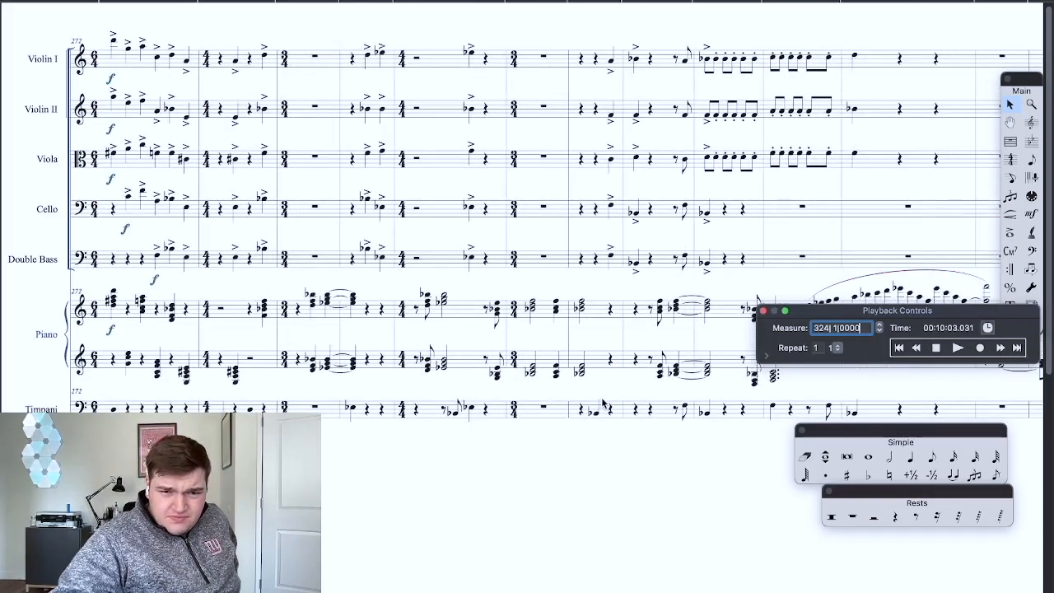
{"action": "left_click", "coordinate": [936, 347]}
{"action": "left_click", "coordinate": [958, 347]}
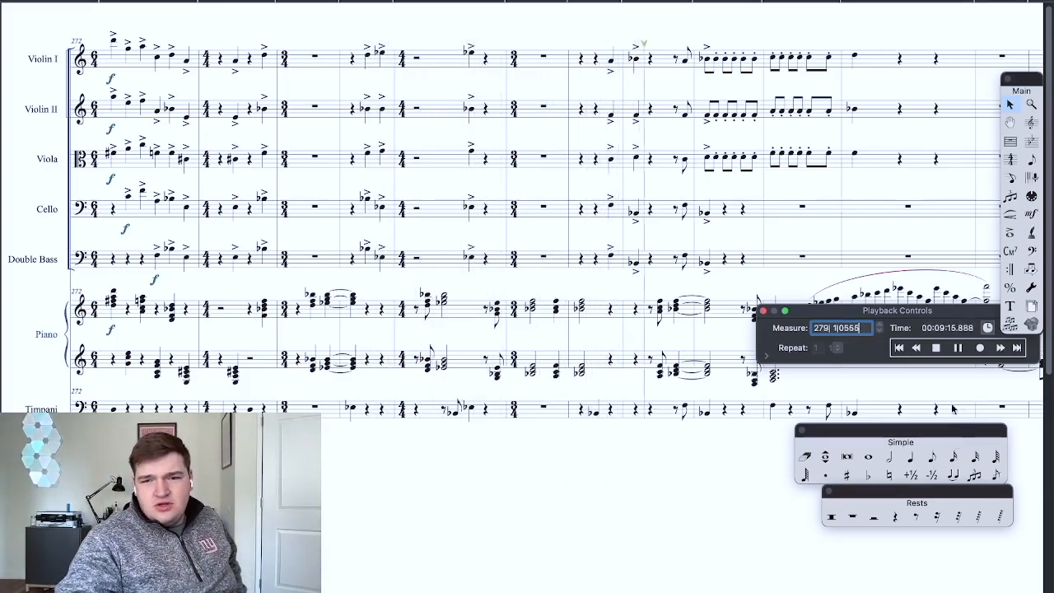
{"action": "left_click", "coordinate": [935, 348]}
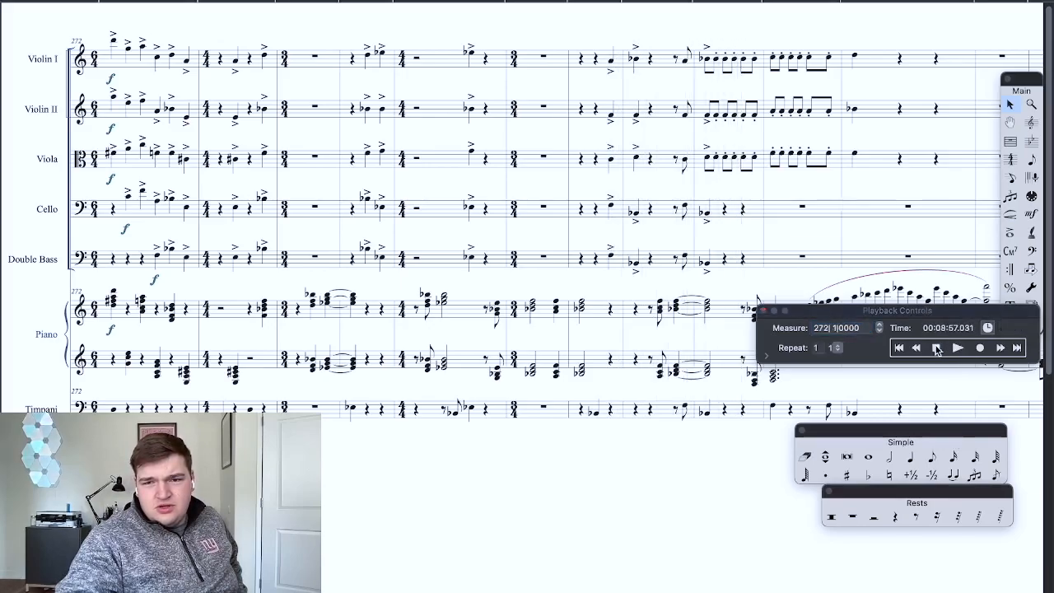
Step: Move to the last written piano measures and play them back from measure 326
{"action": "scroll", "coordinate": [638, 363], "scroll_direction": "right", "scroll_amount": 20}
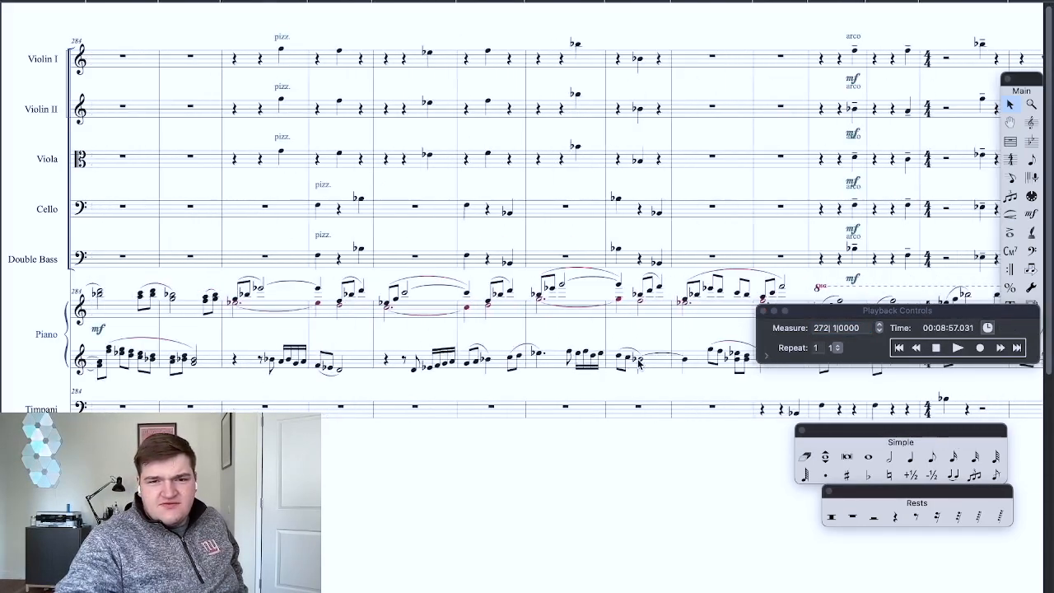
{"action": "scroll", "coordinate": [638, 363], "scroll_direction": "right", "scroll_amount": 5}
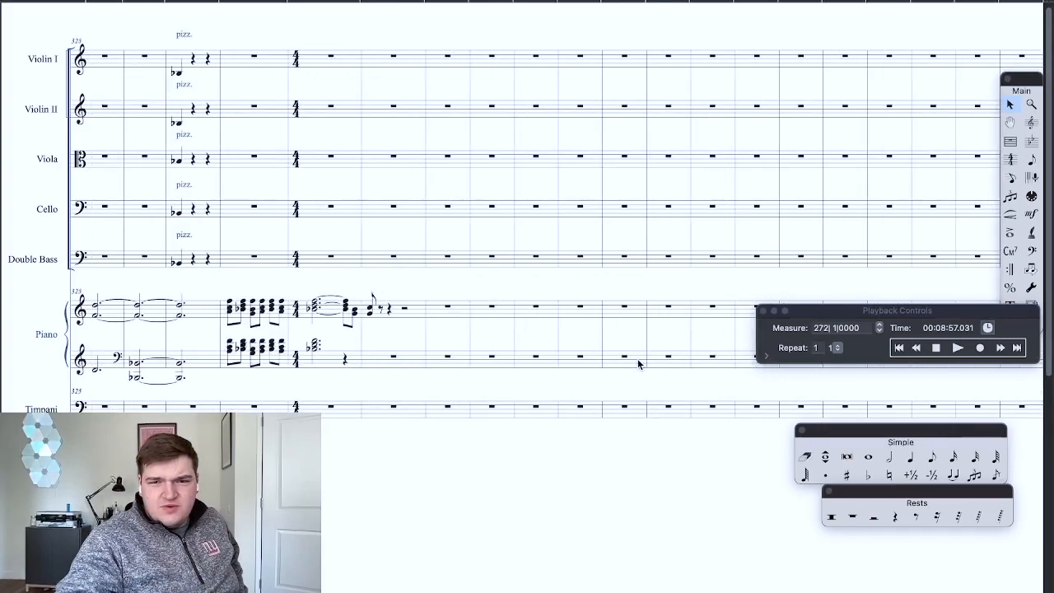
{"action": "scroll", "coordinate": [638, 364], "scroll_direction": "right", "scroll_amount": 1}
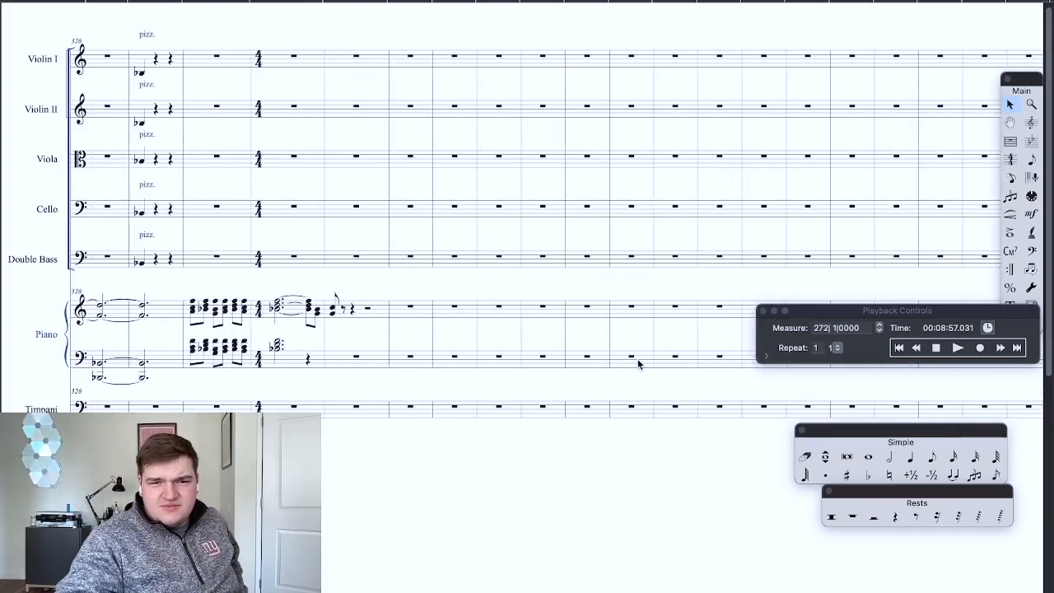
{"action": "left_click", "coordinate": [938, 349]}
{"action": "left_click", "coordinate": [957, 347]}
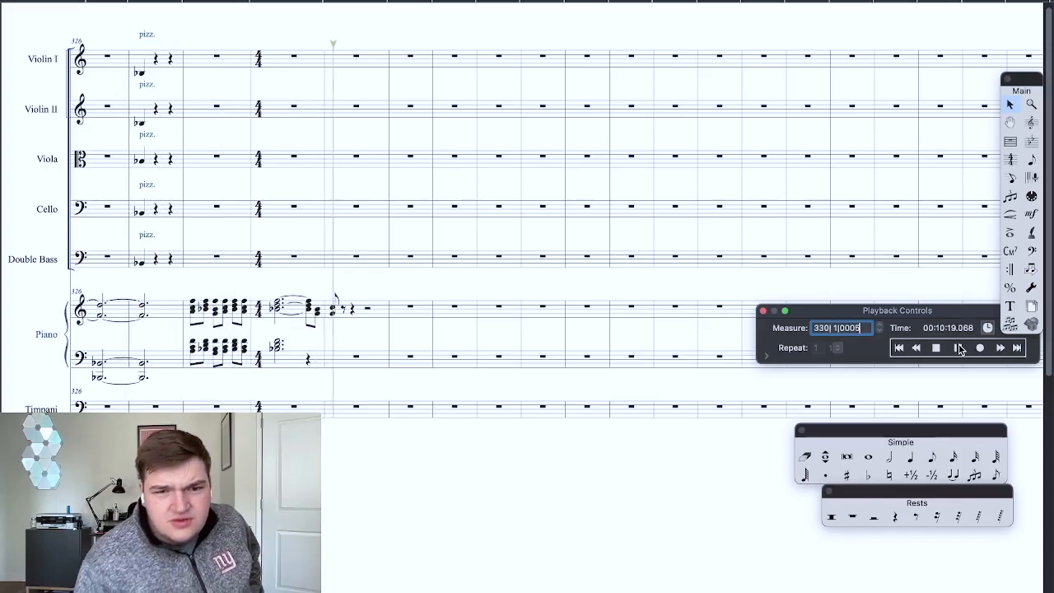
Step: Stop playback and examine the closing piano chords from measure 328 closely, moving the playback controls away from the piano staves
{"action": "left_click", "coordinate": [937, 348]}
{"action": "key", "text": "super+equal"}
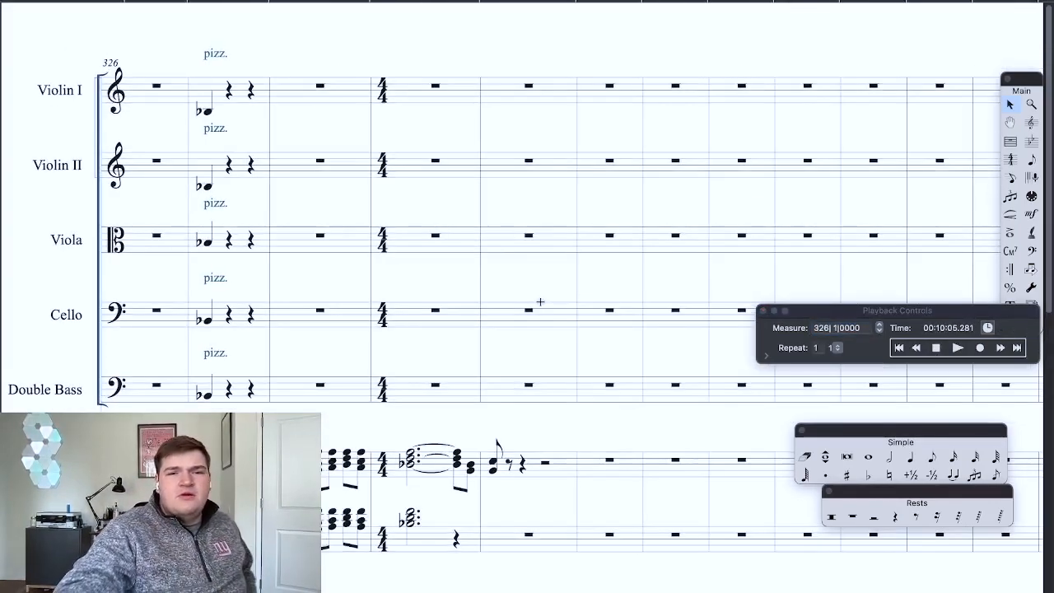
{"action": "key", "text": "super+equal"}
{"action": "scroll", "coordinate": [501, 421], "scroll_direction": "right", "scroll_amount": 2}
{"action": "scroll", "coordinate": [503, 424], "scroll_direction": "down", "scroll_amount": 3}
{"action": "scroll", "coordinate": [503, 425], "scroll_direction": "down", "scroll_amount": 3}
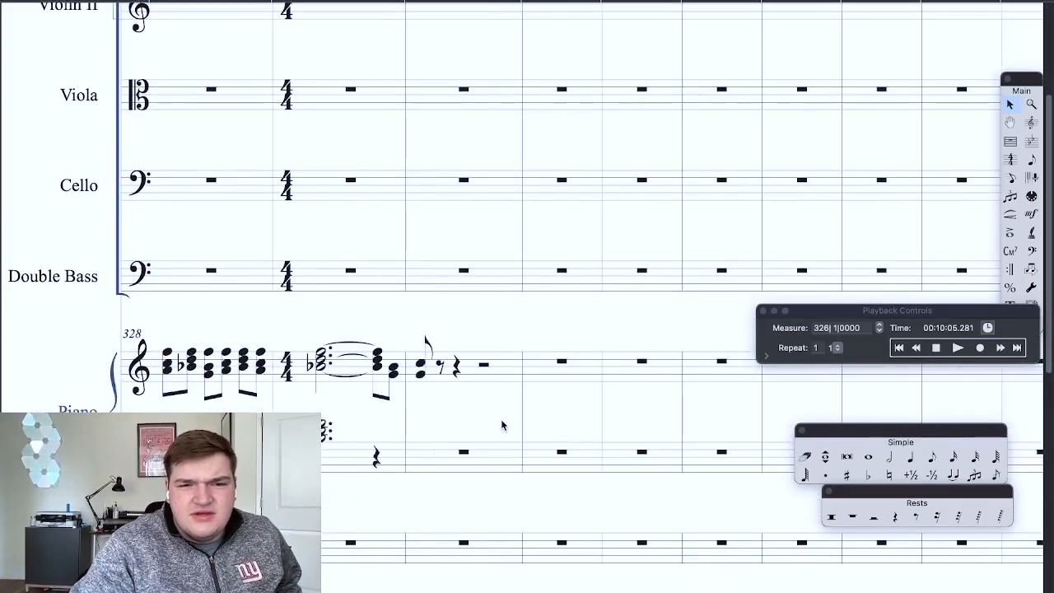
{"action": "scroll", "coordinate": [483, 388], "scroll_direction": "down", "scroll_amount": 2}
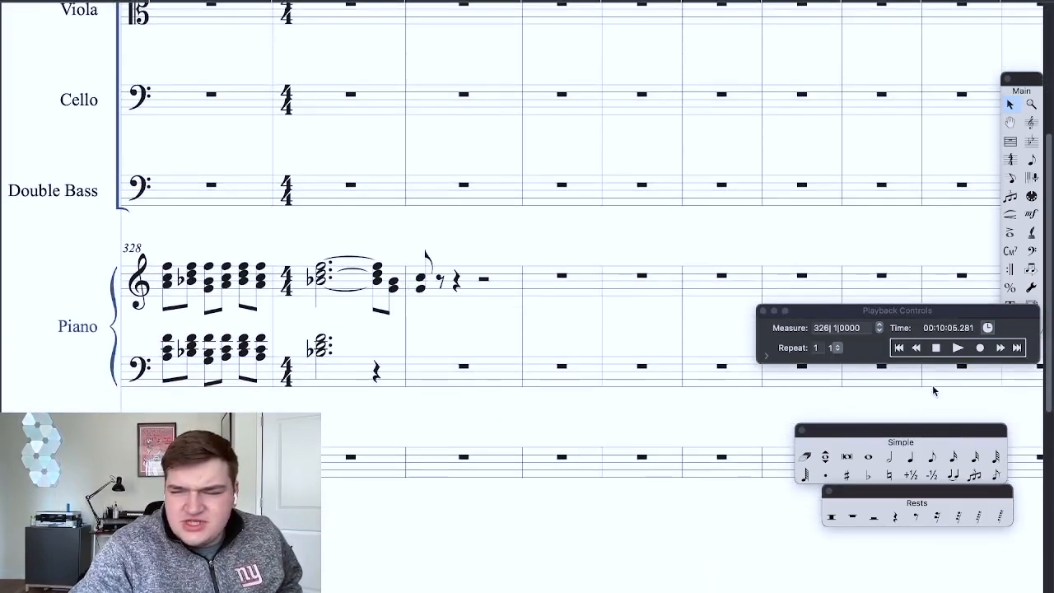
{"action": "scroll", "coordinate": [546, 338], "scroll_direction": "up", "scroll_amount": 5}
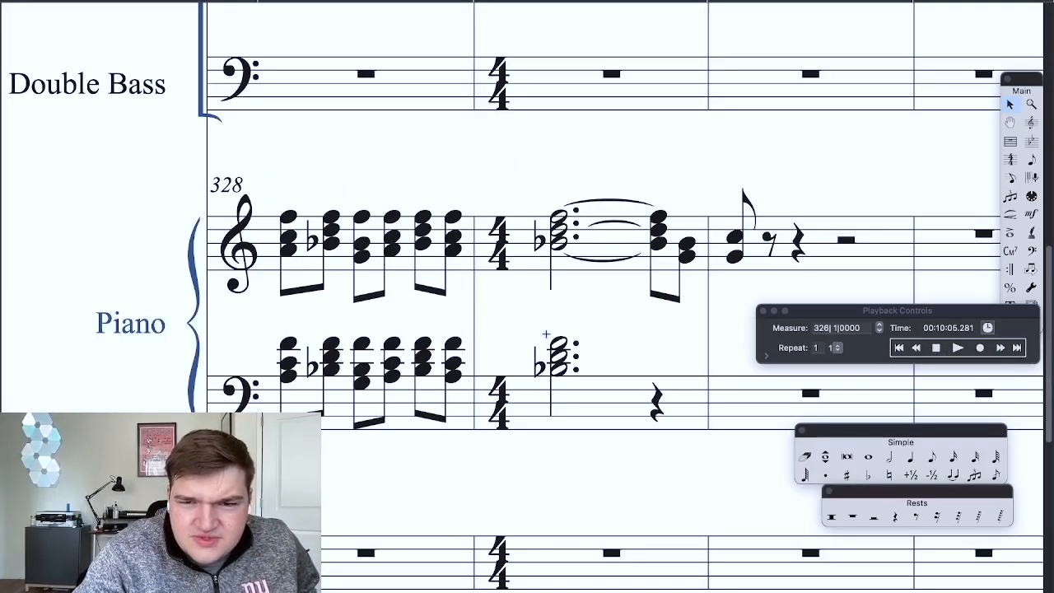
{"action": "scroll", "coordinate": [546, 334], "scroll_direction": "down", "scroll_amount": 1}
{"action": "left_click_drag", "start_coordinate": [870, 317], "coordinate": [870, 373]}
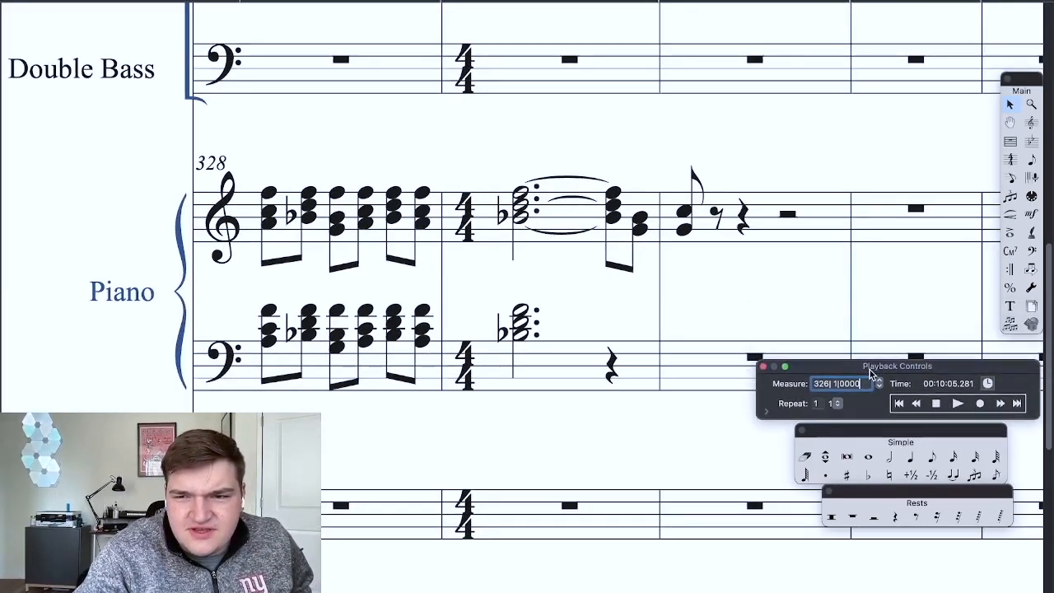
{"action": "left_click", "coordinate": [937, 404]}
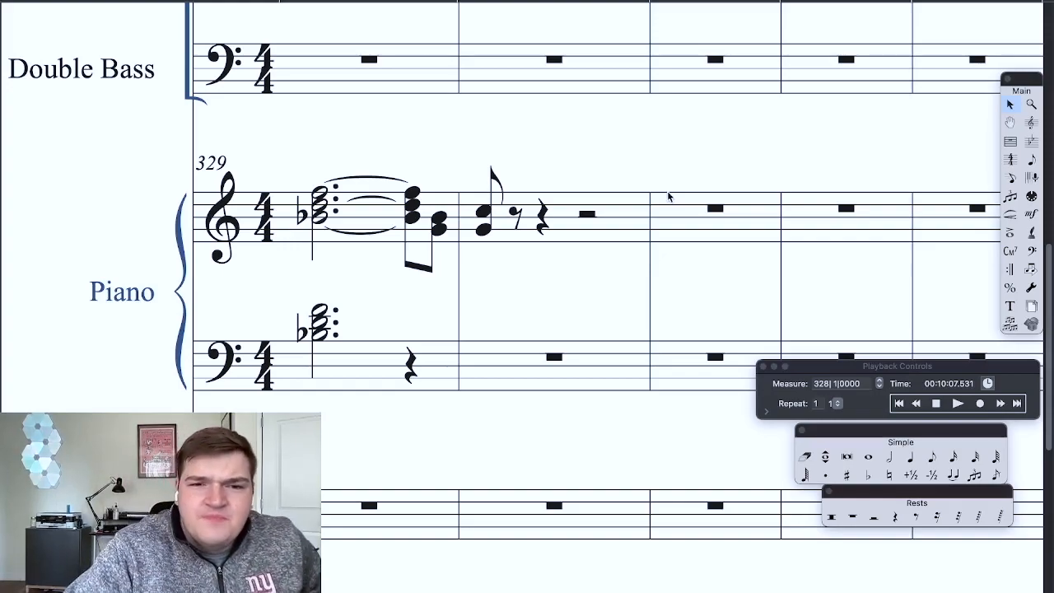
Step: Examine the string and piano parts from measure 327 to the last written piano notes
{"action": "scroll", "coordinate": [668, 191], "scroll_direction": "down", "scroll_amount": 2}
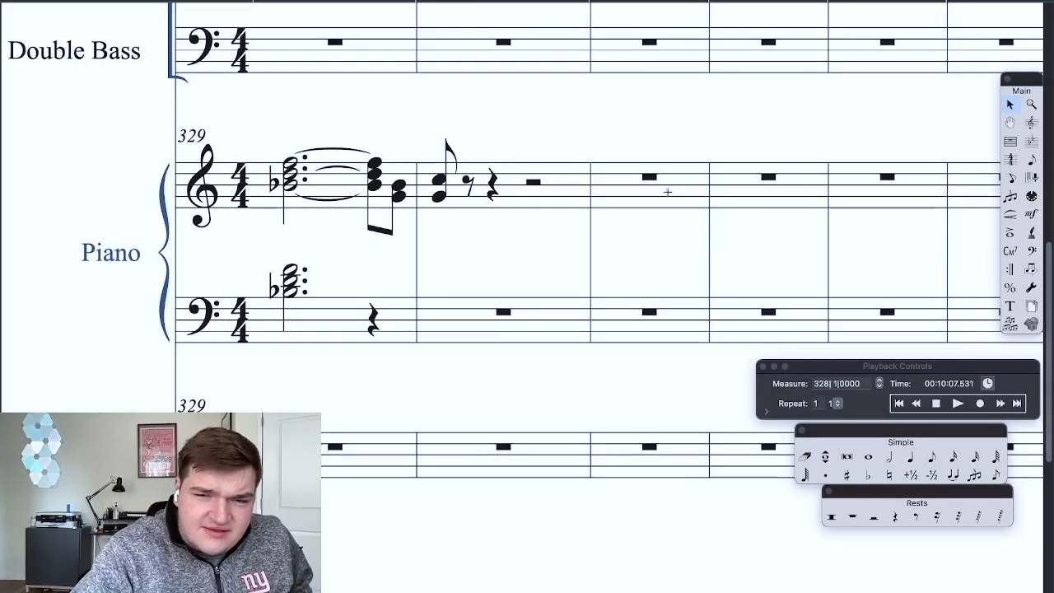
{"action": "scroll", "coordinate": [669, 194], "scroll_direction": "left", "scroll_amount": 5}
{"action": "key", "text": "super+minus"}
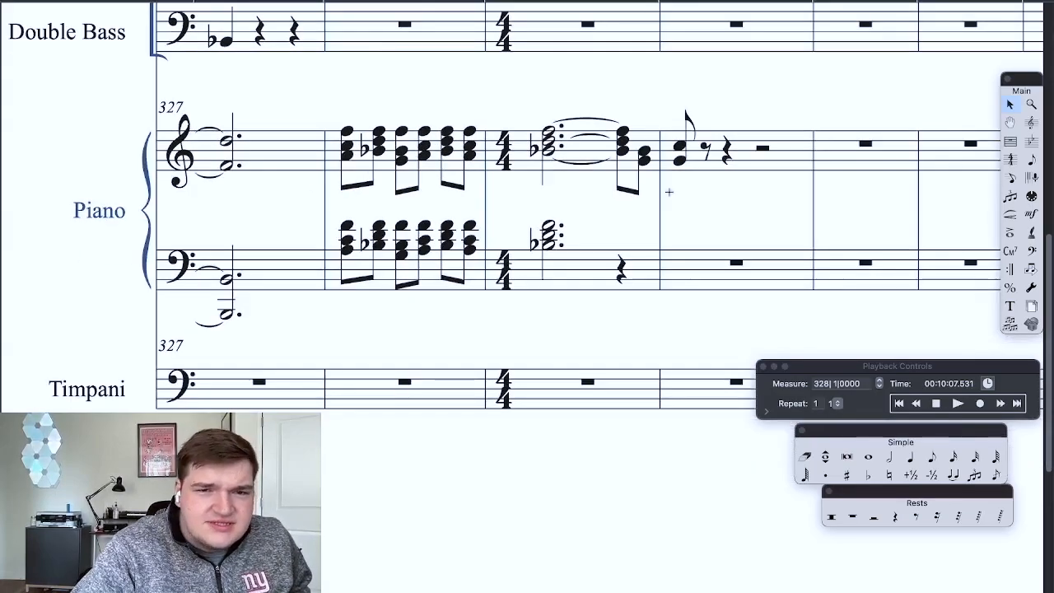
{"action": "scroll", "coordinate": [669, 196], "scroll_direction": "up", "scroll_amount": 5}
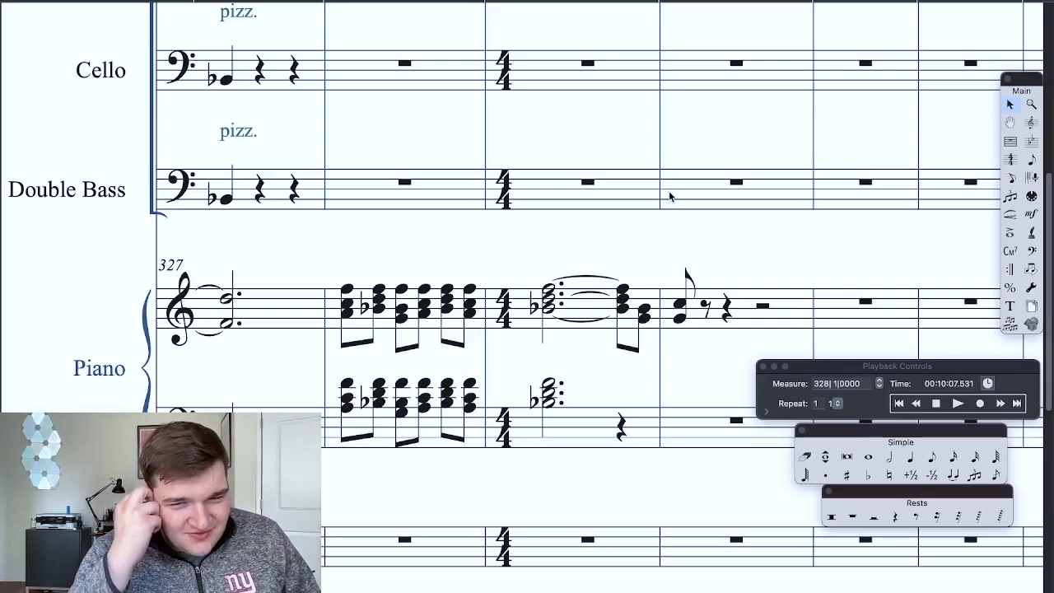
{"action": "key", "text": "super+minus"}
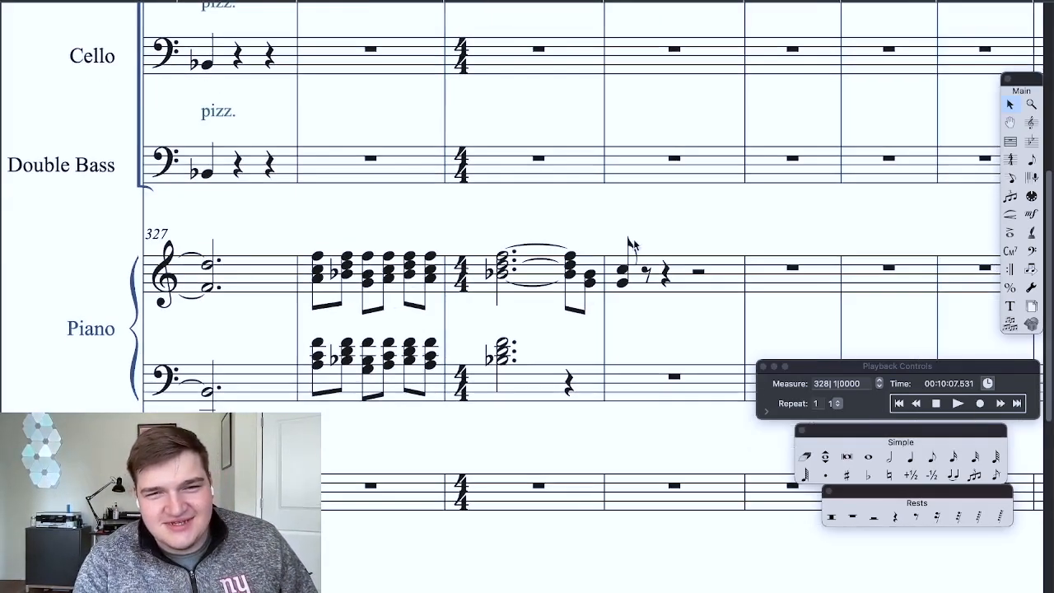
{"action": "scroll", "coordinate": [587, 297], "scroll_direction": "up", "scroll_amount": 2}
{"action": "key", "text": "super+minus"}
{"action": "scroll", "coordinate": [588, 298], "scroll_direction": "up", "scroll_amount": 5}
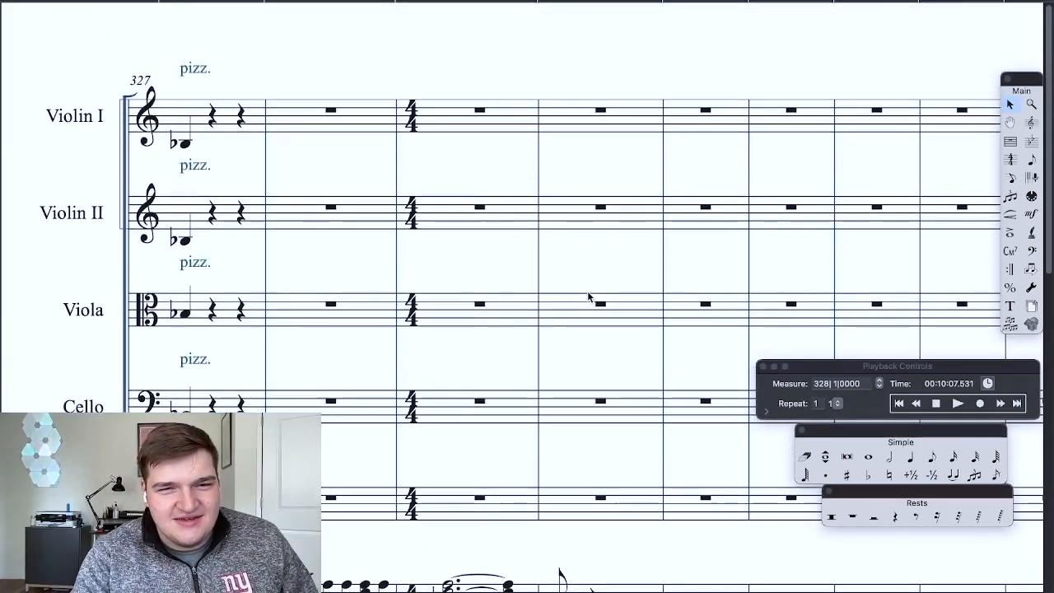
{"action": "key", "text": "super+minus"}
{"action": "key", "text": "super+equal"}
{"action": "scroll", "coordinate": [588, 294], "scroll_direction": "down", "scroll_amount": 4}
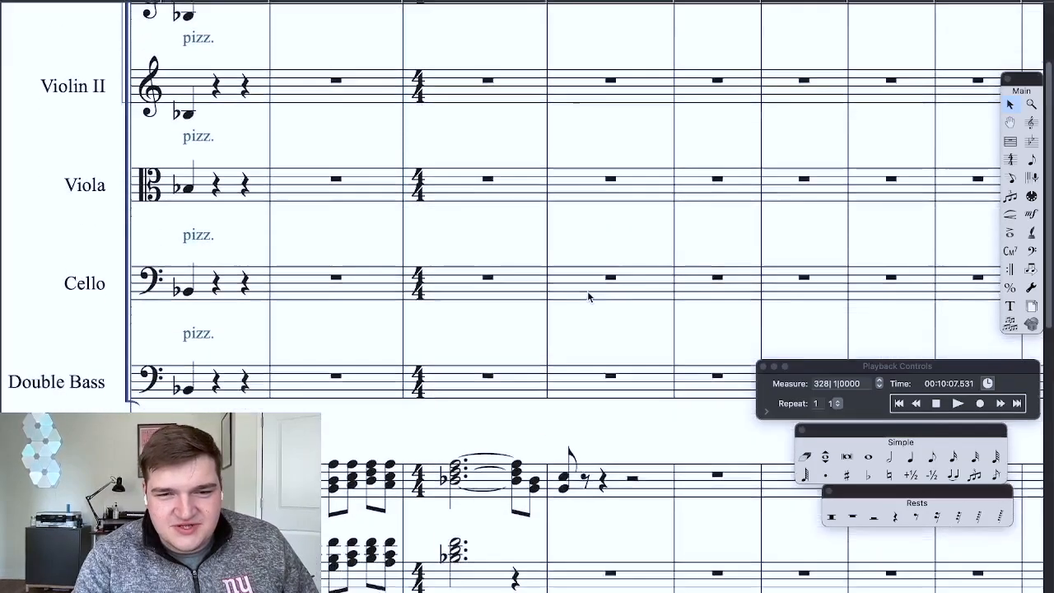
{"action": "scroll", "coordinate": [587, 296], "scroll_direction": "down", "scroll_amount": 5}
{"action": "key", "text": "super+equal"}
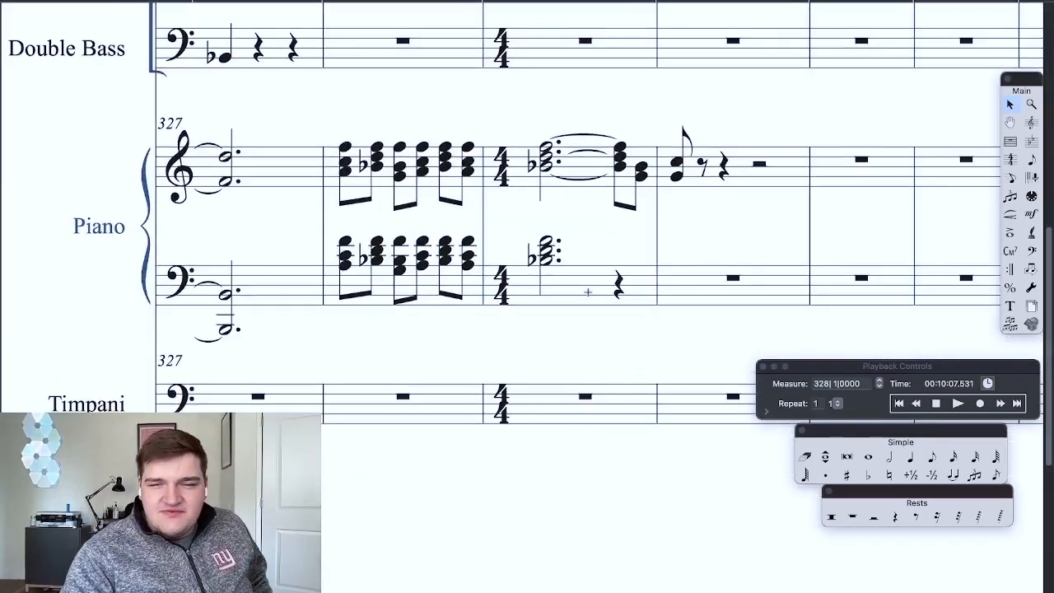
Step: Play back the closing piano phrase from measure 327 and stop after the notes in measure 331 have sounded
{"action": "left_click", "coordinate": [936, 404]}
{"action": "left_click", "coordinate": [958, 403]}
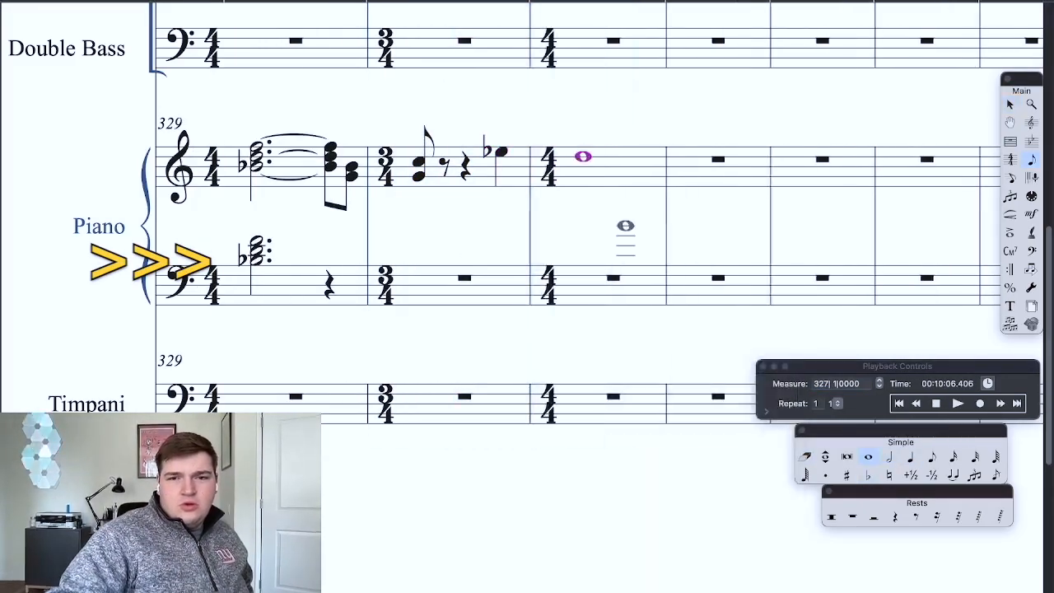
{"action": "left_click", "coordinate": [955, 403]}
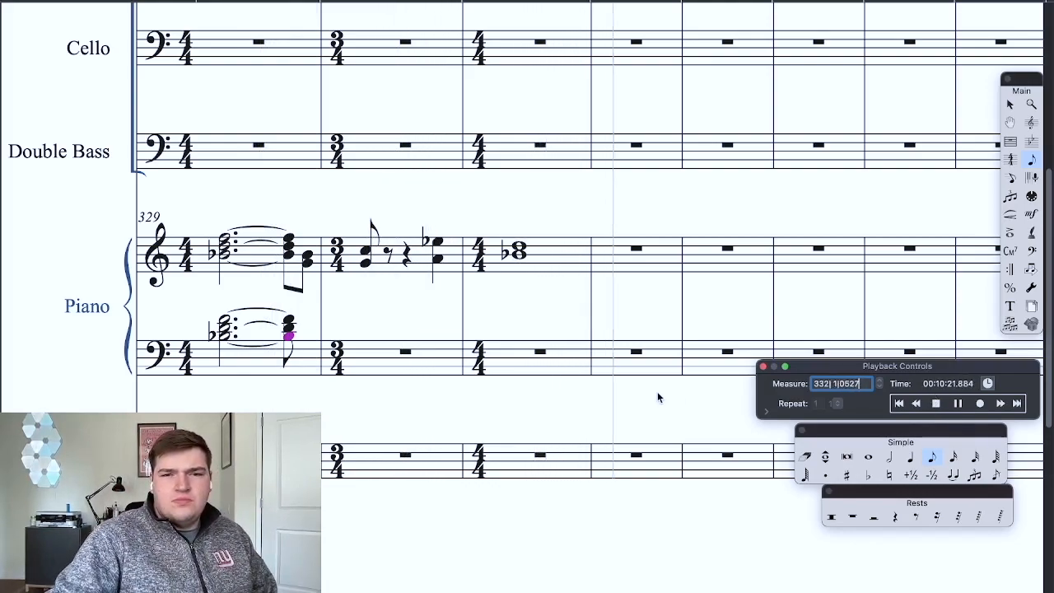
{"action": "left_click", "coordinate": [936, 403]}
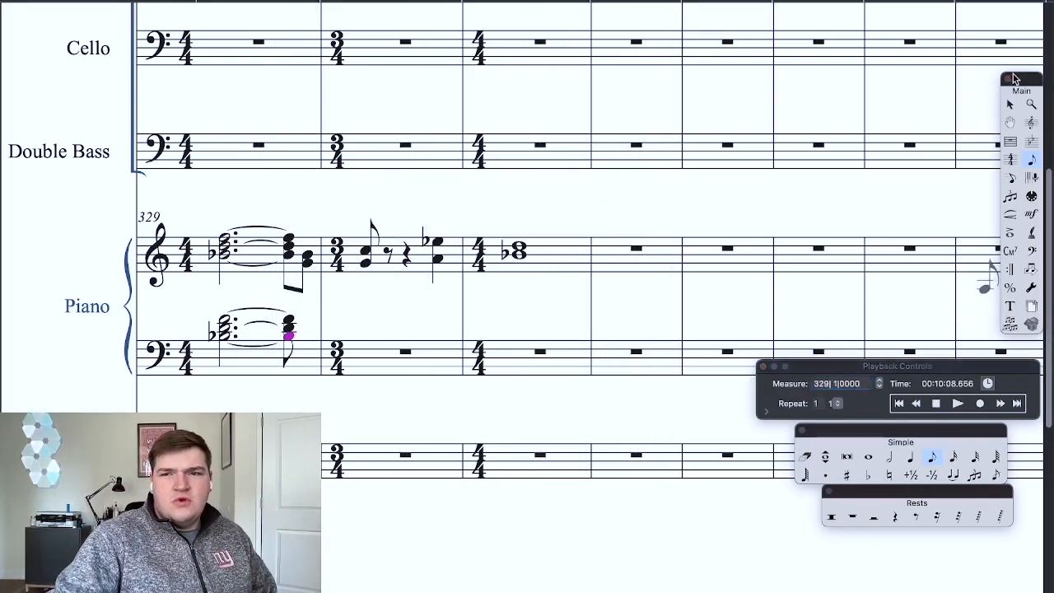
Step: Change the time signature of measure 330 to 4/4 with the Selection tool
{"action": "left_click", "coordinate": [1010, 105]}
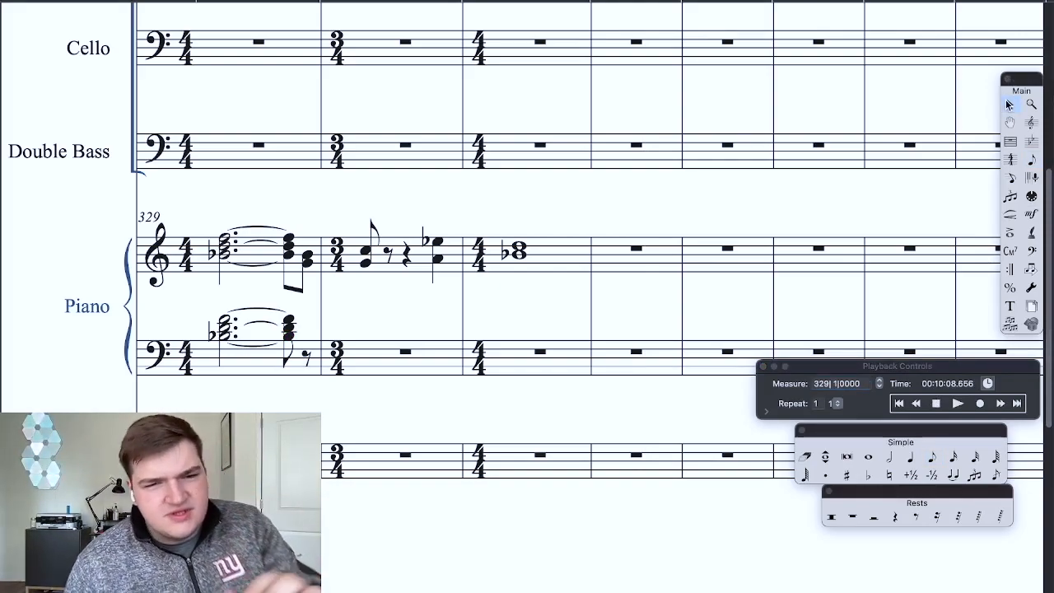
{"action": "left_click", "coordinate": [384, 168]}
{"action": "right_click", "coordinate": [384, 168]}
{"action": "mouse_move", "coordinate": [411, 491]}
{"action": "left_click", "coordinate": [556, 480]}
Step: Lengthen the opening G and C chord in the piano treble of measure 330 to a dotted half note and play back
{"action": "left_click", "coordinate": [889, 456]}
{"action": "left_click", "coordinate": [338, 263]}
{"action": "left_click", "coordinate": [957, 403]}
{"action": "left_click", "coordinate": [936, 403]}
Step: Shorten the B-flat and D chord in piano measure 331 to a dotted half note, add quarter notes after it and play back
{"action": "left_click", "coordinate": [452, 253]}
{"action": "left_click", "coordinate": [911, 456]}
{"action": "left_click", "coordinate": [516, 235]}
{"action": "left_click", "coordinate": [556, 249]}
{"action": "left_click", "coordinate": [556, 257]}
{"action": "left_click", "coordinate": [556, 265]}
{"action": "left_click", "coordinate": [957, 404]}
{"action": "left_click", "coordinate": [936, 403]}
Step: Replace the end of piano treble measure 331 with a dotted eighth-note F and a sixteenth-note D
{"action": "left_click", "coordinate": [932, 456]}
{"action": "left_click", "coordinate": [516, 235]}
{"action": "left_click", "coordinate": [953, 456]}
{"action": "left_click", "coordinate": [541, 245]}
Step: Set measure 332 to 3/4 and enter a half-note C followed by a quarter-note C in the piano treble
{"action": "left_click", "coordinate": [889, 456]}
{"action": "left_click", "coordinate": [567, 249]}
{"action": "left_click", "coordinate": [910, 456]}
{"action": "left_click", "coordinate": [618, 249]}
{"action": "right_click", "coordinate": [593, 257]}
{"action": "left_click", "coordinate": [889, 456]}
{"action": "left_click", "coordinate": [597, 249]}
{"action": "left_click", "coordinate": [910, 456]}
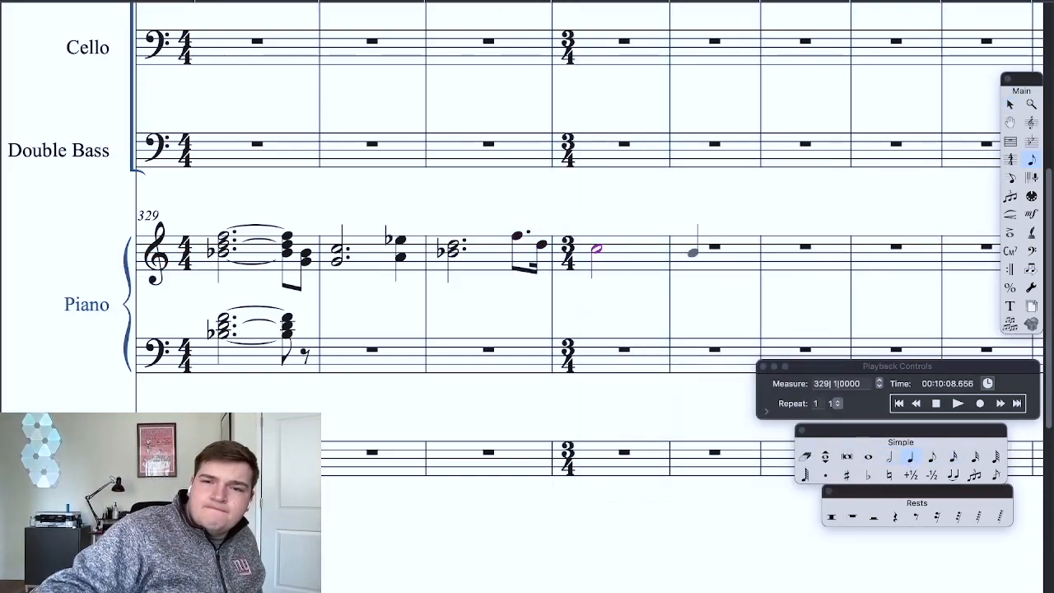
{"action": "left_click", "coordinate": [648, 249]}
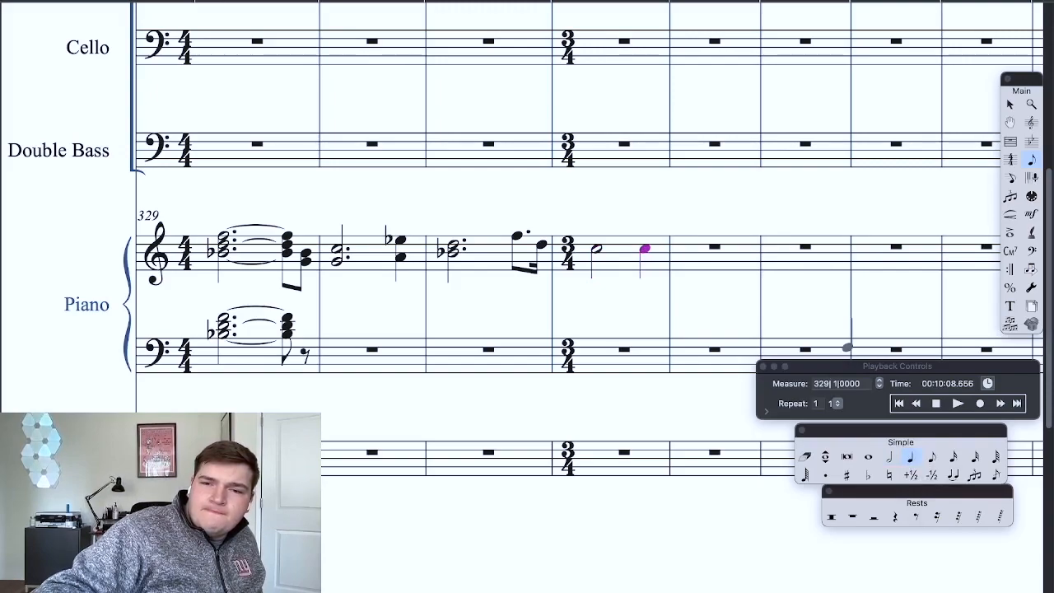
Step: Play back the score from measure 321 and stop after the last written piano notes
{"action": "scroll", "coordinate": [598, 344], "scroll_direction": "left", "scroll_amount": 10}
{"action": "double_click", "coordinate": [822, 384]}
{"action": "type", "text": "321"}
{"action": "left_click", "coordinate": [959, 405]}
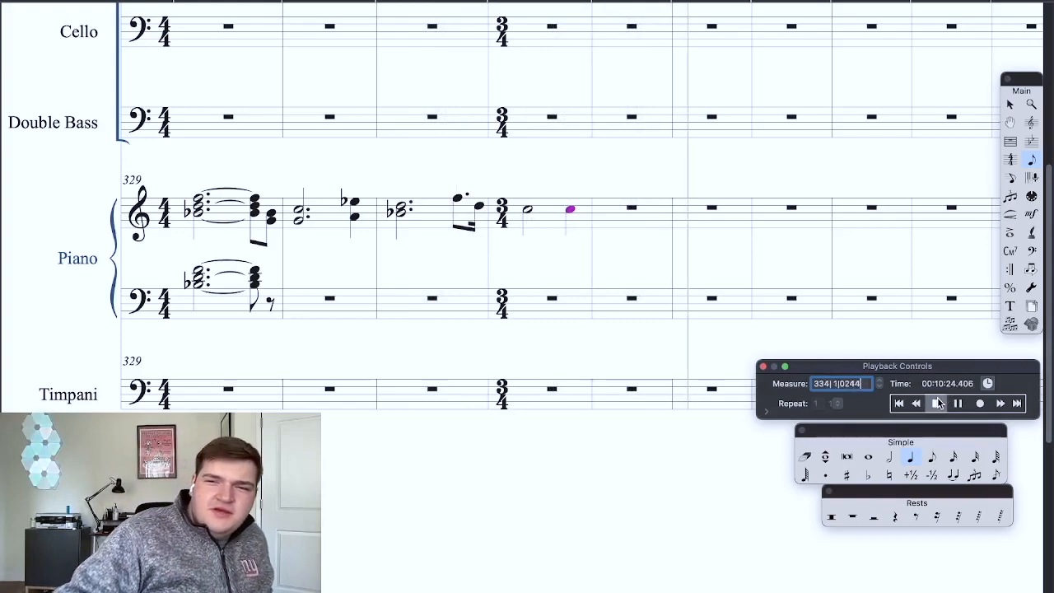
{"action": "left_click", "coordinate": [938, 402]}
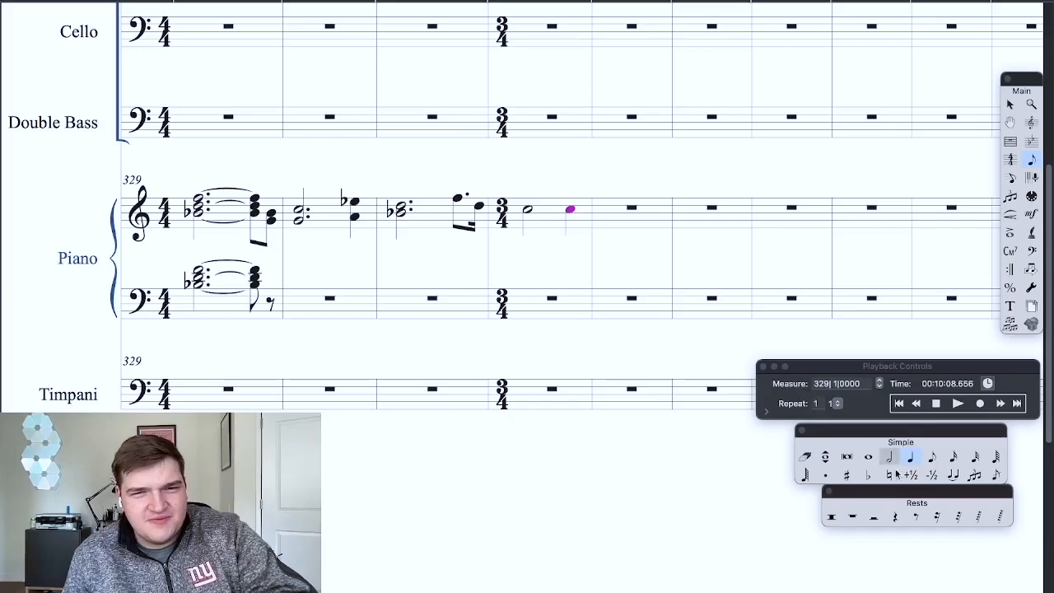
Step: Examine the string and piano parts from measure 325 through the new piano notes in measure 332
{"action": "scroll", "coordinate": [758, 542], "scroll_direction": "left", "scroll_amount": 4}
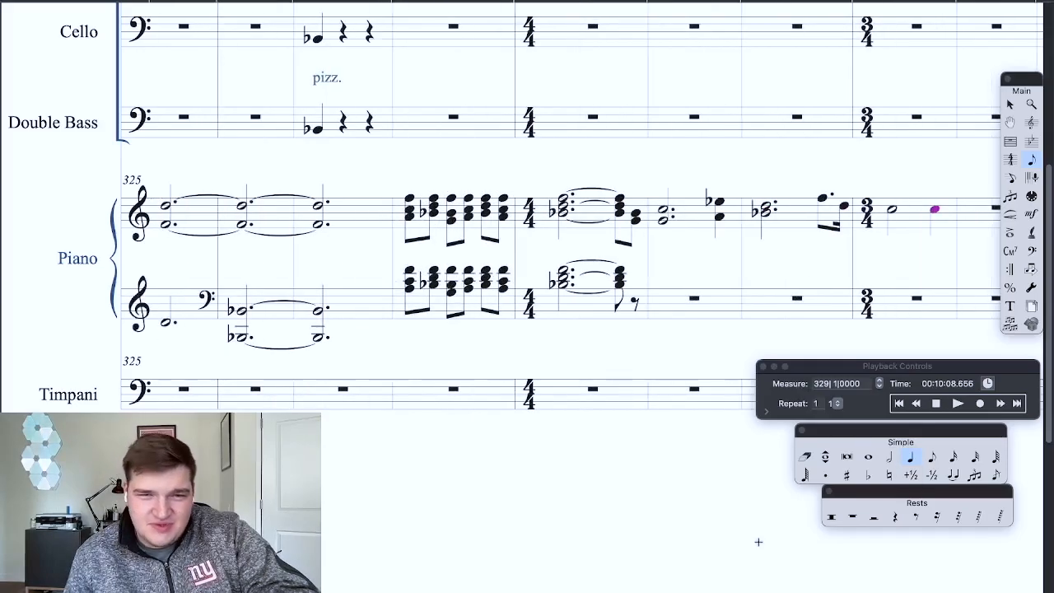
{"action": "scroll", "coordinate": [758, 541], "scroll_direction": "up", "scroll_amount": 5}
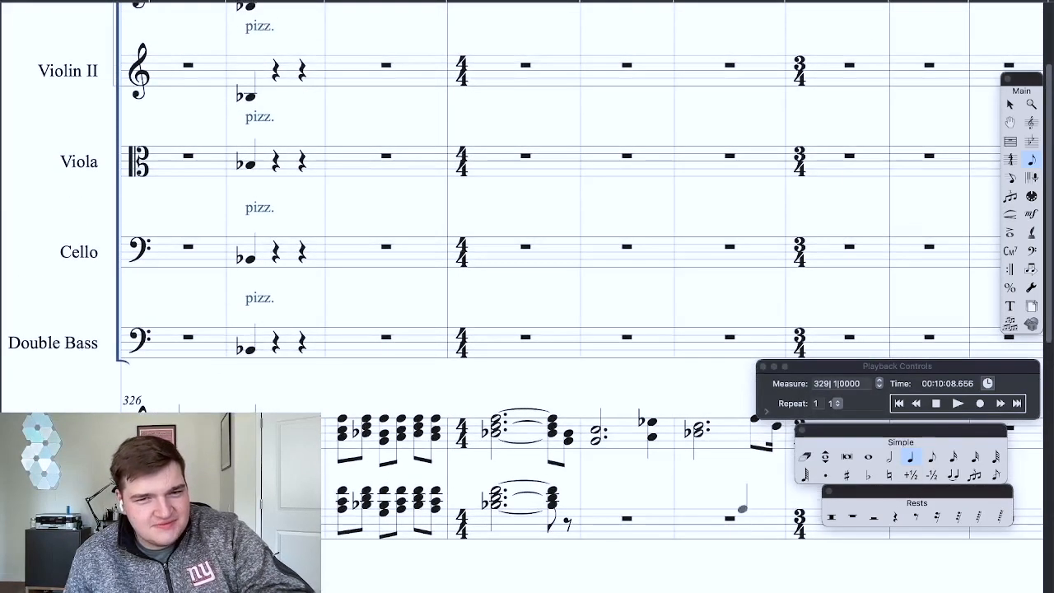
{"action": "scroll", "coordinate": [728, 500], "scroll_direction": "up", "scroll_amount": 2}
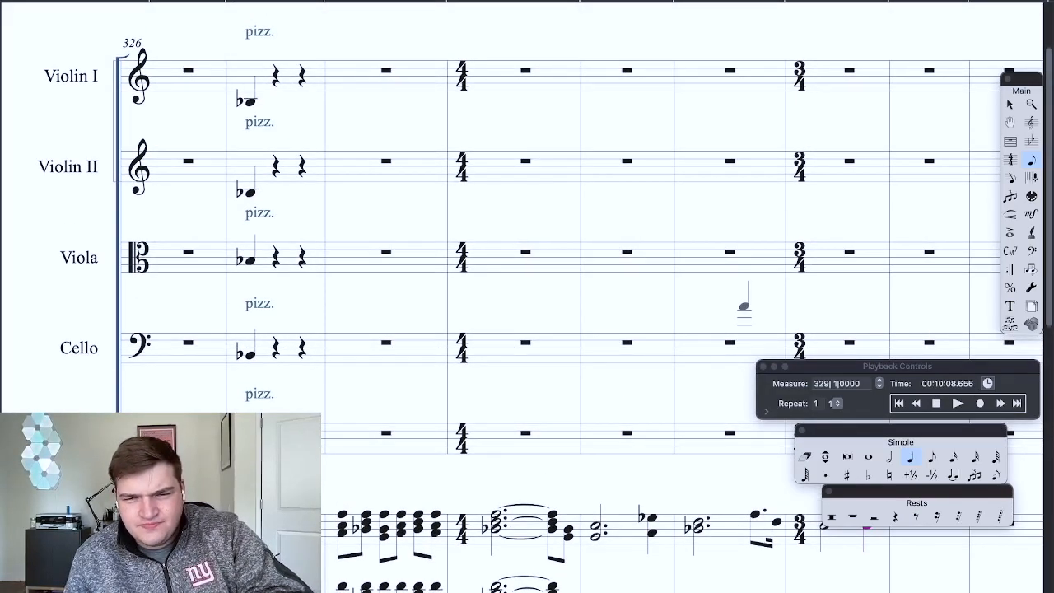
{"action": "scroll", "coordinate": [743, 305], "scroll_direction": "down", "scroll_amount": 4}
{"action": "scroll", "coordinate": [744, 306], "scroll_direction": "down", "scroll_amount": 1}
{"action": "scroll", "coordinate": [743, 306], "scroll_direction": "right", "scroll_amount": 5}
{"action": "scroll", "coordinate": [744, 307], "scroll_direction": "left", "scroll_amount": 4}
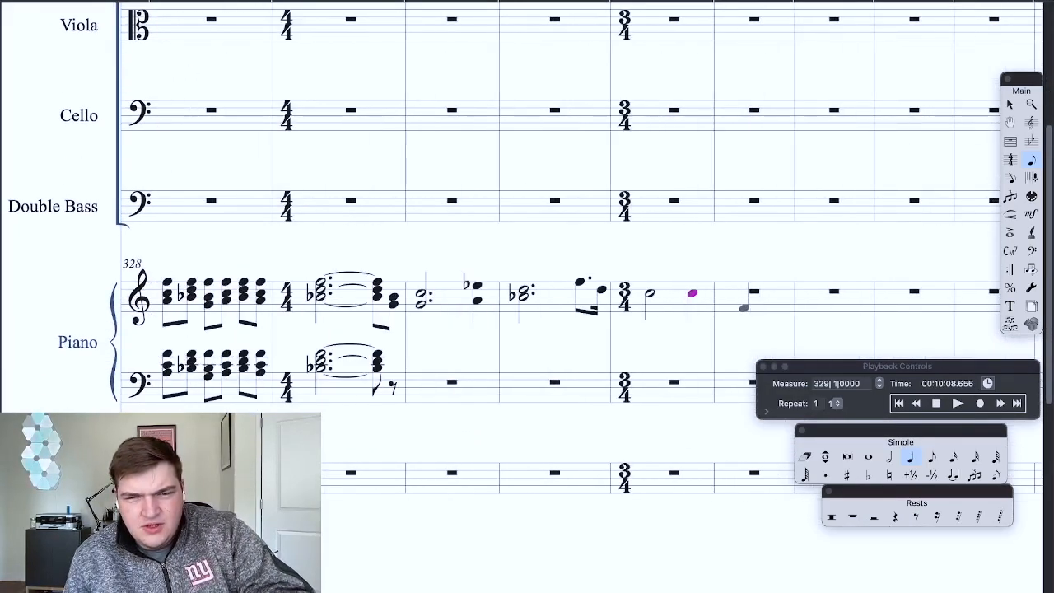
Step: Play back the piano phrase from measure 328 and stop in measure 332
{"action": "scroll", "coordinate": [782, 185], "scroll_direction": "up", "scroll_amount": 1}
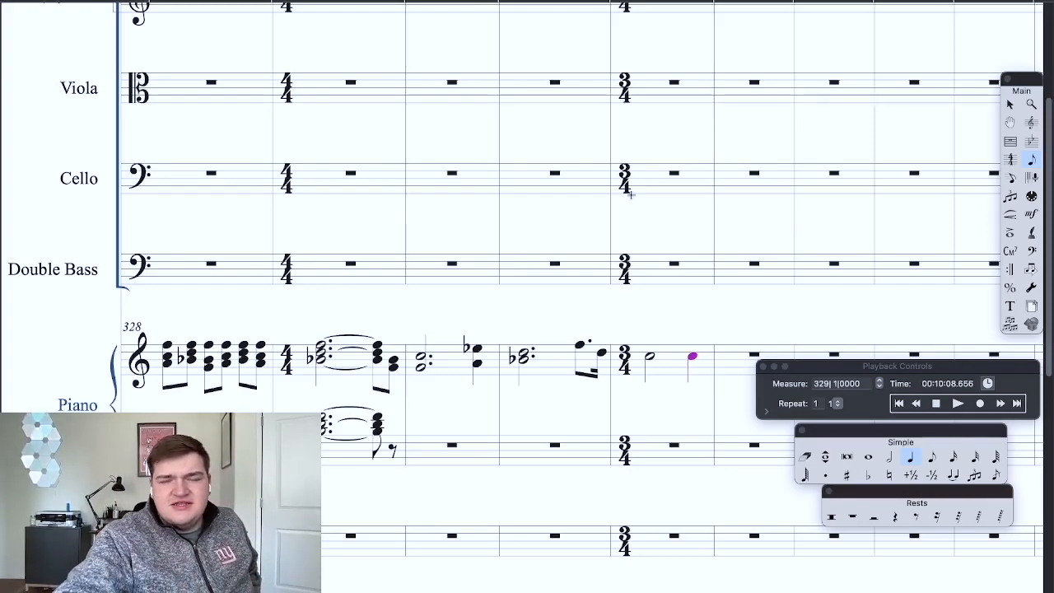
{"action": "left_click", "coordinate": [956, 404]}
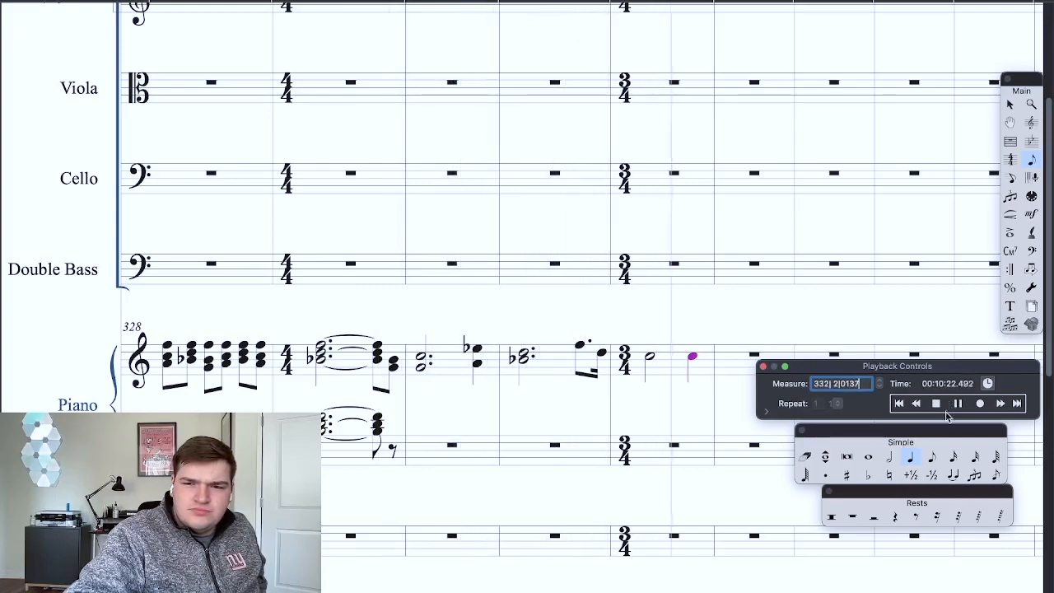
{"action": "left_click", "coordinate": [936, 403]}
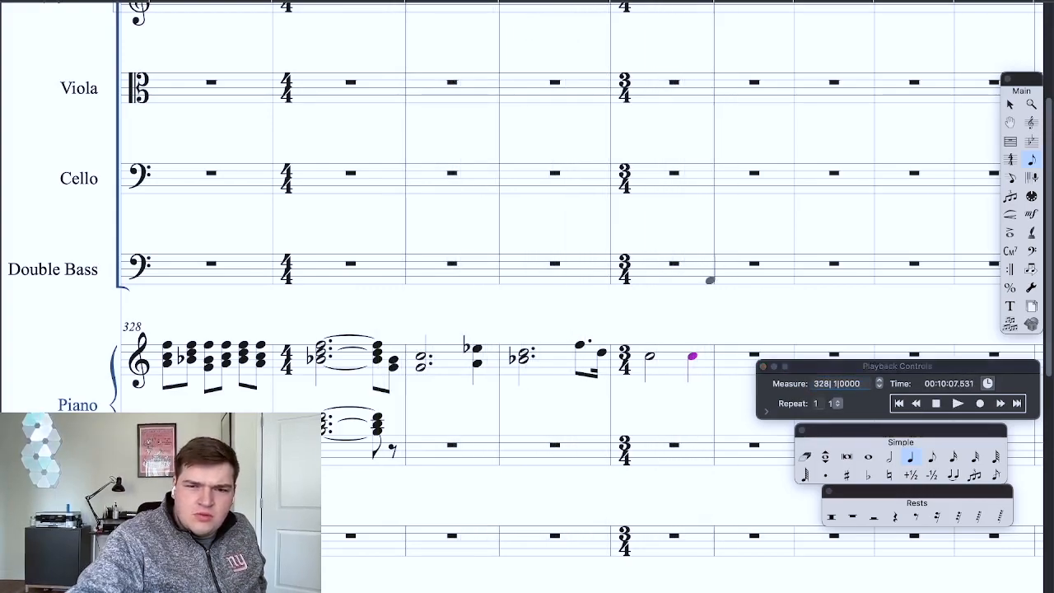
Step: Choose the half-note value and examine the score from measure 323 to the empty measures following measure 332
{"action": "scroll", "coordinate": [710, 280], "scroll_direction": "right", "scroll_amount": 4}
{"action": "left_click", "coordinate": [888, 457]}
{"action": "scroll", "coordinate": [550, 370], "scroll_direction": "down", "scroll_amount": 1}
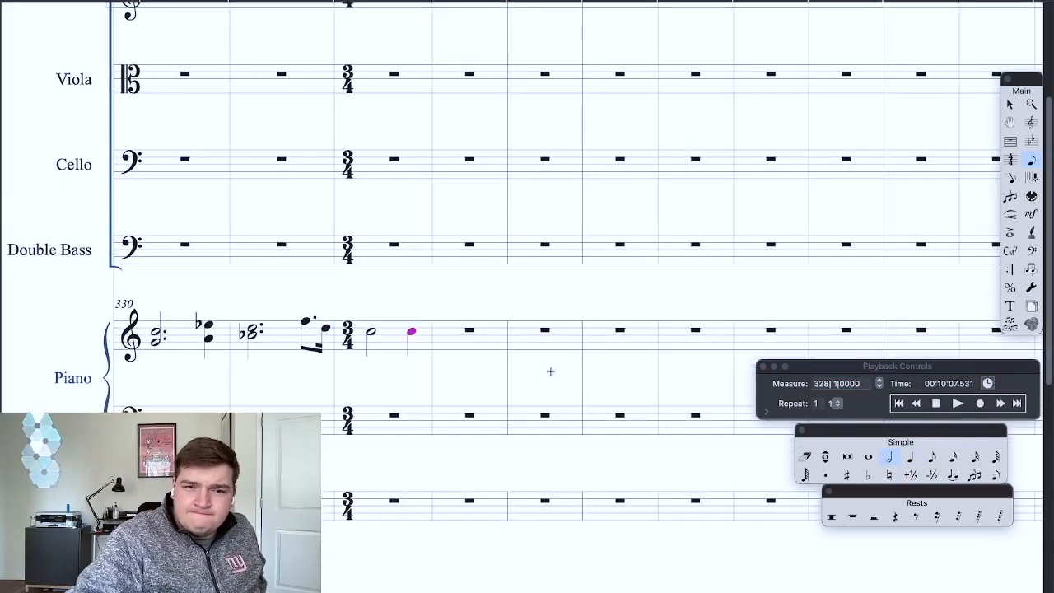
{"action": "key", "text": "super+minus"}
{"action": "scroll", "coordinate": [550, 371], "scroll_direction": "left", "scroll_amount": 5}
{"action": "scroll", "coordinate": [550, 371], "scroll_direction": "up", "scroll_amount": 2}
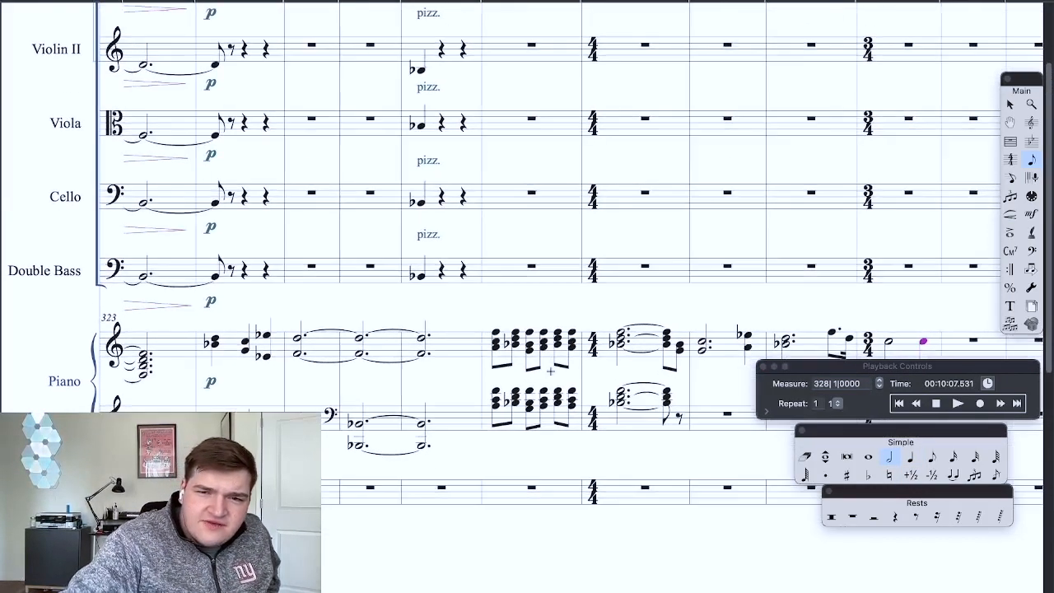
{"action": "scroll", "coordinate": [549, 371], "scroll_direction": "up", "scroll_amount": 3}
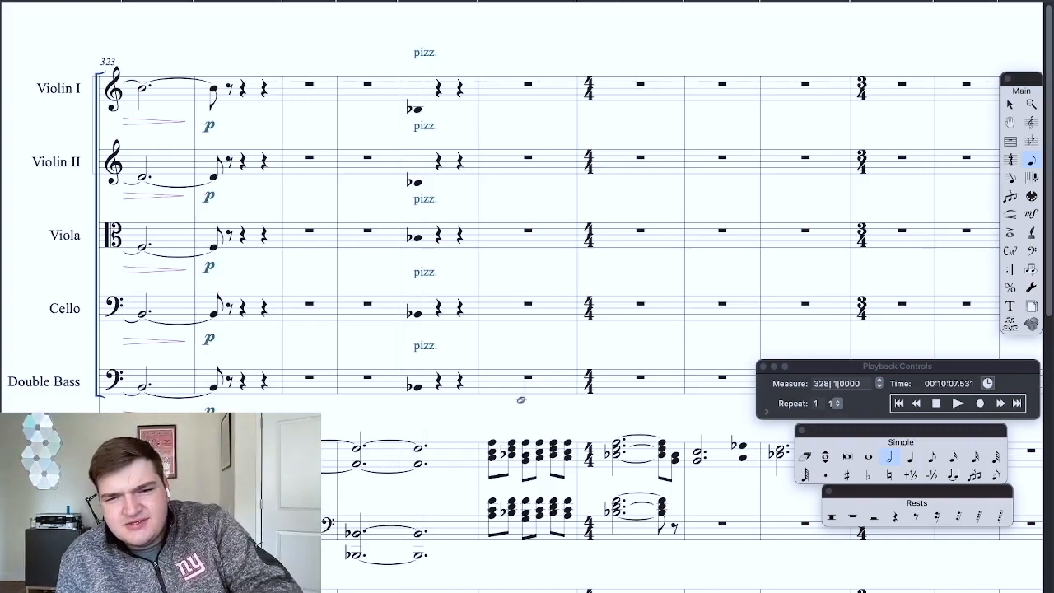
{"action": "scroll", "coordinate": [509, 454], "scroll_direction": "right", "scroll_amount": 5}
{"action": "scroll", "coordinate": [510, 452], "scroll_direction": "down", "scroll_amount": 1}
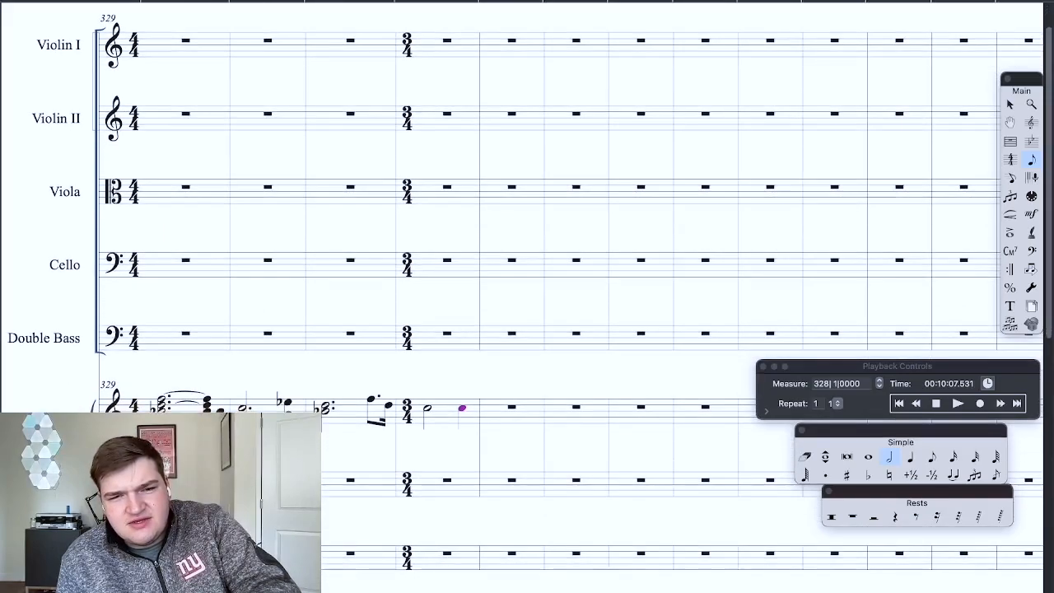
Step: Play back the score from measure 327 and stop the playback
{"action": "scroll", "coordinate": [509, 453], "scroll_direction": "left", "scroll_amount": 2}
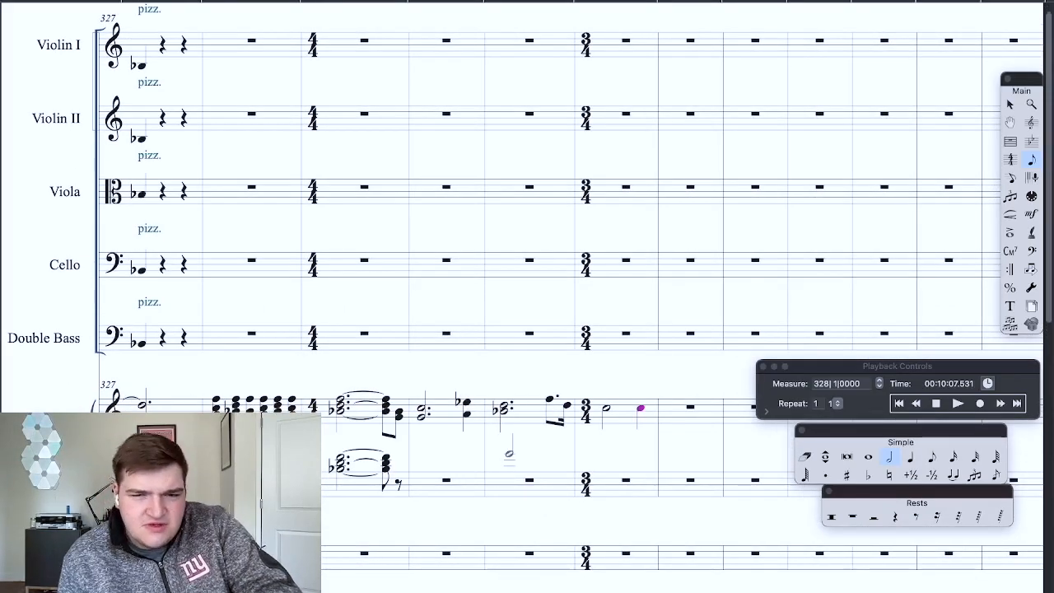
{"action": "scroll", "coordinate": [508, 453], "scroll_direction": "up", "scroll_amount": 1}
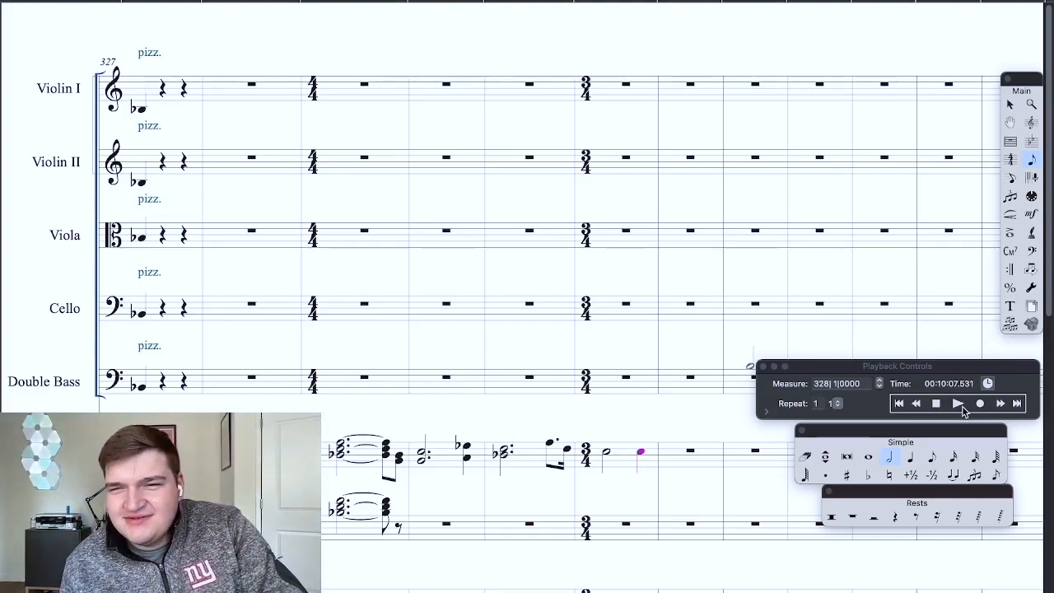
{"action": "left_click", "coordinate": [926, 402]}
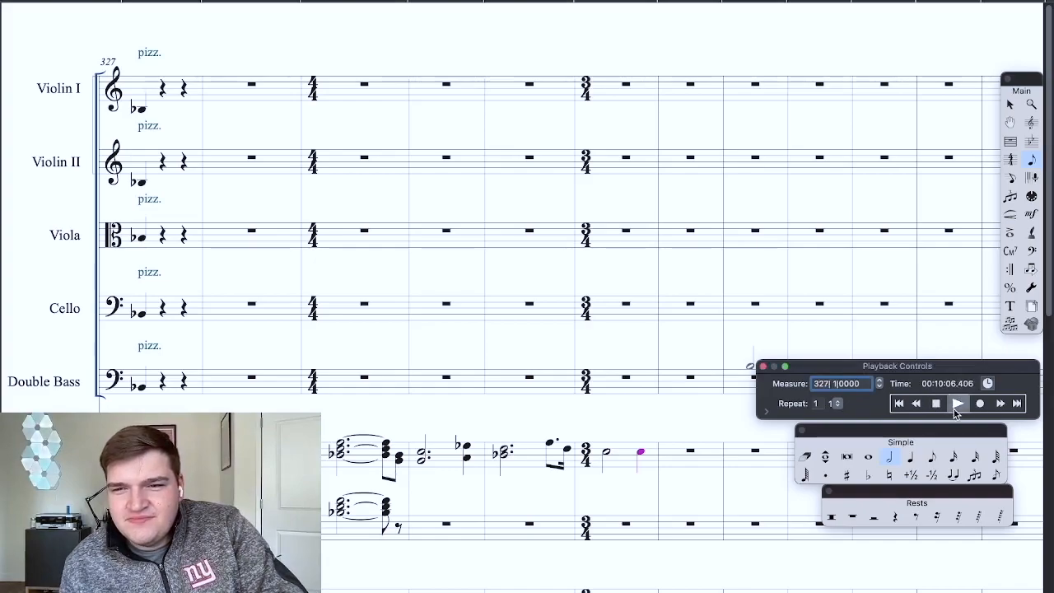
{"action": "left_click", "coordinate": [957, 403]}
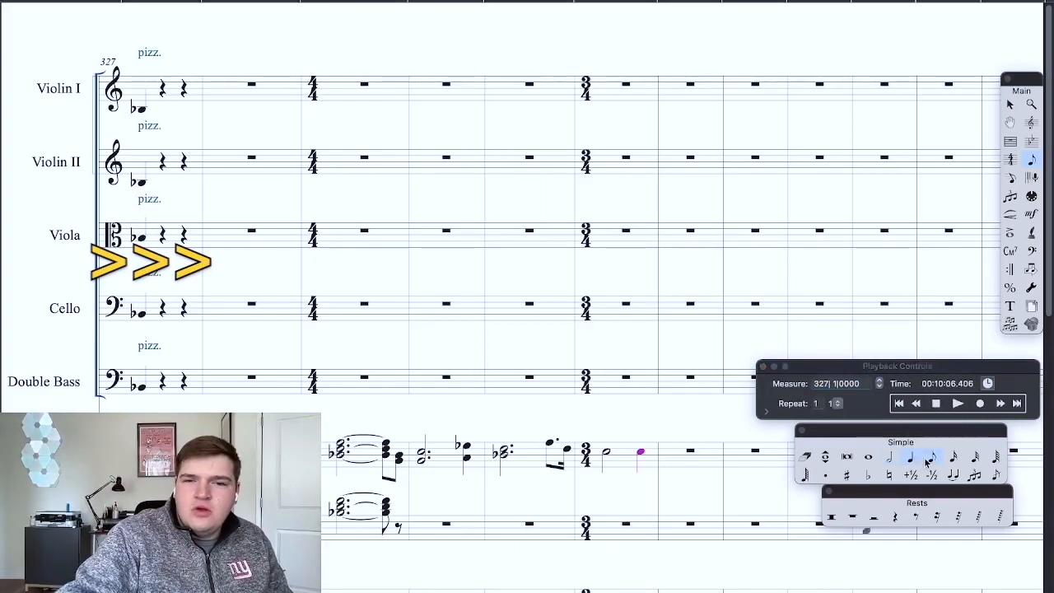
{"action": "left_click", "coordinate": [959, 404]}
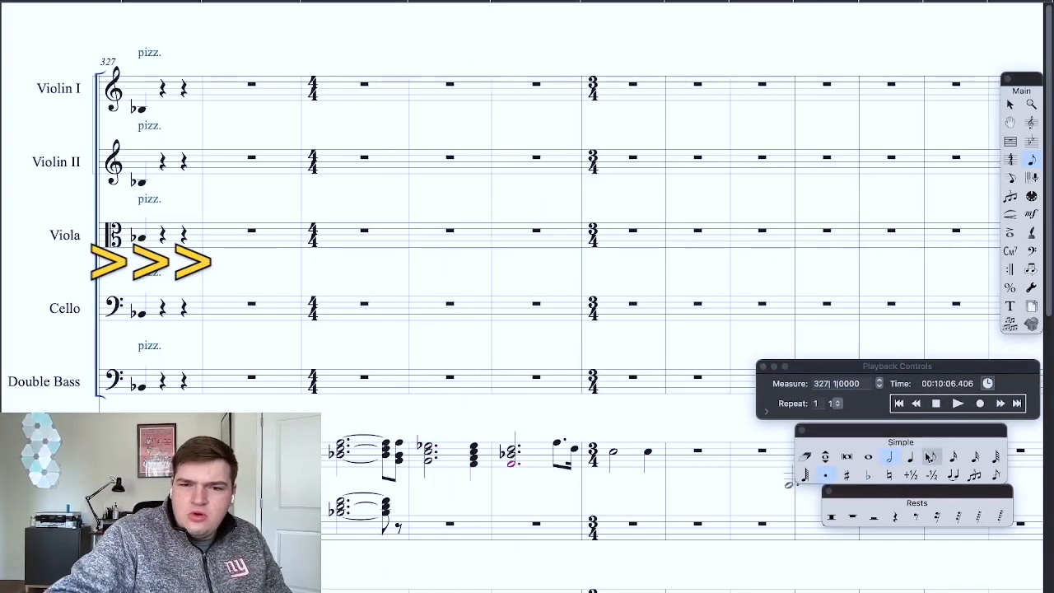
Step: Fill out the piano chords in measures 330 to 332, then enter quarter-note chords across measure 333 and on the first beat of measure 334
{"action": "left_click", "coordinate": [705, 480]}
{"action": "left_click", "coordinate": [909, 456]}
{"action": "left_click", "coordinate": [678, 451]}
{"action": "left_click", "coordinate": [699, 452]}
{"action": "left_click", "coordinate": [720, 459]}
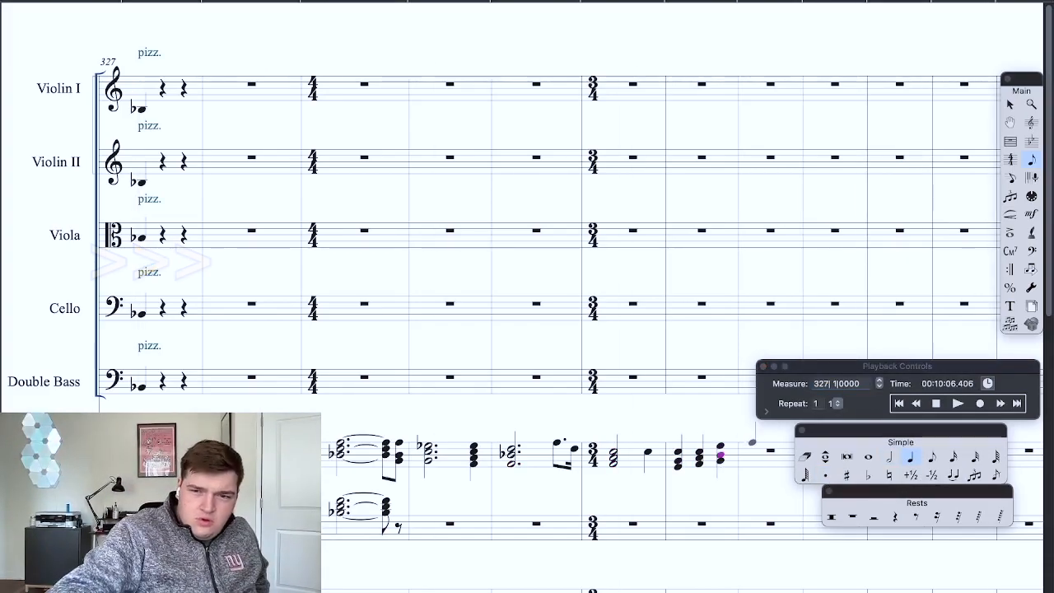
{"action": "left_click", "coordinate": [750, 443]}
{"action": "left_click", "coordinate": [750, 457]}
Step: Play back the score from measure 327 and examine the piano and string parts through the new chord in measure 334
{"action": "left_click", "coordinate": [954, 405]}
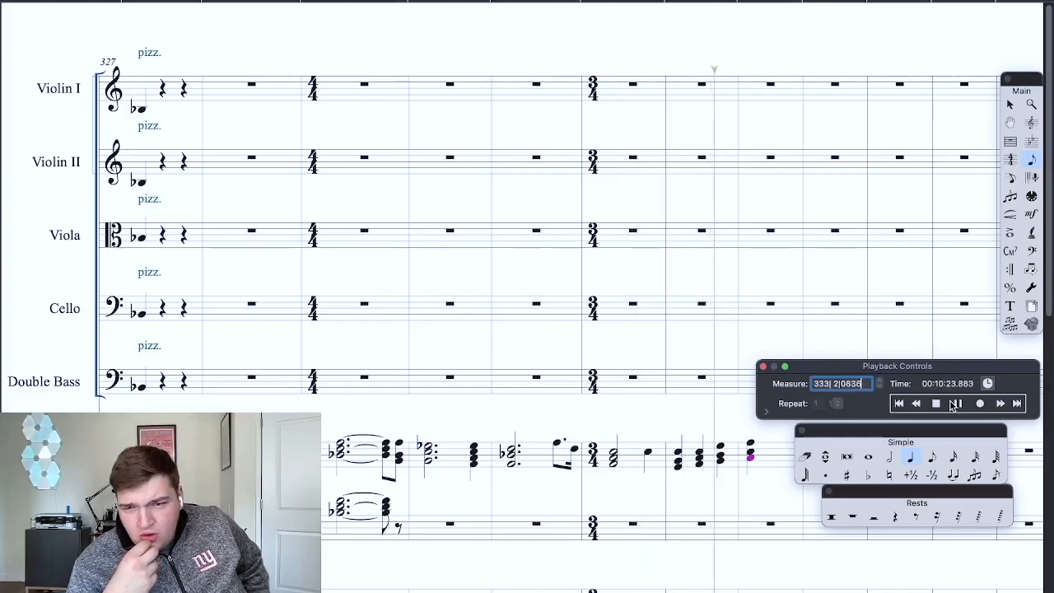
{"action": "left_click", "coordinate": [954, 404]}
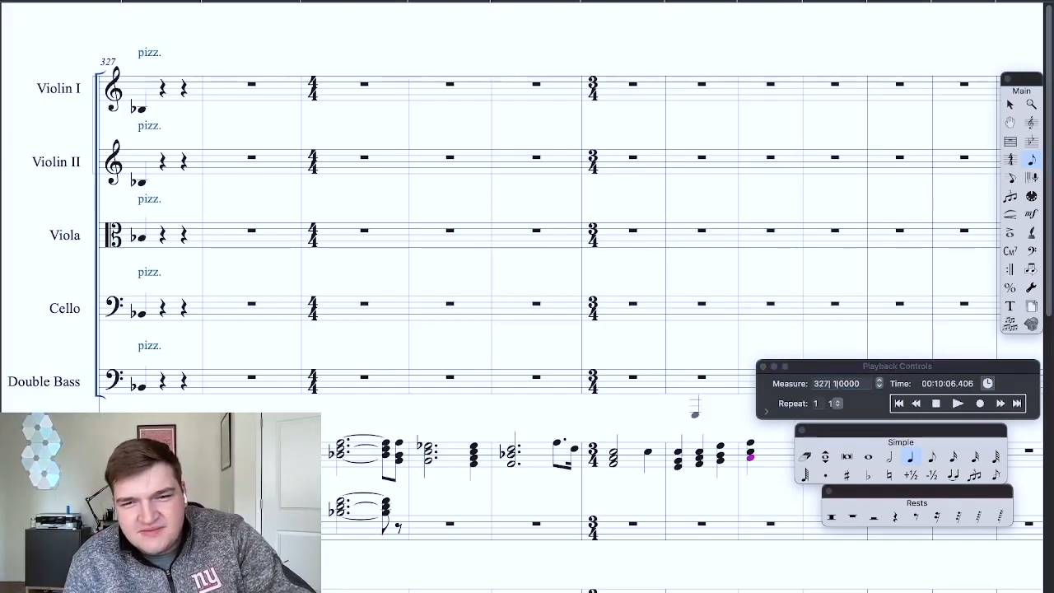
{"action": "scroll", "coordinate": [694, 414], "scroll_direction": "right", "scroll_amount": 3}
{"action": "scroll", "coordinate": [695, 415], "scroll_direction": "up", "scroll_amount": 4}
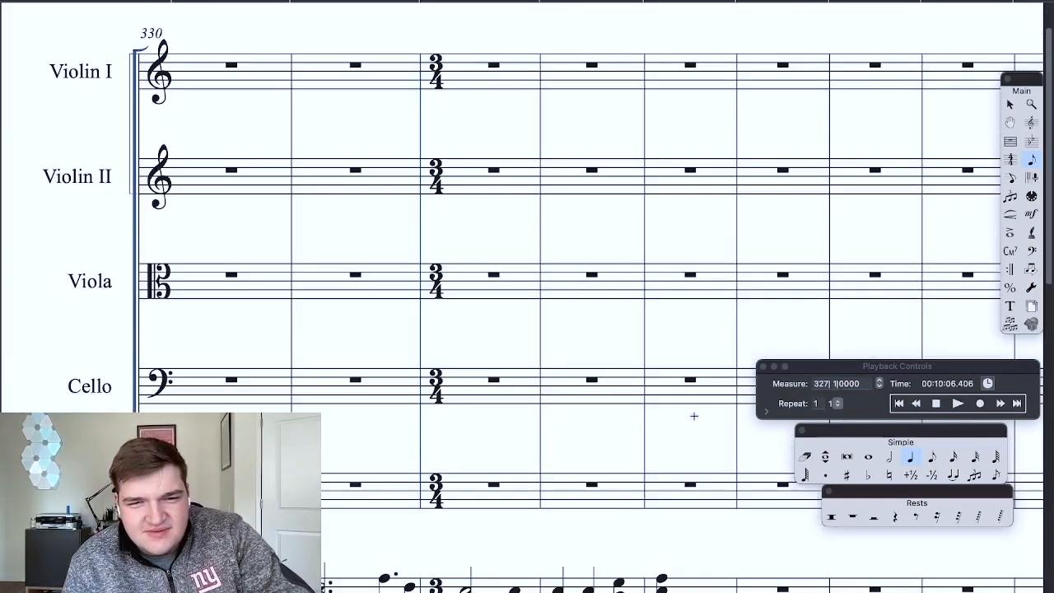
{"action": "scroll", "coordinate": [694, 415], "scroll_direction": "down", "scroll_amount": 5}
{"action": "scroll", "coordinate": [694, 414], "scroll_direction": "left", "scroll_amount": 10}
{"action": "scroll", "coordinate": [694, 414], "scroll_direction": "right", "scroll_amount": 8}
{"action": "scroll", "coordinate": [694, 414], "scroll_direction": "right", "scroll_amount": 5}
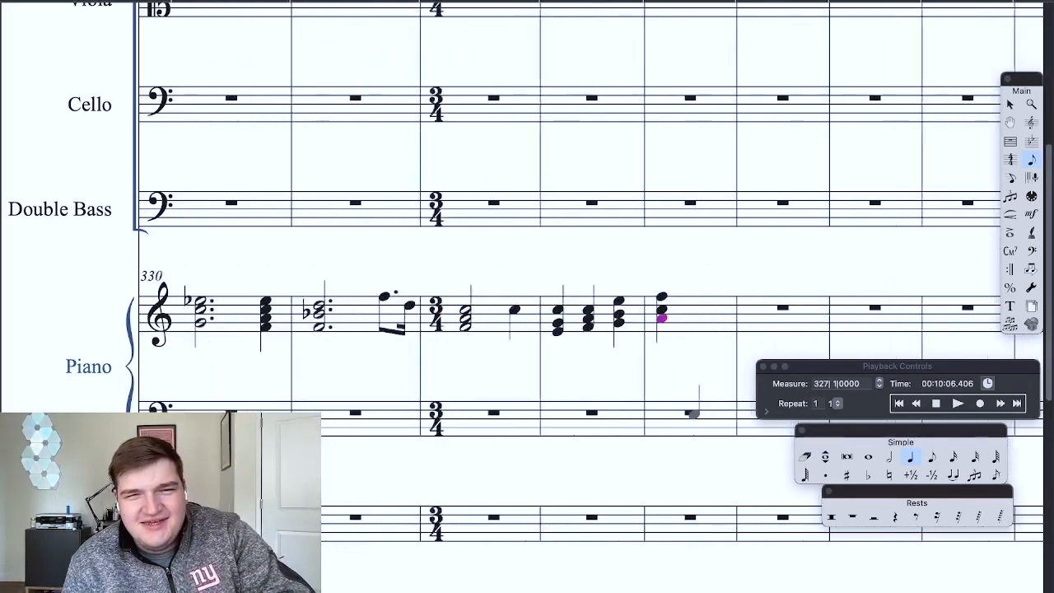
{"action": "scroll", "coordinate": [694, 414], "scroll_direction": "left", "scroll_amount": 4}
{"action": "key", "text": "super+minus"}
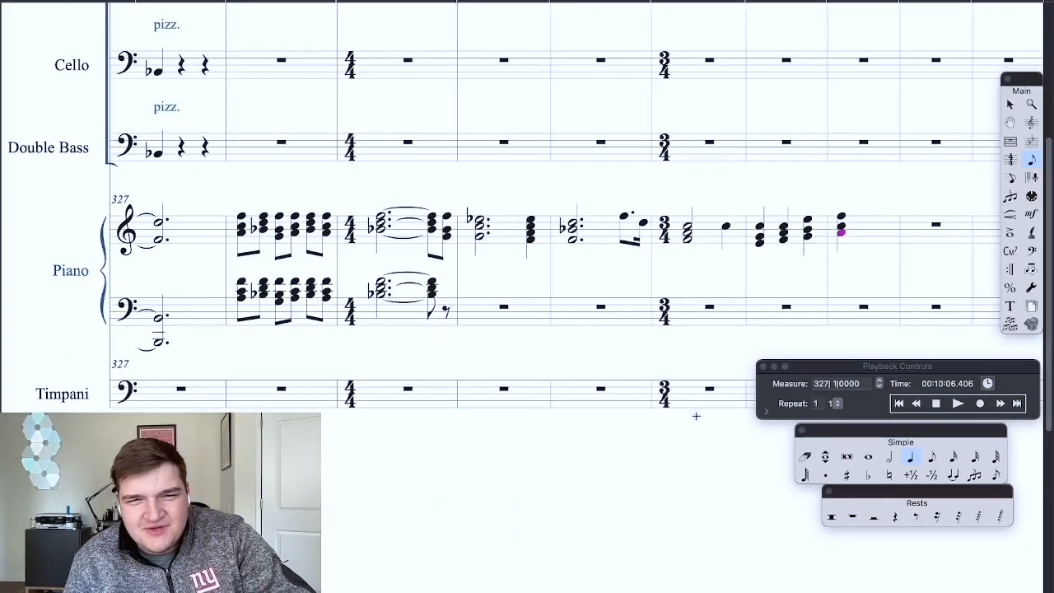
{"action": "scroll", "coordinate": [694, 414], "scroll_direction": "up", "scroll_amount": 5}
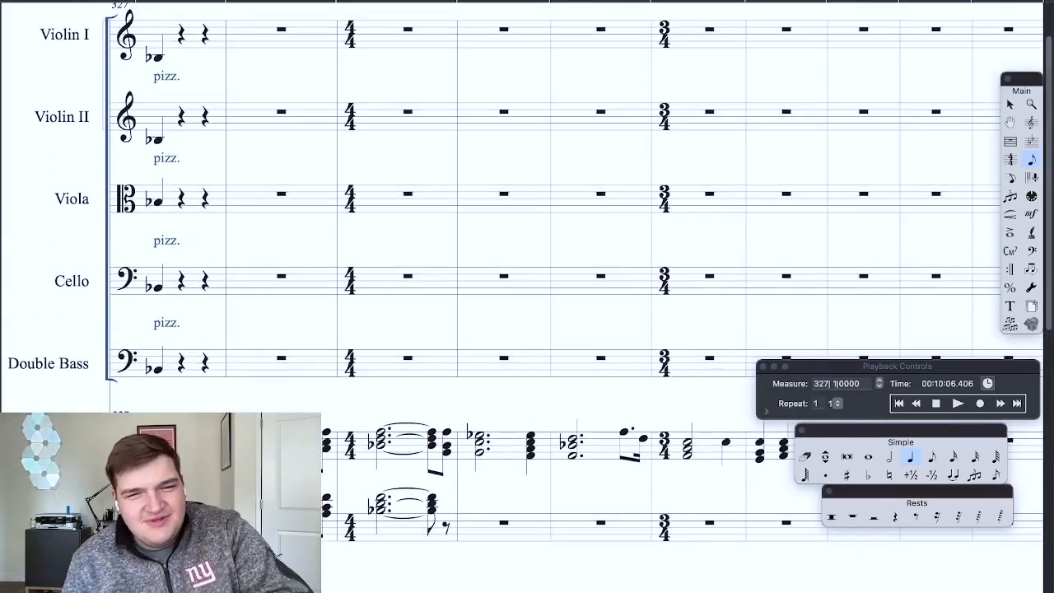
{"action": "scroll", "coordinate": [682, 376], "scroll_direction": "right", "scroll_amount": 2}
{"action": "scroll", "coordinate": [683, 372], "scroll_direction": "down", "scroll_amount": 4}
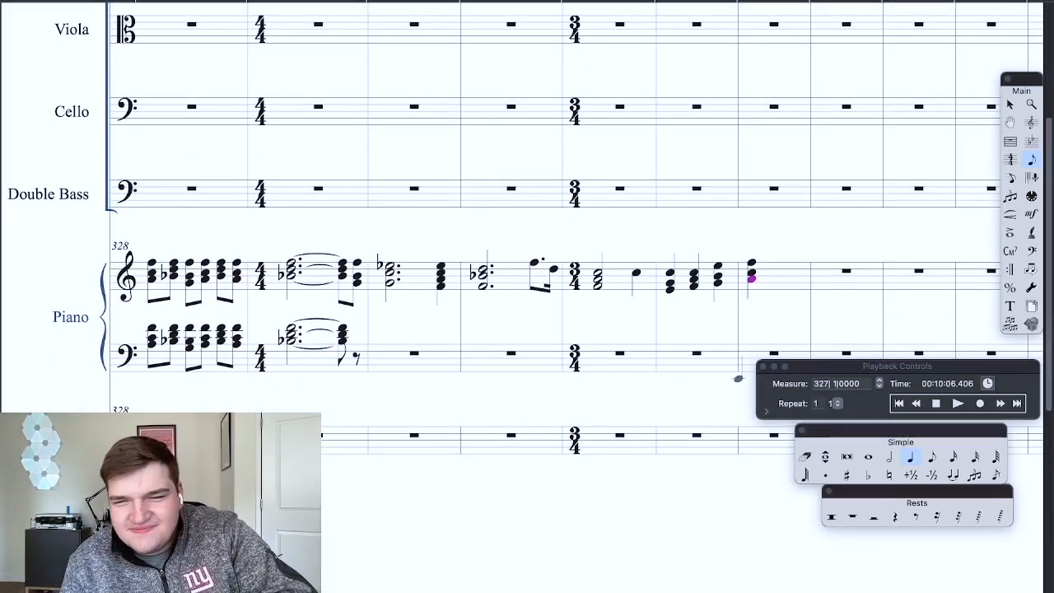
Step: Play back the piano phrase from measure 328 and stop after the last chord
{"action": "left_click", "coordinate": [936, 405]}
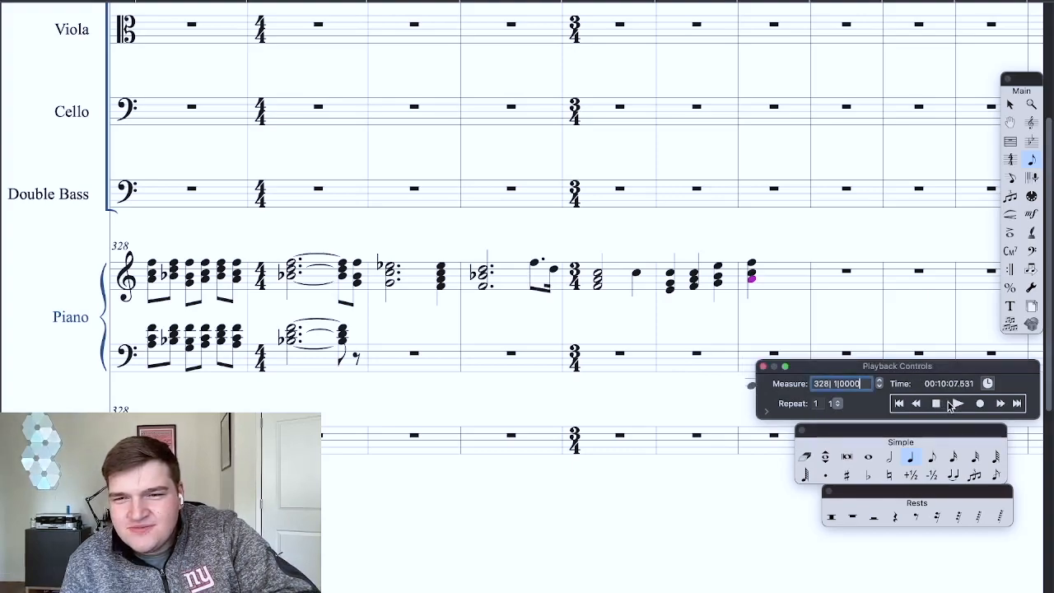
{"action": "left_click", "coordinate": [955, 403]}
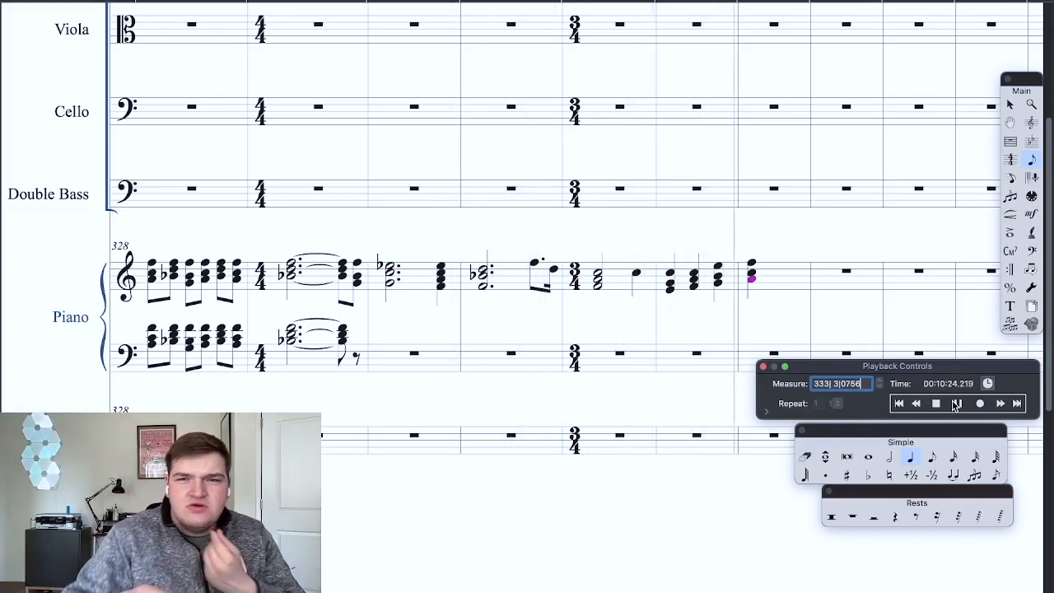
{"action": "left_click", "coordinate": [937, 406]}
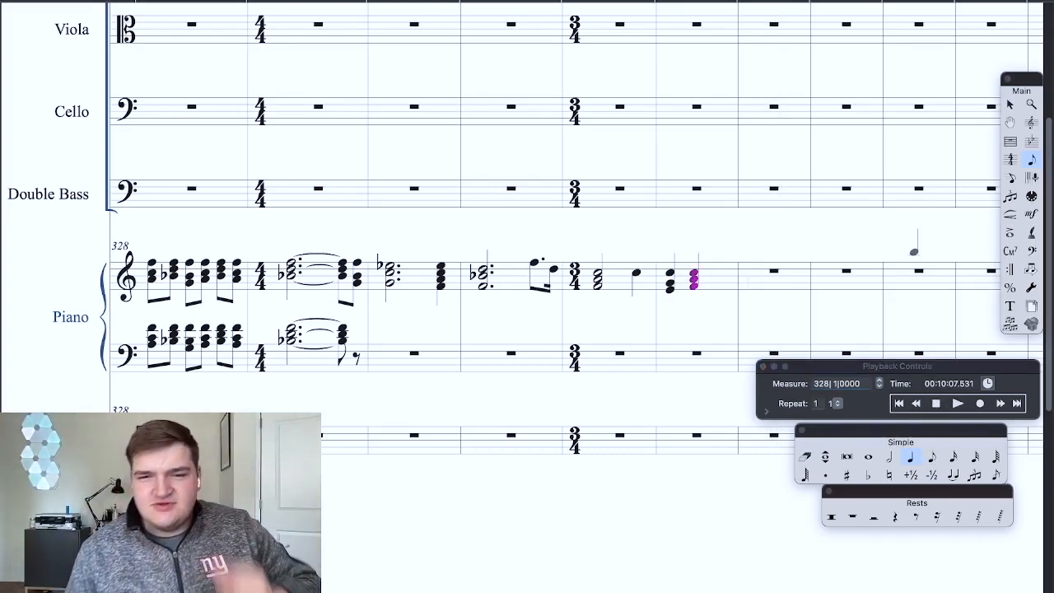
Step: Enter a G, B-flat, E-flat quarter-note chord on measure 333's third beat and an A-flat, C, E-flat half-note chord in measure 334
{"action": "scroll", "coordinate": [654, 265], "scroll_direction": "up", "scroll_amount": 3}
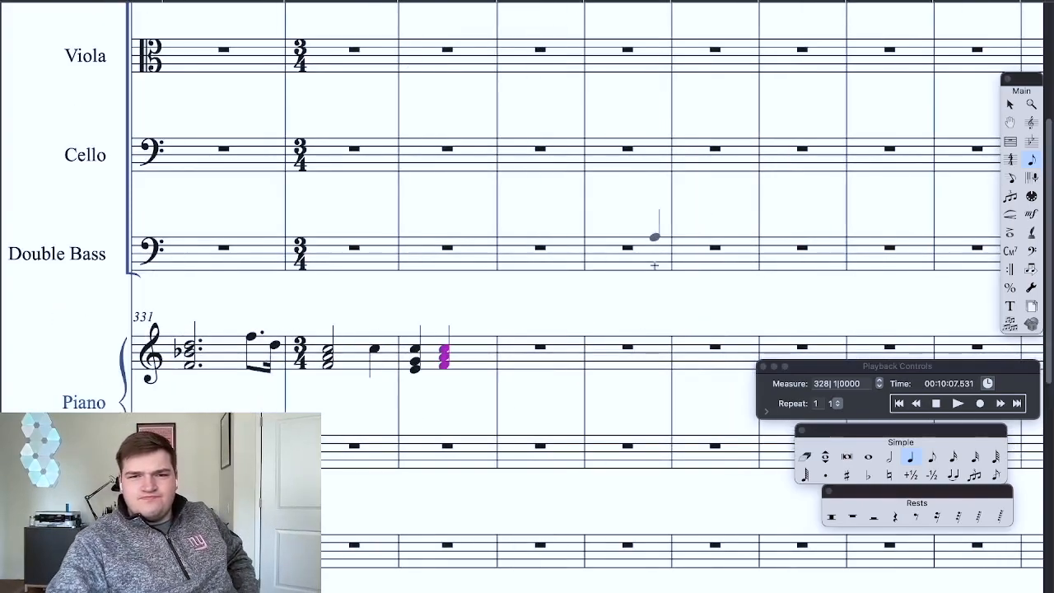
{"action": "left_click", "coordinate": [957, 403]}
{"action": "left_click", "coordinate": [868, 474]}
{"action": "left_click", "coordinate": [479, 337]}
{"action": "left_click", "coordinate": [479, 353]}
{"action": "left_click", "coordinate": [889, 456]}
{"action": "left_click", "coordinate": [536, 355]}
{"action": "left_click", "coordinate": [536, 339]}
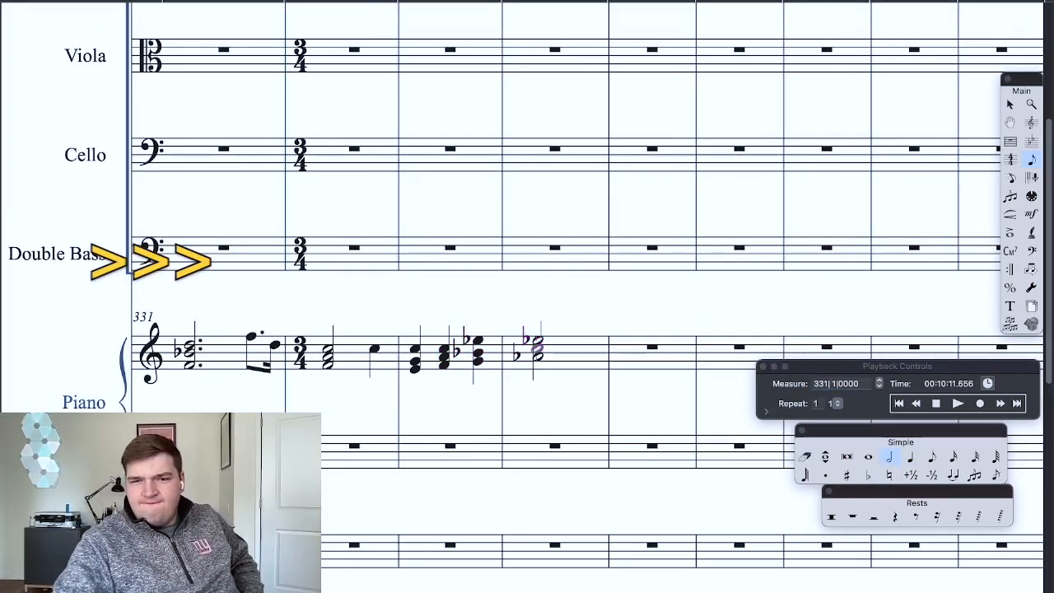
Step: Play back the new piano chords from measures 331 and 333 and apply a flat to the top note of measure 334's half-note chord
{"action": "left_click", "coordinate": [957, 404]}
{"action": "left_click", "coordinate": [936, 403]}
{"action": "left_click", "coordinate": [957, 404]}
{"action": "left_click", "coordinate": [936, 403]}
{"action": "left_click", "coordinate": [867, 475]}
{"action": "left_click", "coordinate": [292, 337]}
{"action": "left_click", "coordinate": [957, 403]}
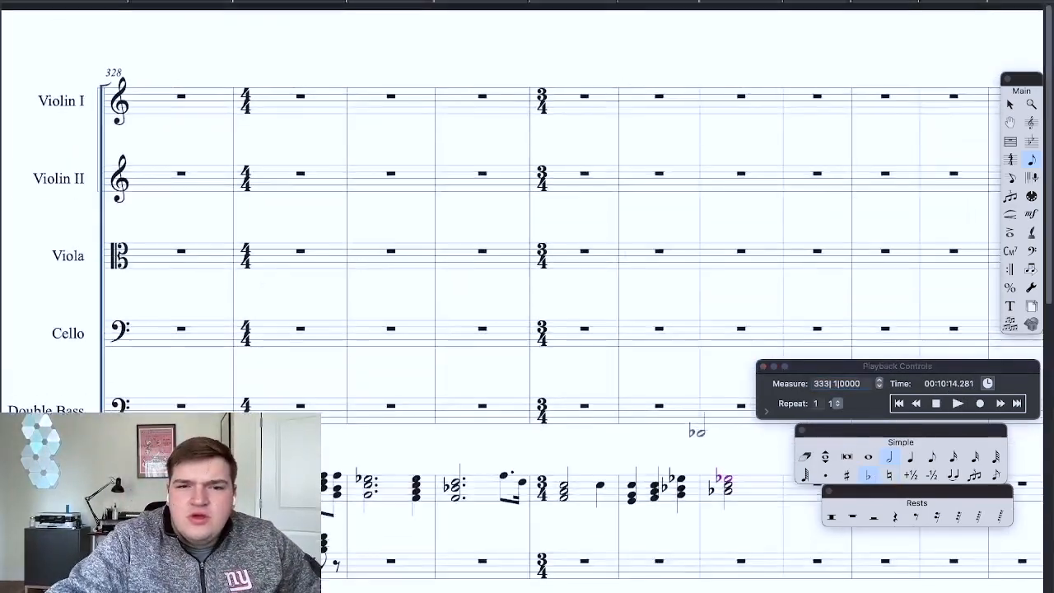
Step: Play back the whole passage from measure 322 and stop after the half-note chord in measure 334
{"action": "scroll", "coordinate": [702, 430], "scroll_direction": "down", "scroll_amount": 4}
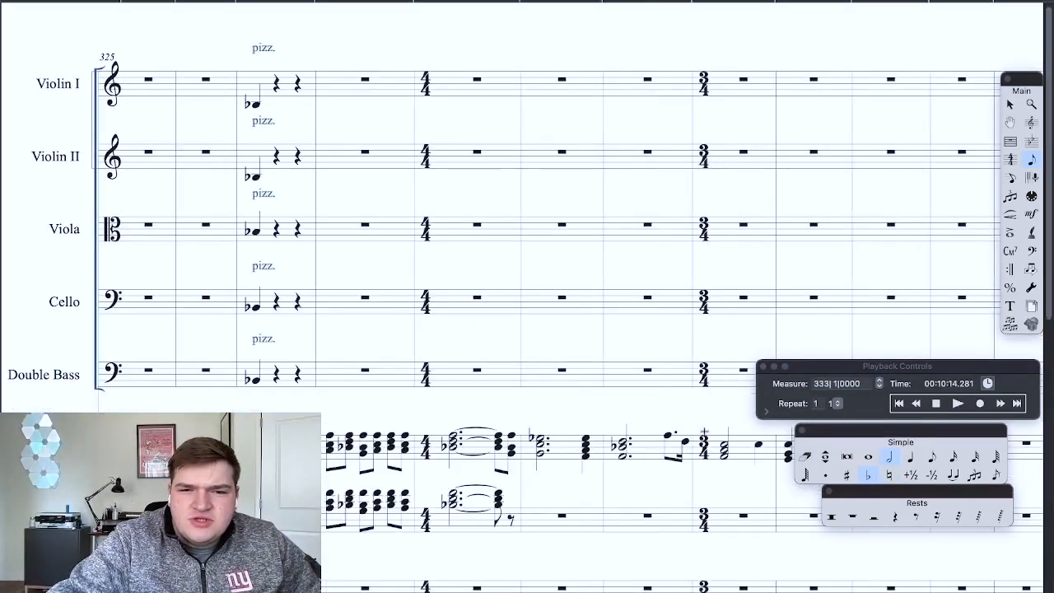
{"action": "scroll", "coordinate": [706, 428], "scroll_direction": "down", "scroll_amount": 2}
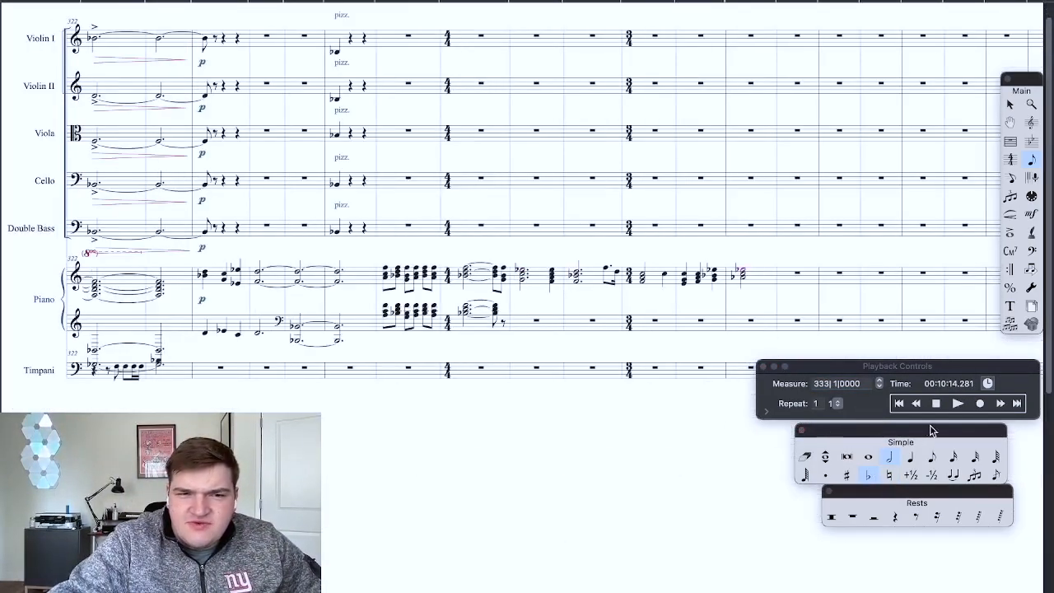
{"action": "left_click", "coordinate": [957, 403]}
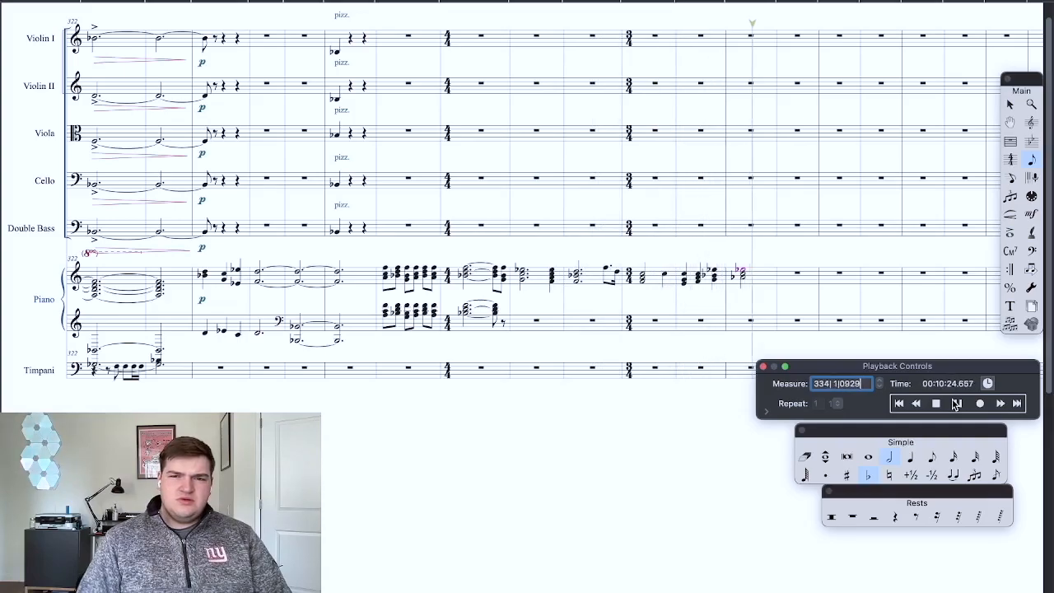
{"action": "left_click", "coordinate": [937, 404]}
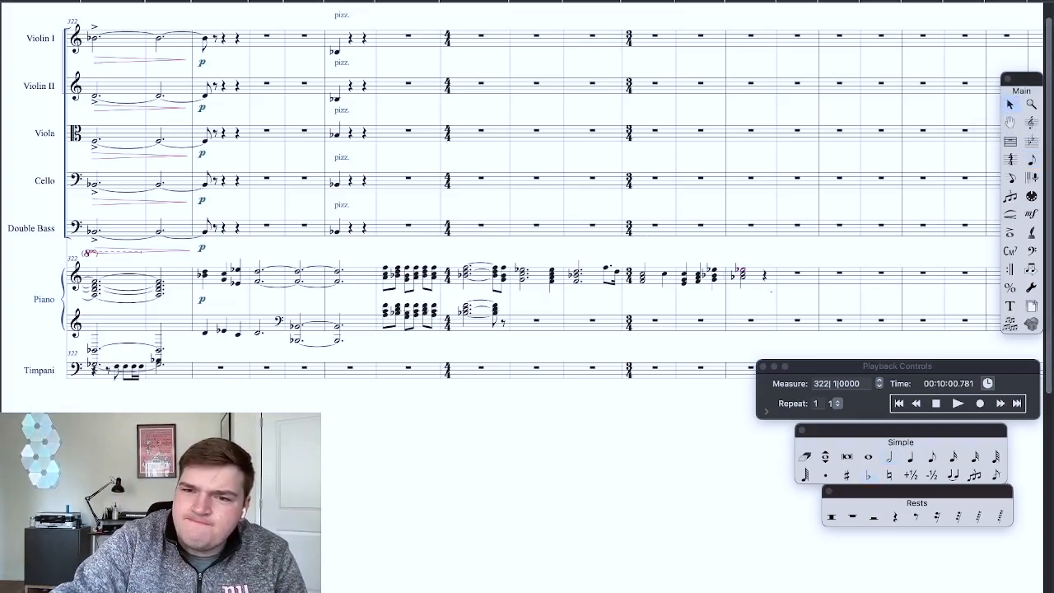
Step: Move measure 333's third-beat piano chord and the following half-note chord one beat later, leaving a quarter rest in measure 333
{"action": "left_click", "coordinate": [741, 280]}
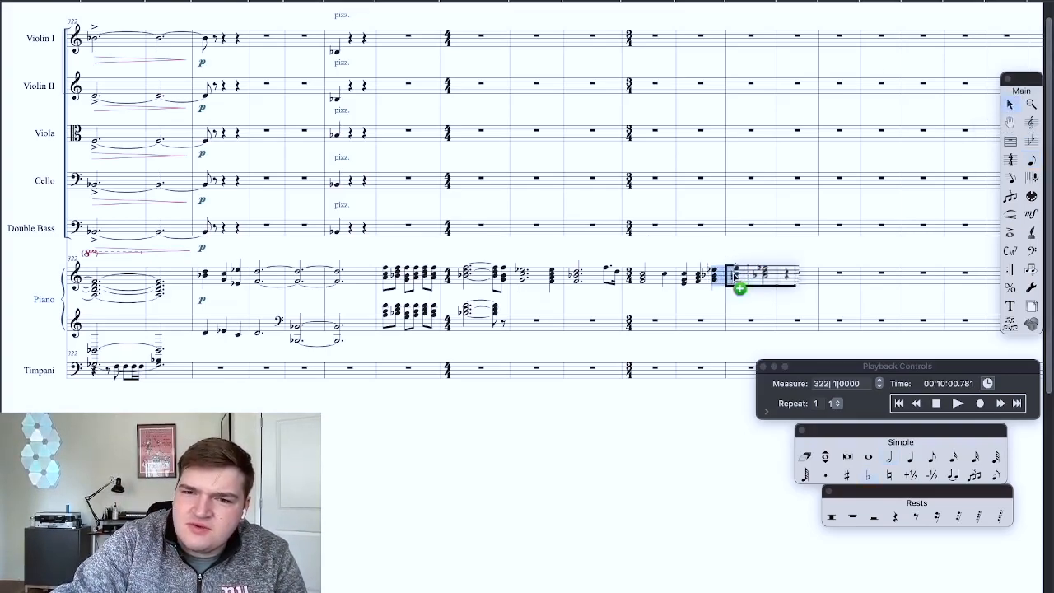
{"action": "left_click", "coordinate": [714, 275]}
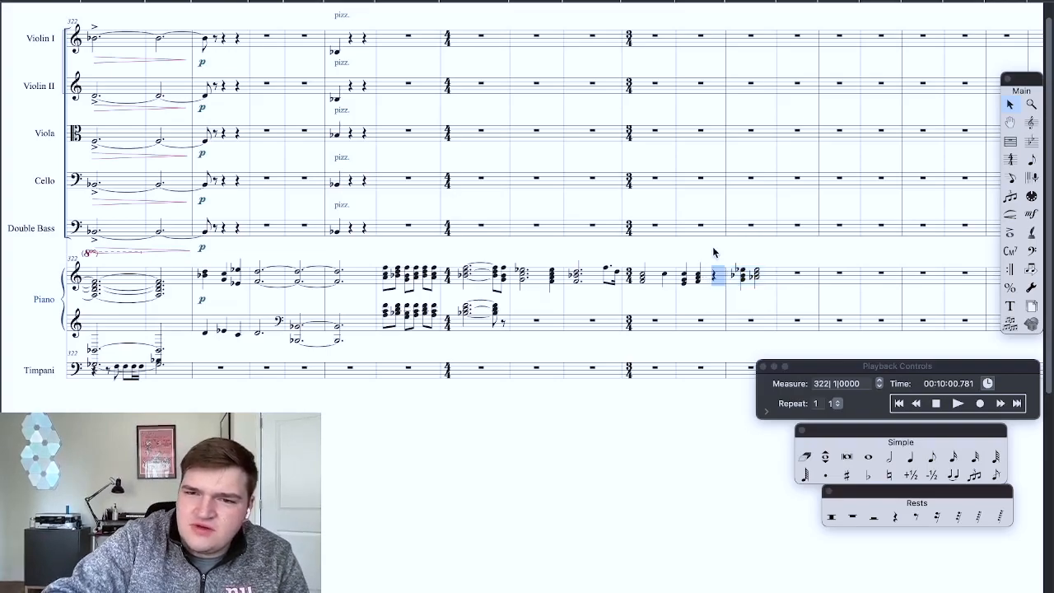
Step: Play back the shifted chords from measure 322 and stop in measure 335
{"action": "left_click", "coordinate": [936, 402]}
{"action": "left_click", "coordinate": [957, 403]}
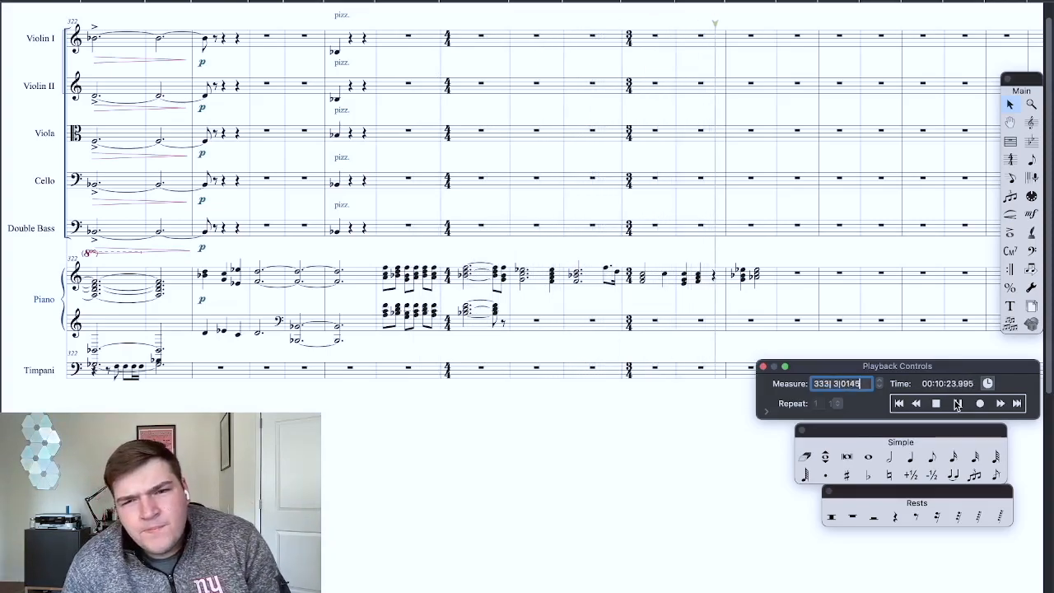
{"action": "left_click", "coordinate": [936, 403]}
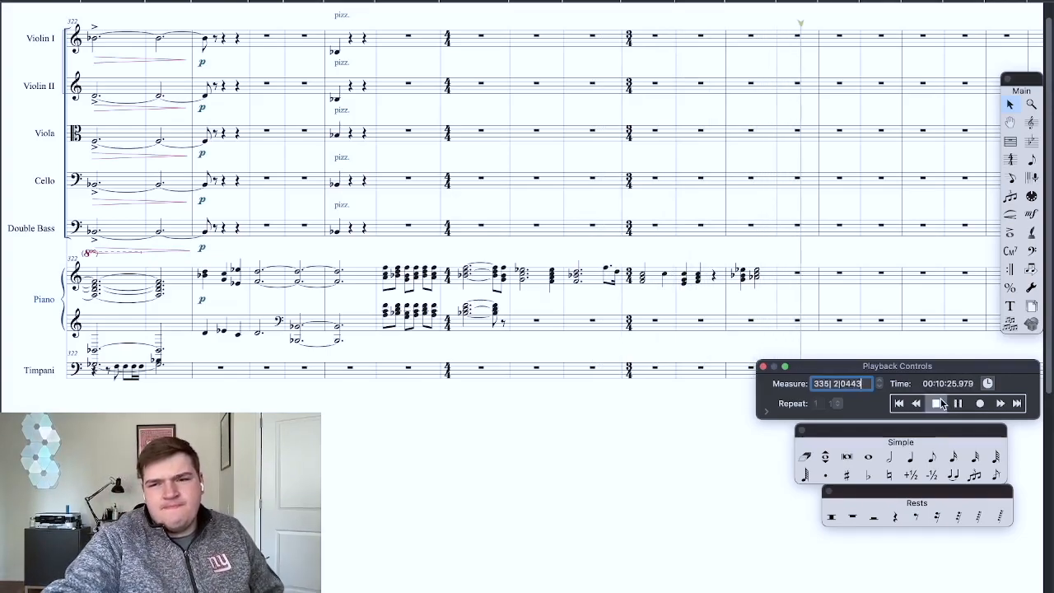
Step: Delete the quarter rest on the third beat of piano measure 333
{"action": "scroll", "coordinate": [776, 328], "scroll_direction": "up", "scroll_amount": 3}
{"action": "scroll", "coordinate": [774, 327], "scroll_direction": "right", "scroll_amount": 3}
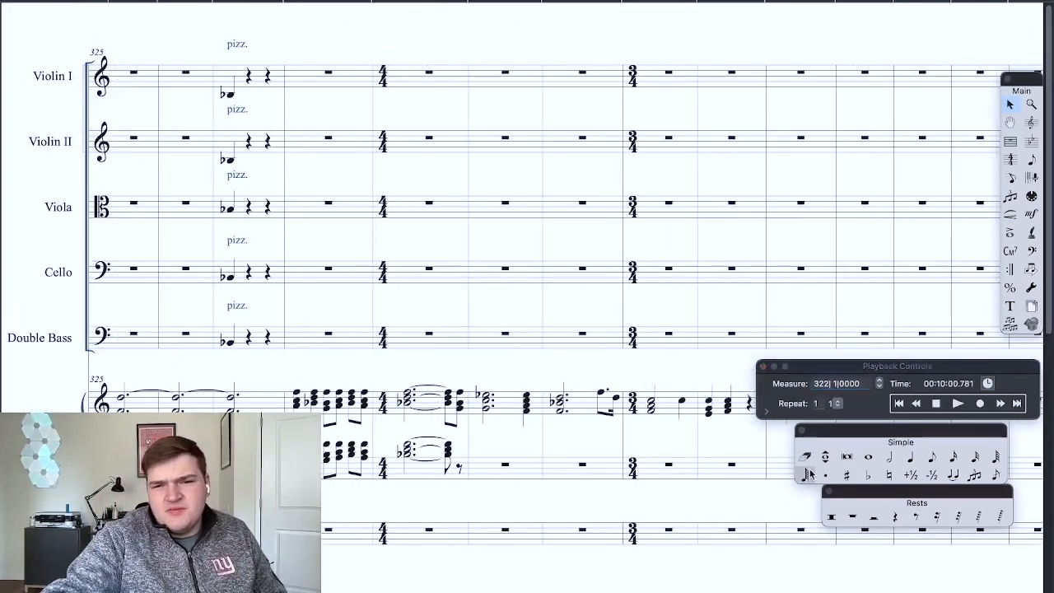
{"action": "scroll", "coordinate": [635, 438], "scroll_direction": "right", "scroll_amount": 1}
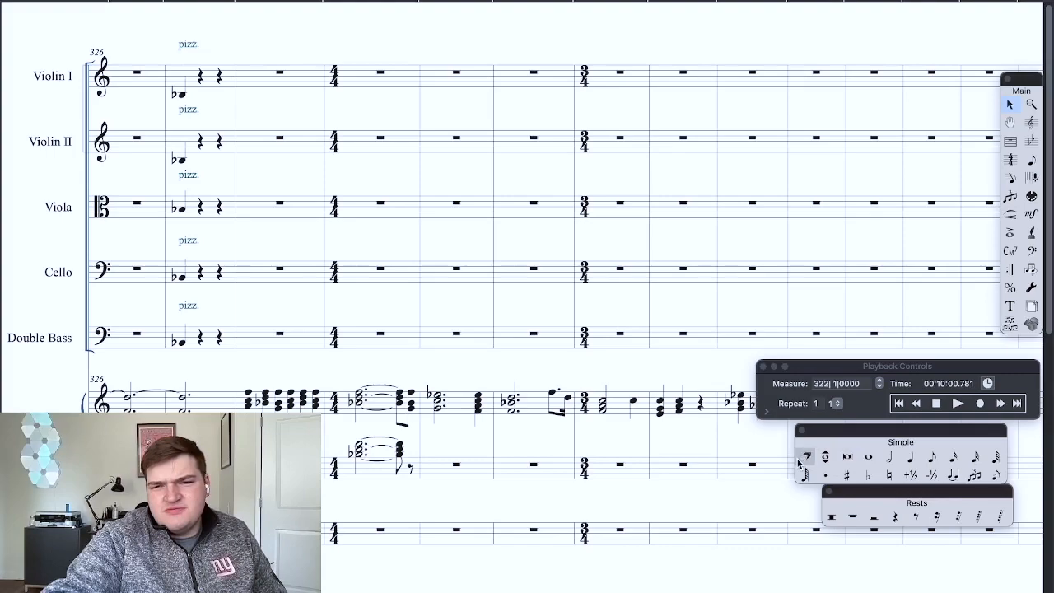
{"action": "key", "text": "Delete"}
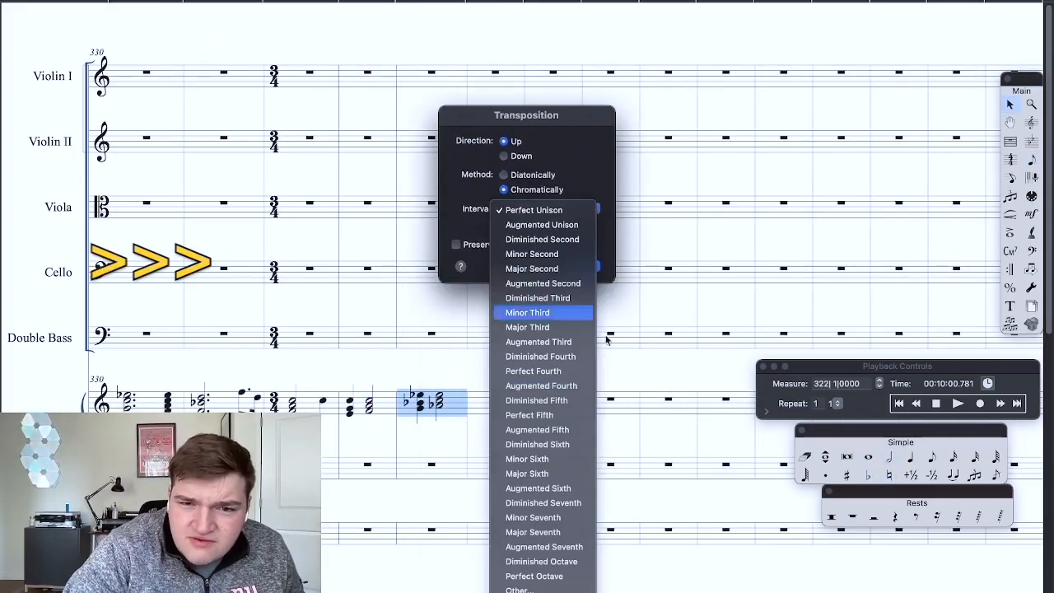
Step: Transpose the two piano chords of measure 334 up chromatically and duplicate them in measure 335
{"action": "key", "text": "Return"}
{"action": "right_click", "coordinate": [483, 401]}
Step: Play back the piano phrase from measure 330 and stop after reaching the transposed chords
{"action": "left_click", "coordinate": [958, 403]}
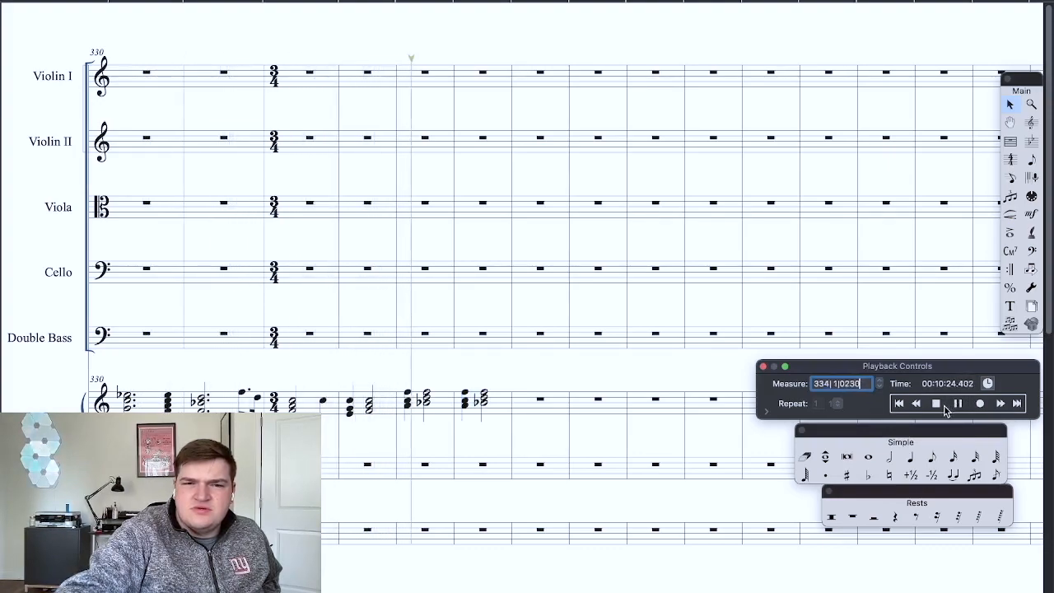
{"action": "left_click", "coordinate": [942, 406]}
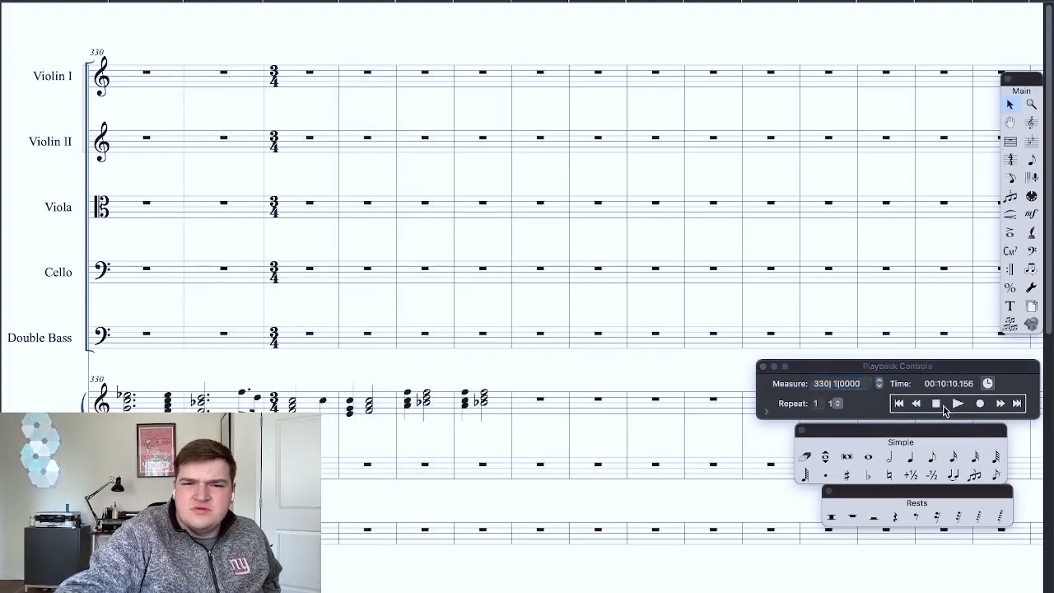
{"action": "left_click", "coordinate": [484, 401]}
{"action": "right_click", "coordinate": [491, 404]}
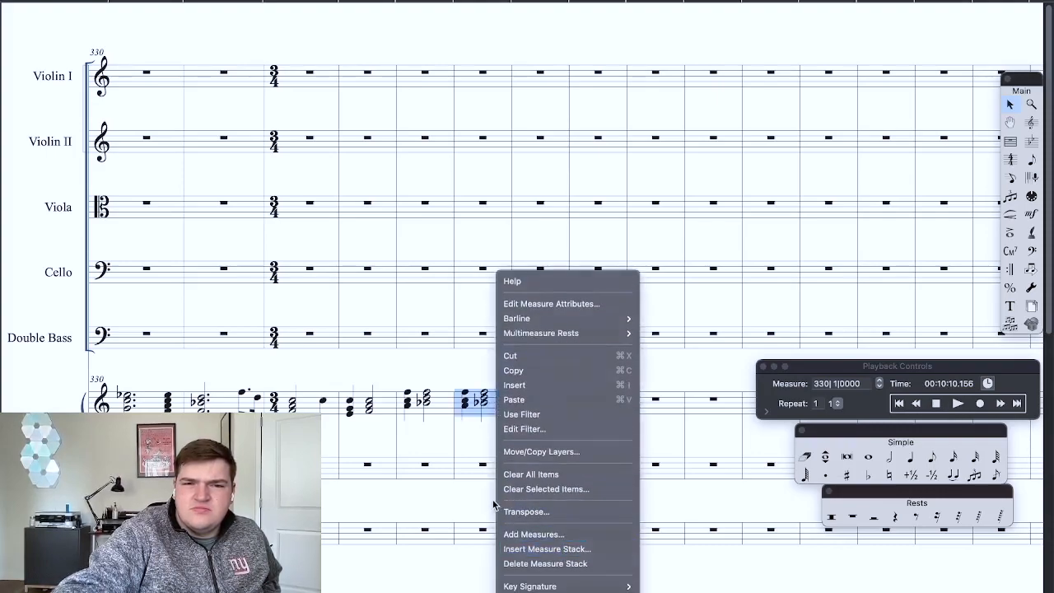
{"action": "left_click", "coordinate": [493, 501]}
{"action": "left_click", "coordinate": [466, 445]}
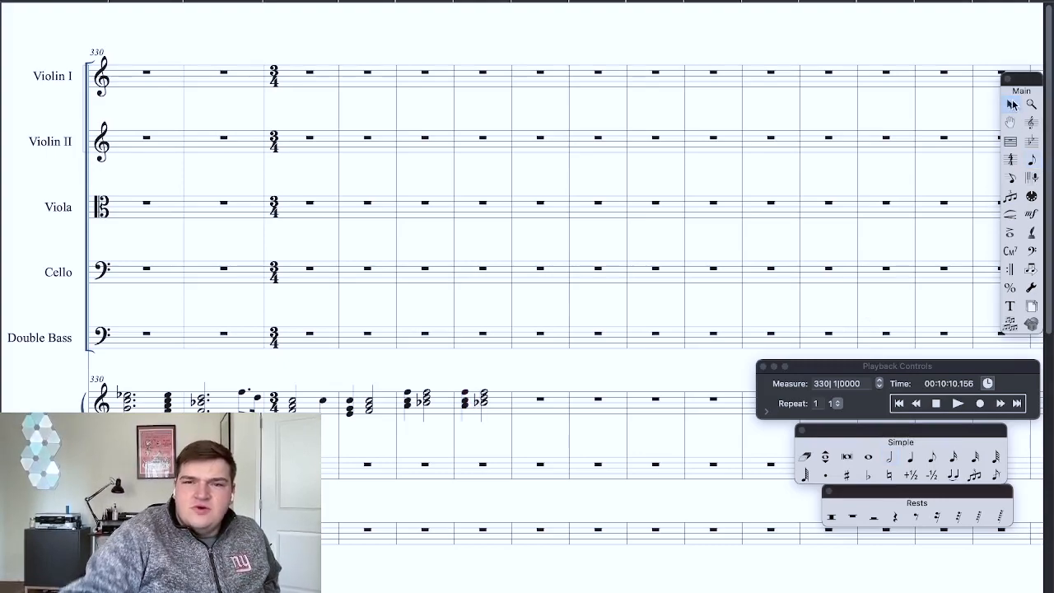
Step: Change measure 335 to 4/4 time and turn its piano chords into half notes
{"action": "left_click", "coordinate": [489, 403]}
{"action": "right_click", "coordinate": [489, 401]}
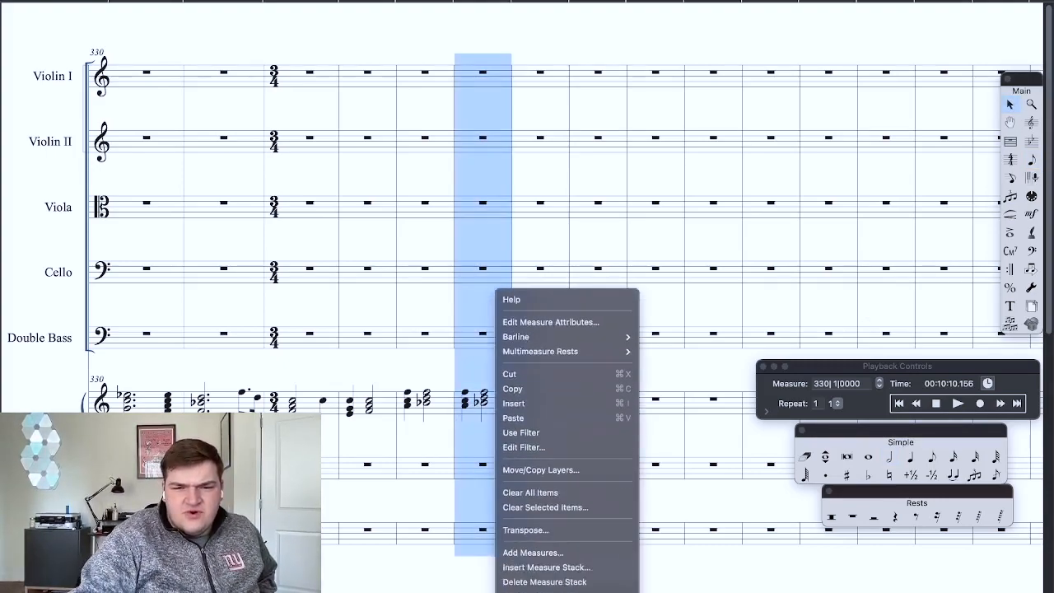
{"action": "left_click", "coordinate": [547, 471]}
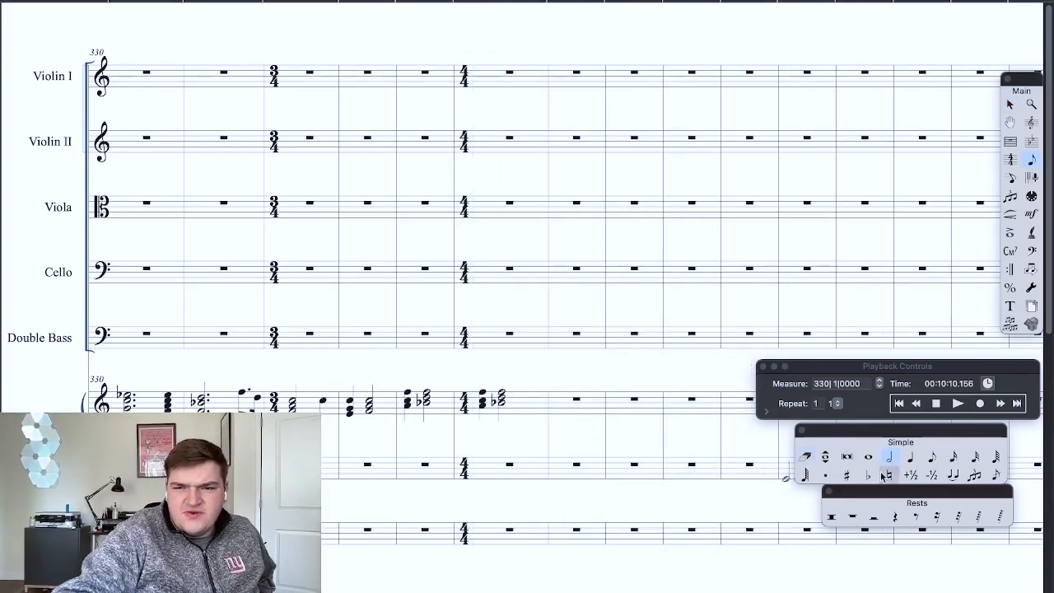
{"action": "left_click", "coordinate": [480, 392]}
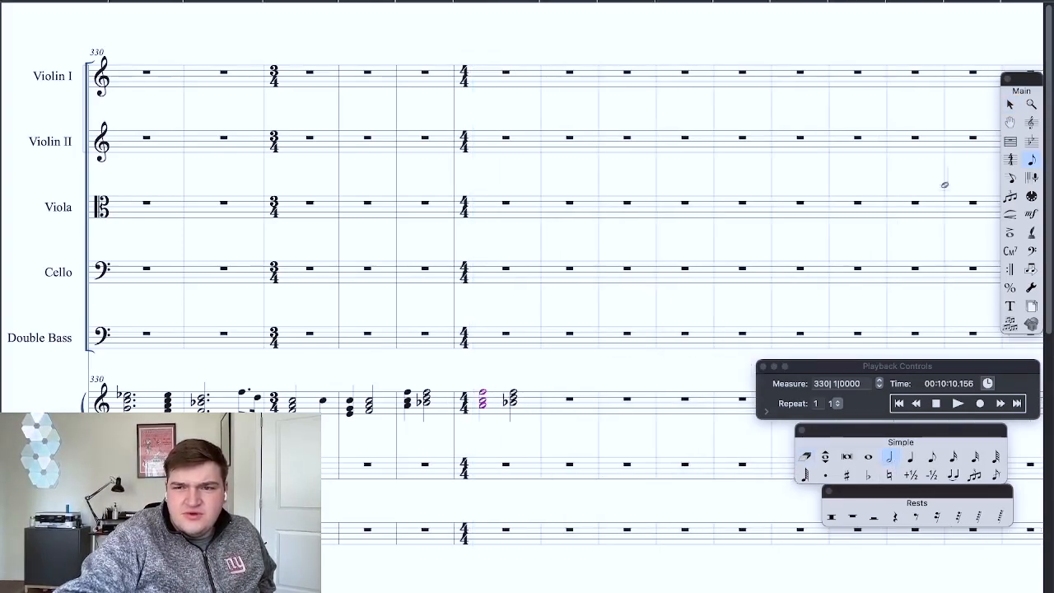
Step: Try to transpose the piano chords of measure 335 up chromatically by a major third
{"action": "right_click", "coordinate": [490, 405]}
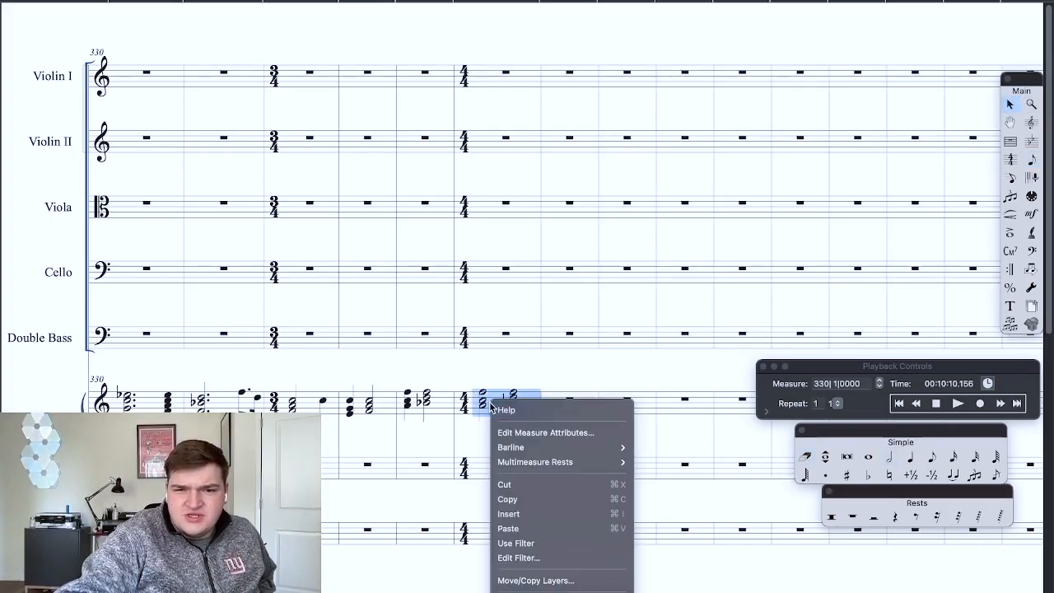
{"action": "left_click", "coordinate": [546, 457]}
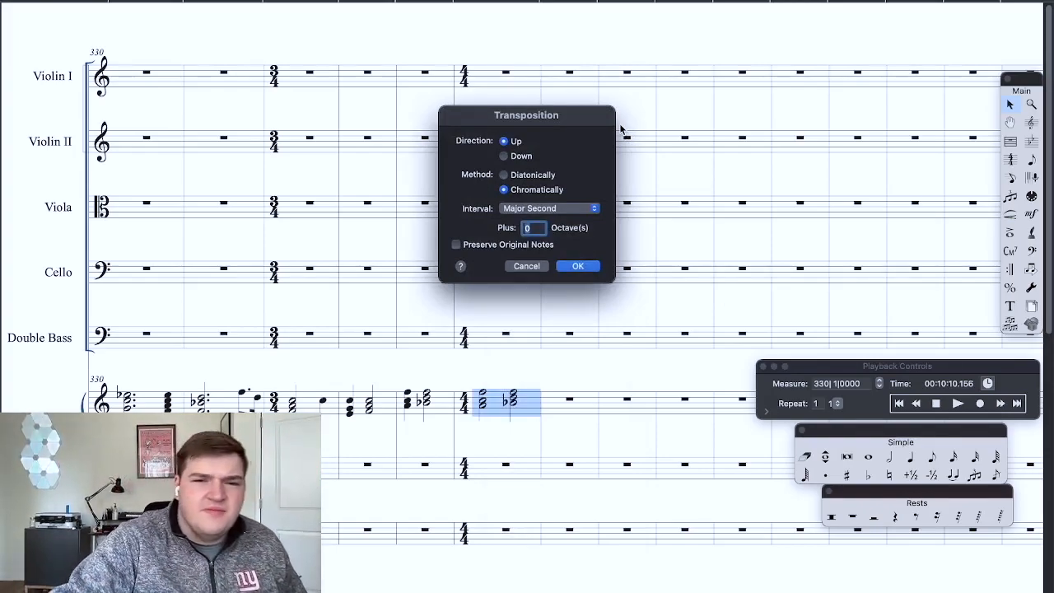
{"action": "left_click", "coordinate": [556, 210]}
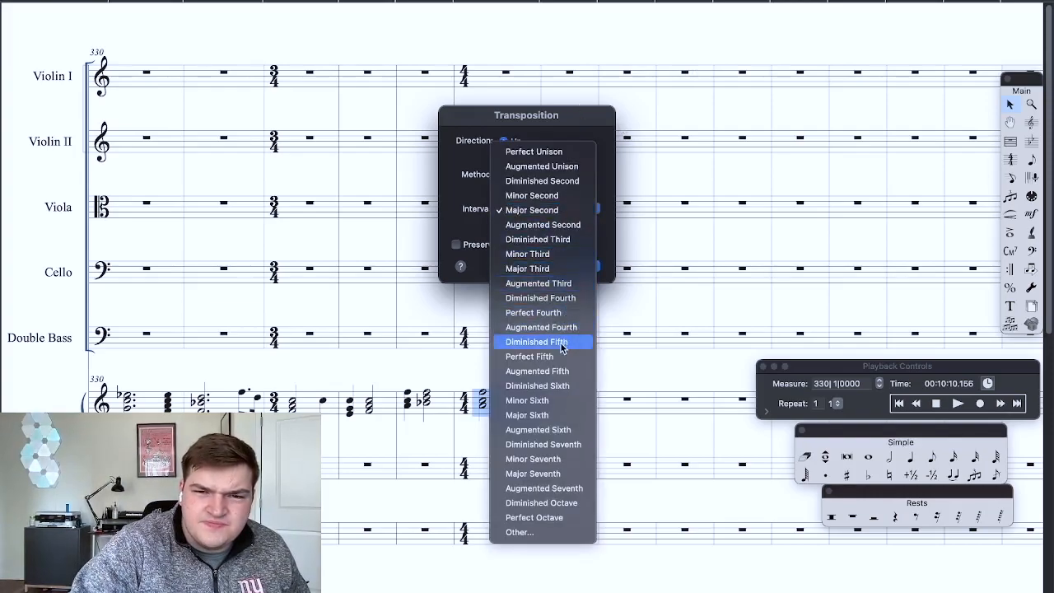
{"action": "left_click", "coordinate": [564, 269]}
{"action": "left_click", "coordinate": [579, 268]}
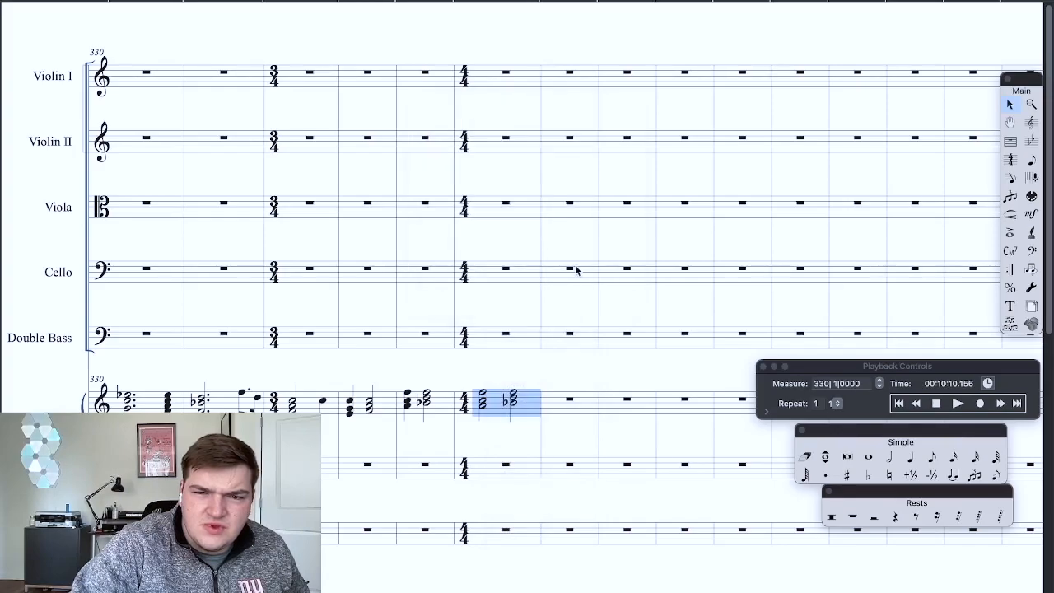
{"action": "key", "text": "super+z"}
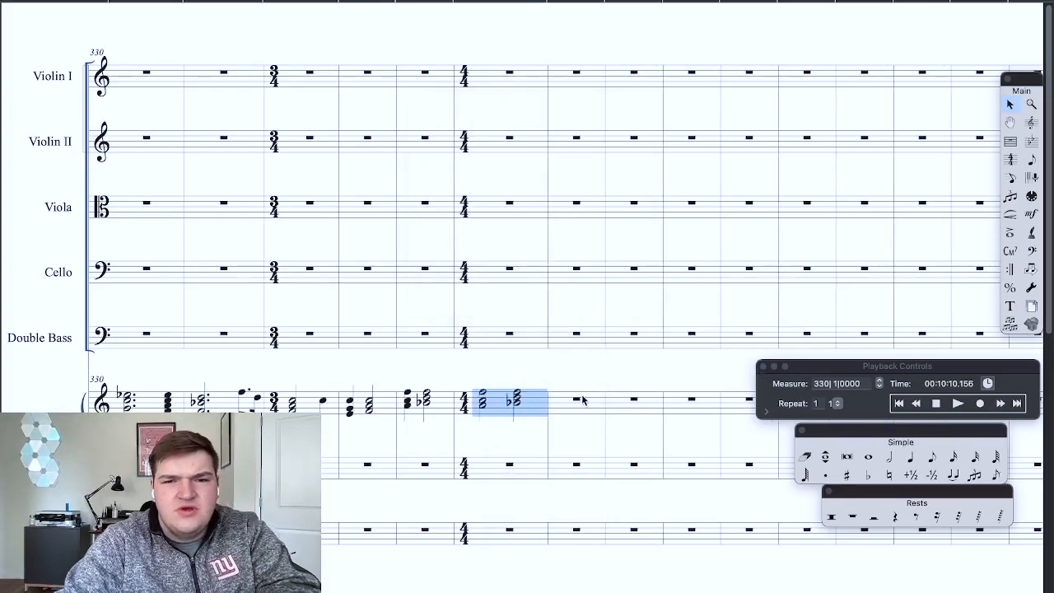
Step: Transpose the two piano chords of measure 335 upward, then play back the phrase from measure 330 and stop in measure 335
{"action": "right_click", "coordinate": [518, 409]}
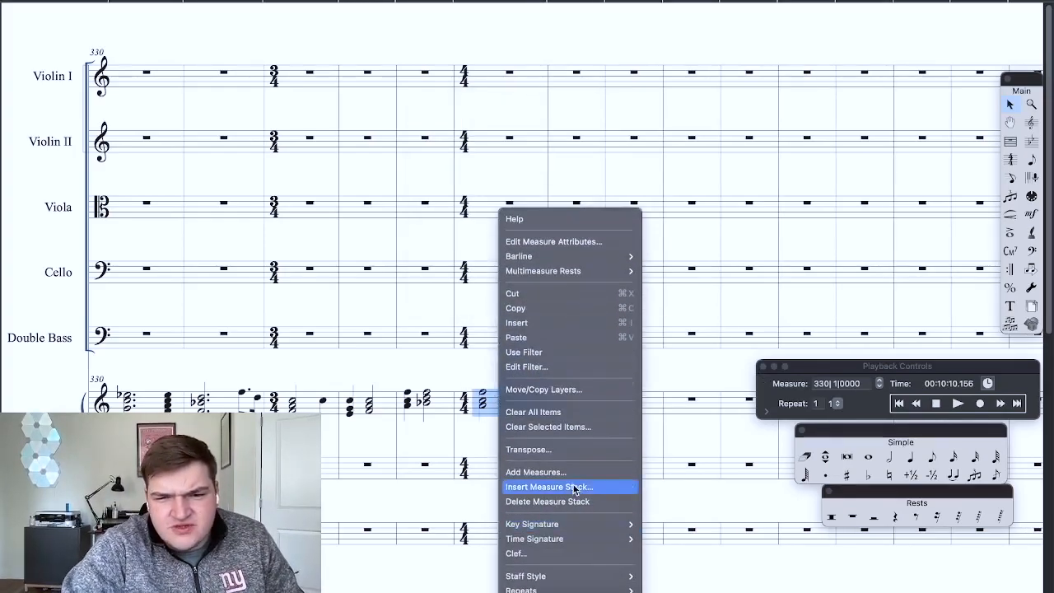
{"action": "left_click", "coordinate": [573, 453]}
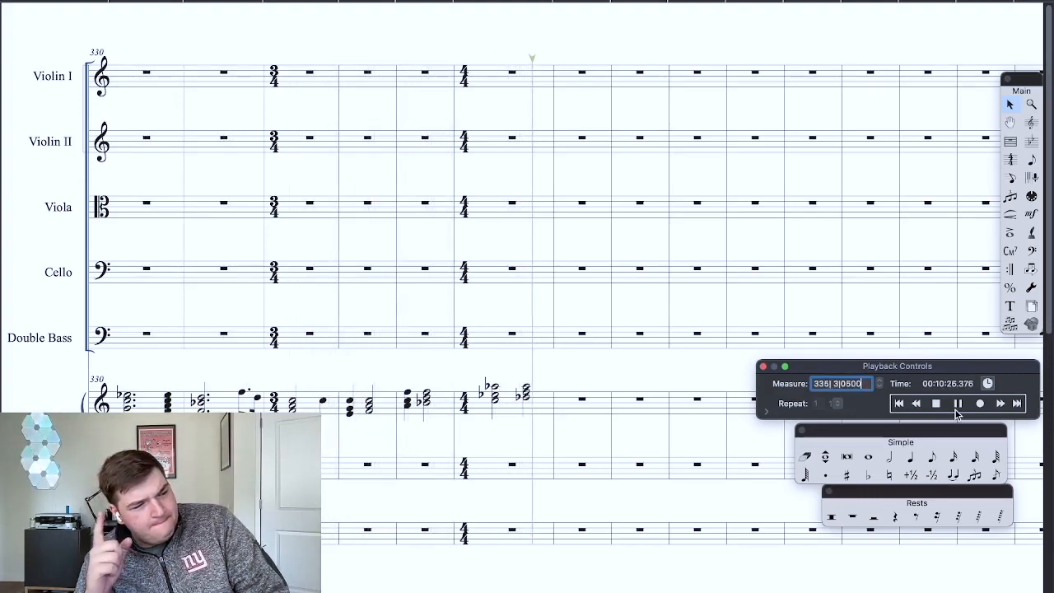
{"action": "left_click", "coordinate": [935, 402]}
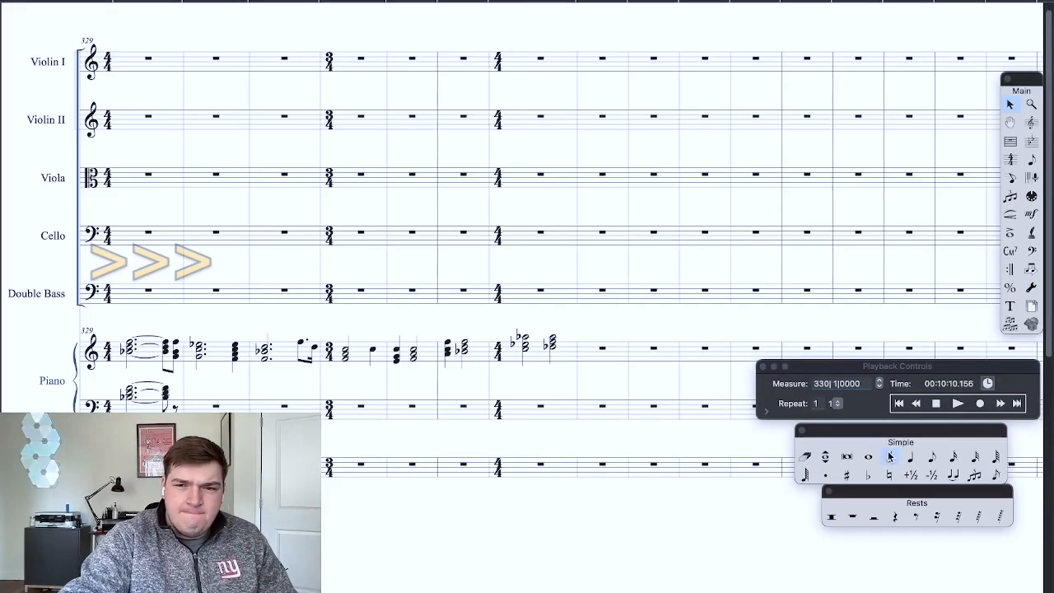
{"action": "scroll", "coordinate": [575, 385], "scroll_direction": "left", "scroll_amount": 4}
{"action": "key", "text": "super+minus"}
{"action": "scroll", "coordinate": [575, 385], "scroll_direction": "up", "scroll_amount": 1}
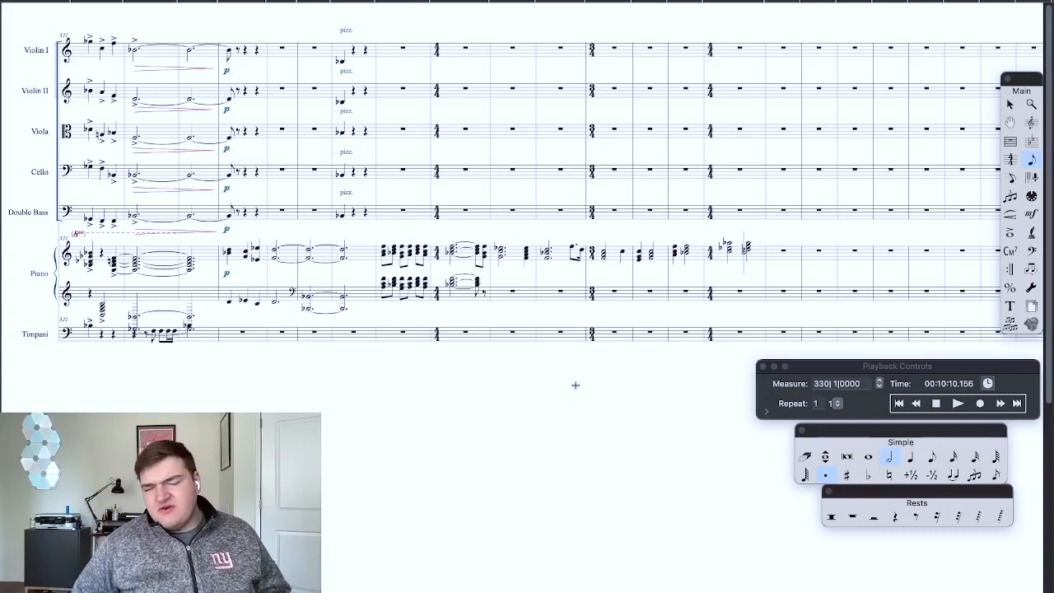
{"action": "scroll", "coordinate": [563, 376], "scroll_direction": "right", "scroll_amount": 3}
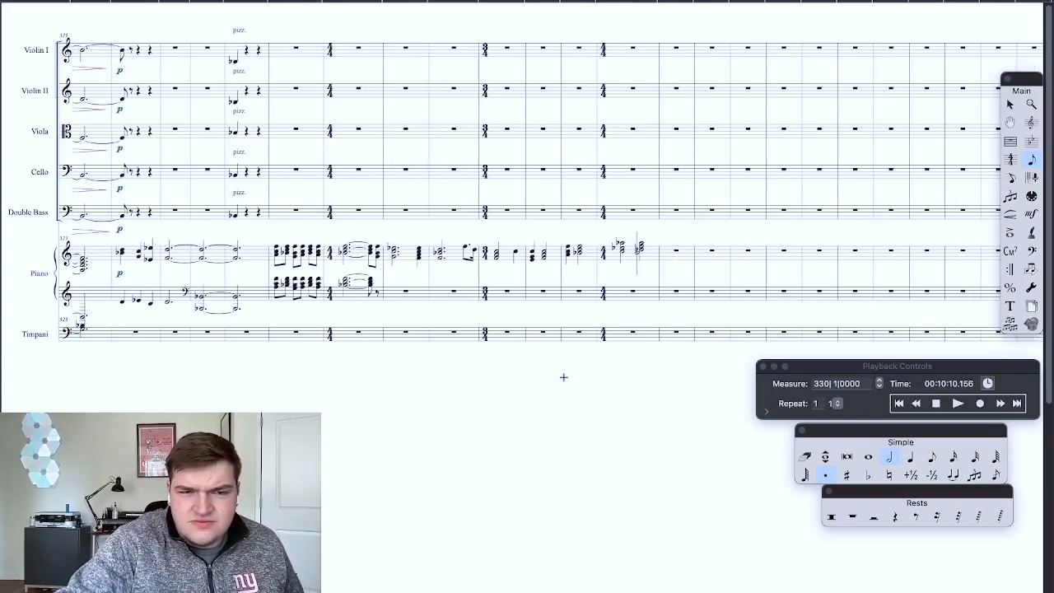